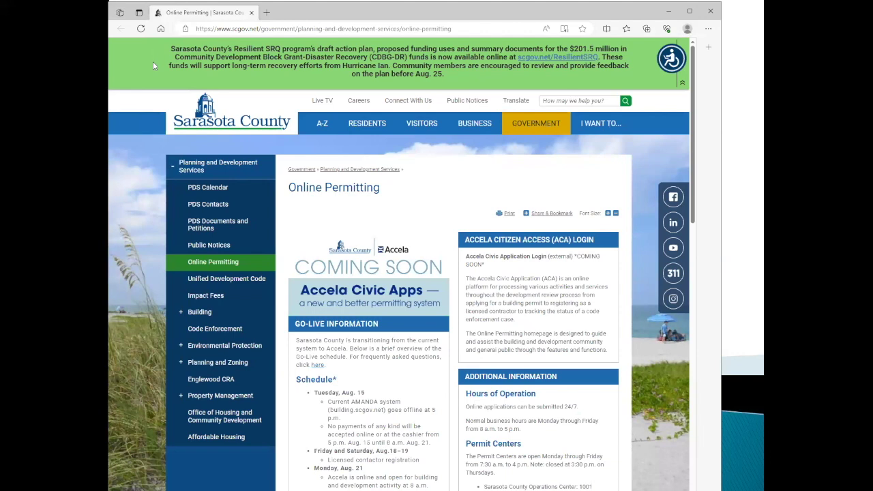
pyautogui.scroll(-1, 151, 61)
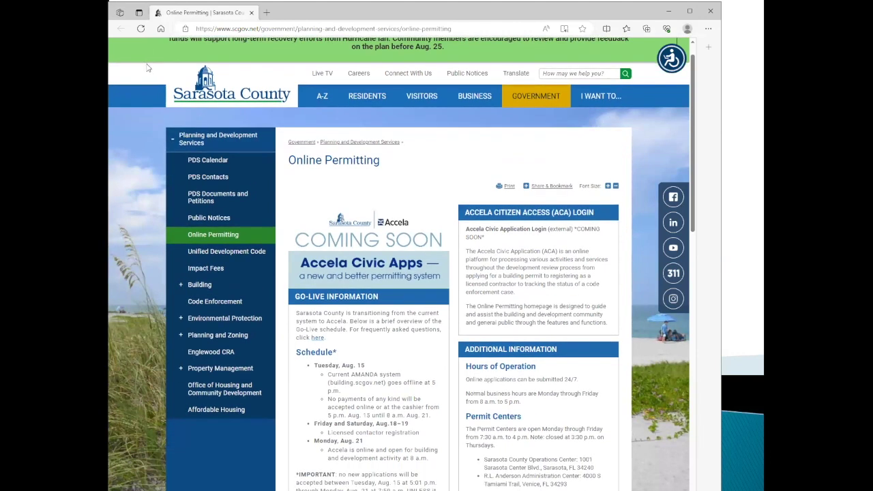
pyautogui.scroll(-1, 149, 68)
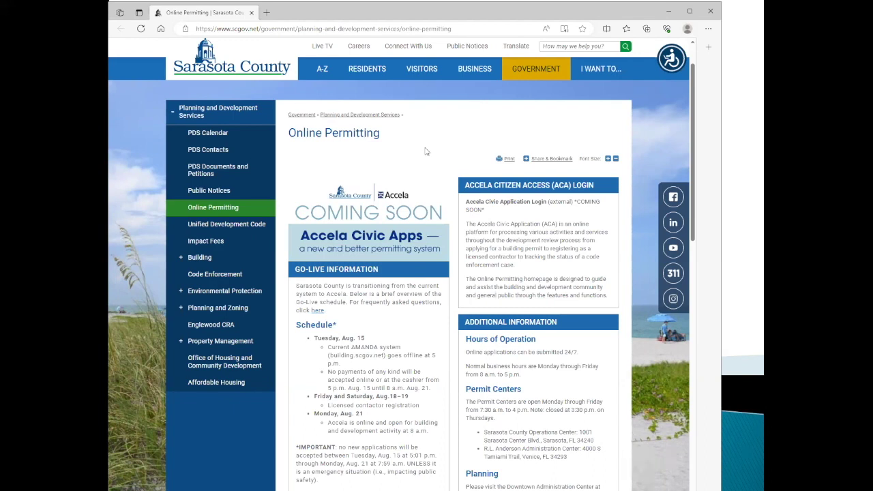
pyautogui.scroll(-1, 426, 152)
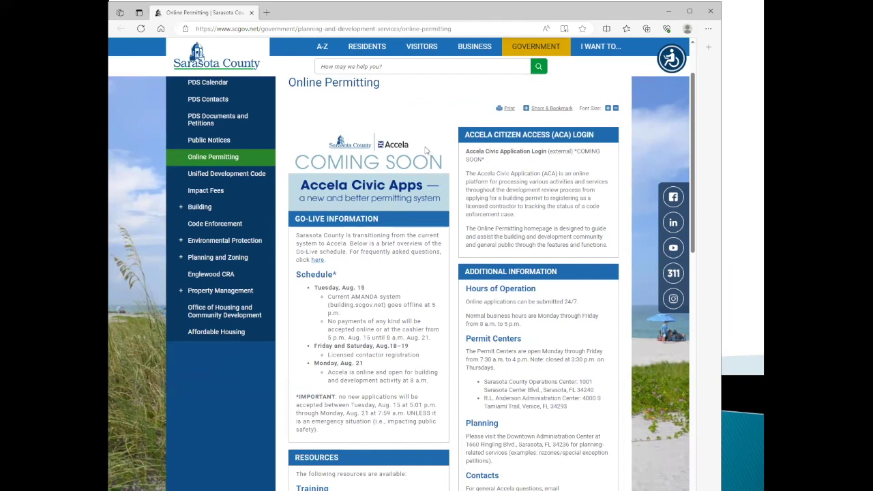
pyautogui.scroll(-4, 425, 151)
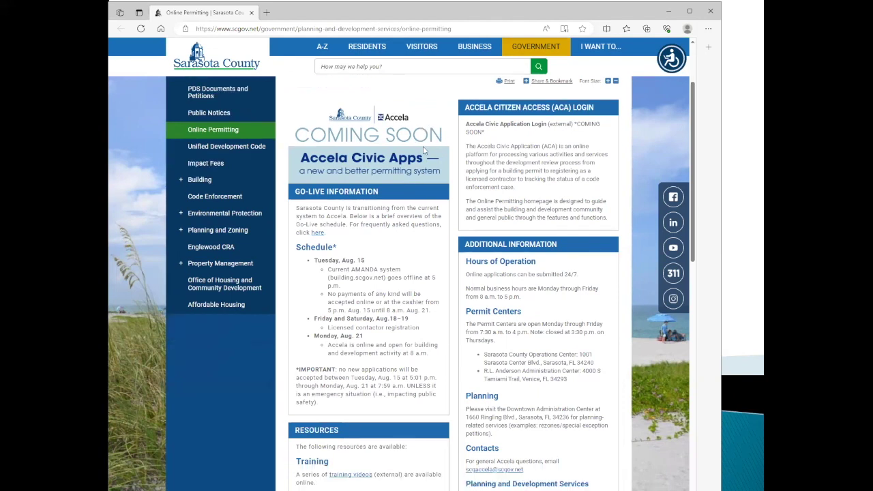
pyautogui.scroll(-1, 424, 150)
pyautogui.scroll(1, 424, 150)
pyautogui.scroll(2, 423, 149)
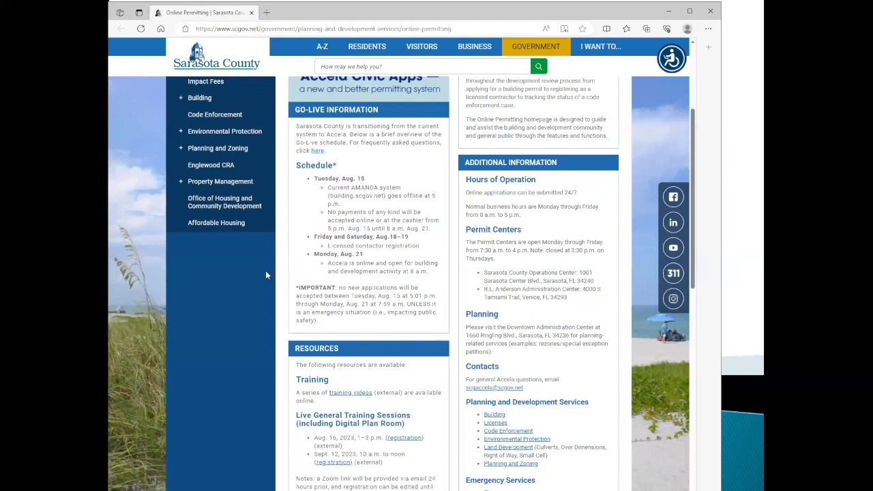
pyautogui.scroll(-2, 288, 274)
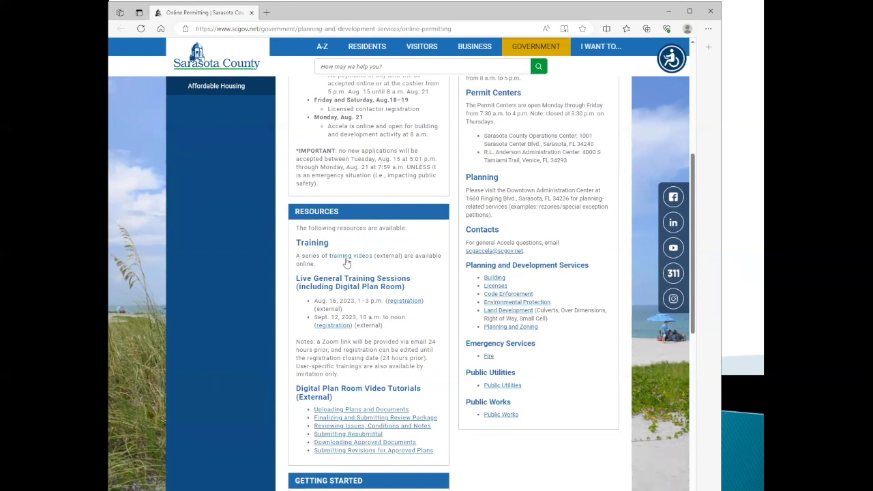
pyautogui.click(344, 258)
pyautogui.scroll(-1, 351, 300)
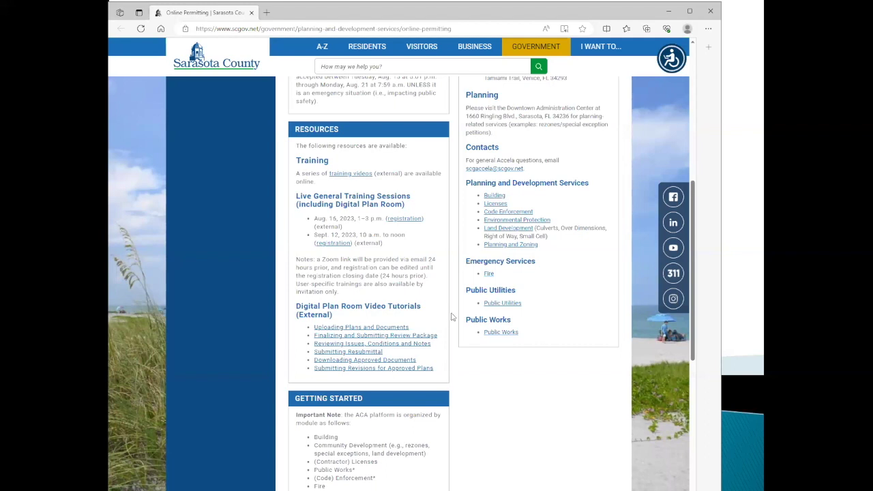
# Review the Getting Started and Documents sections, return to the top, and nudge the browser window.
pyautogui.scroll(-3, 451, 317)
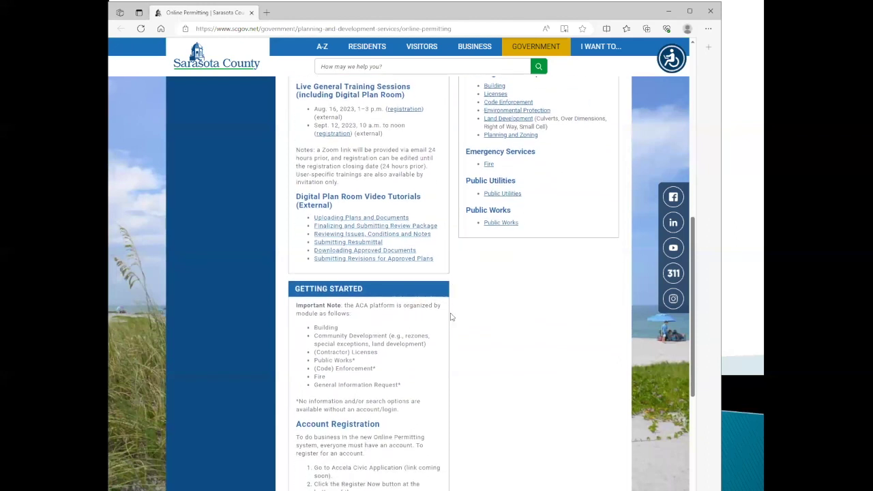
pyautogui.scroll(-4, 451, 317)
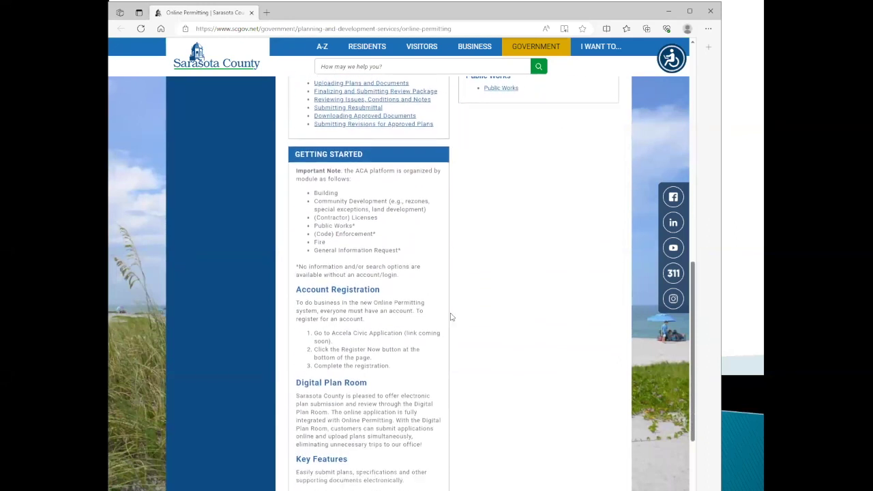
pyautogui.scroll(-5, 450, 317)
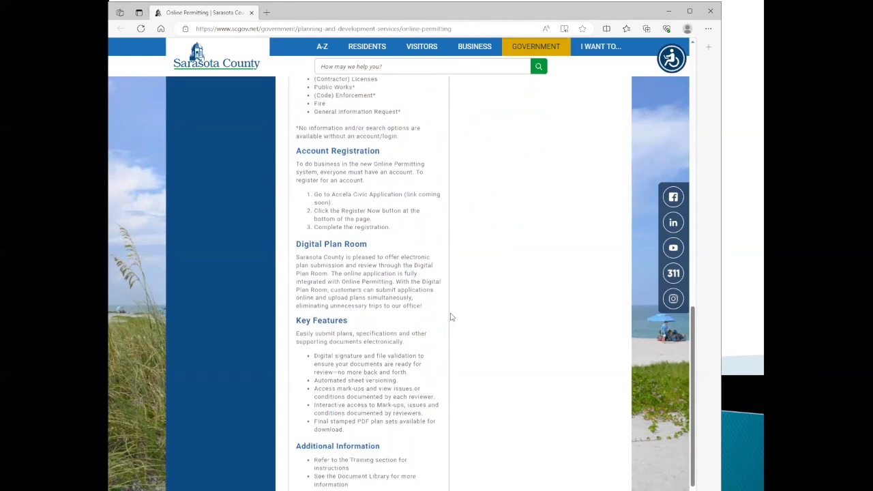
pyautogui.scroll(-6, 450, 317)
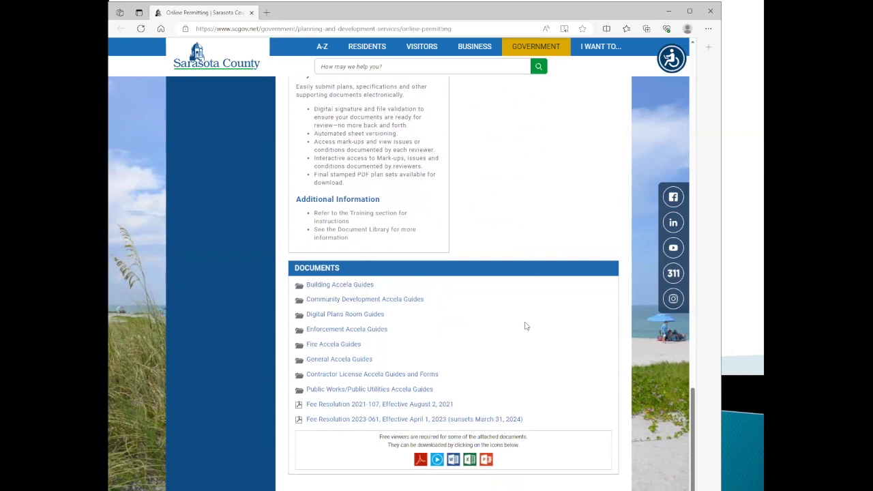
pyautogui.scroll(10, 525, 326)
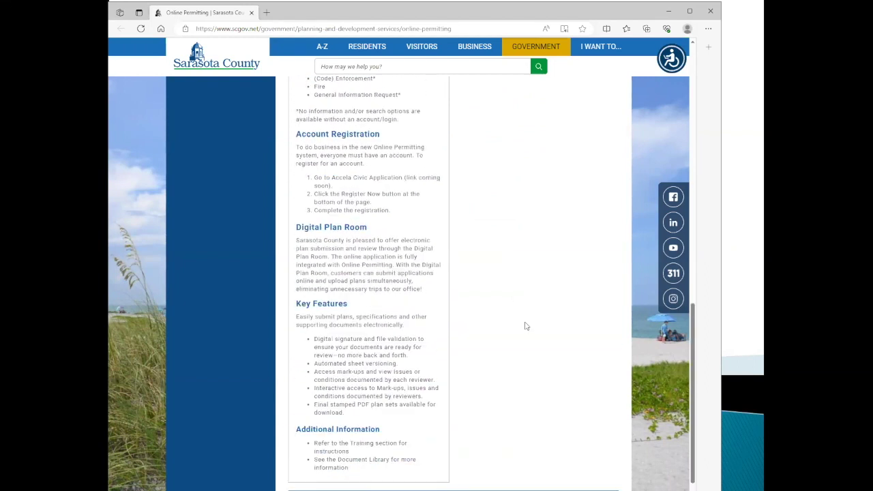
pyautogui.scroll(6, 526, 322)
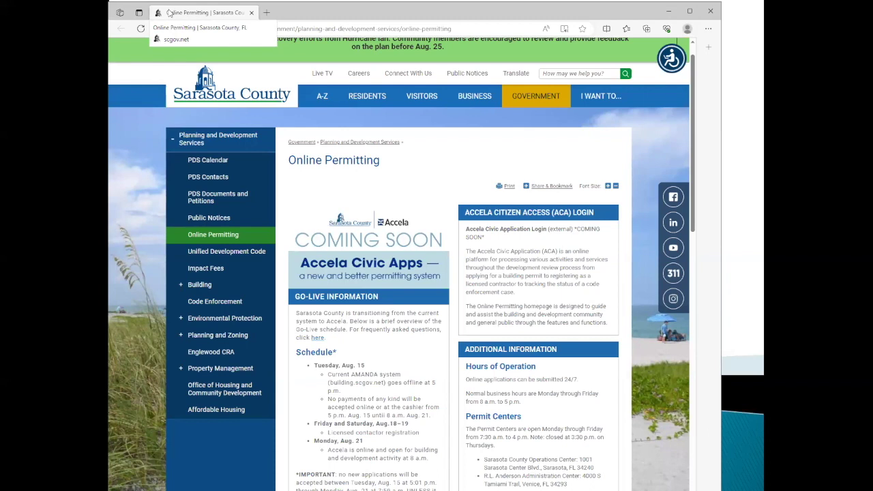
pyautogui.moveTo(170, 12); pyautogui.dragTo(196, 24)
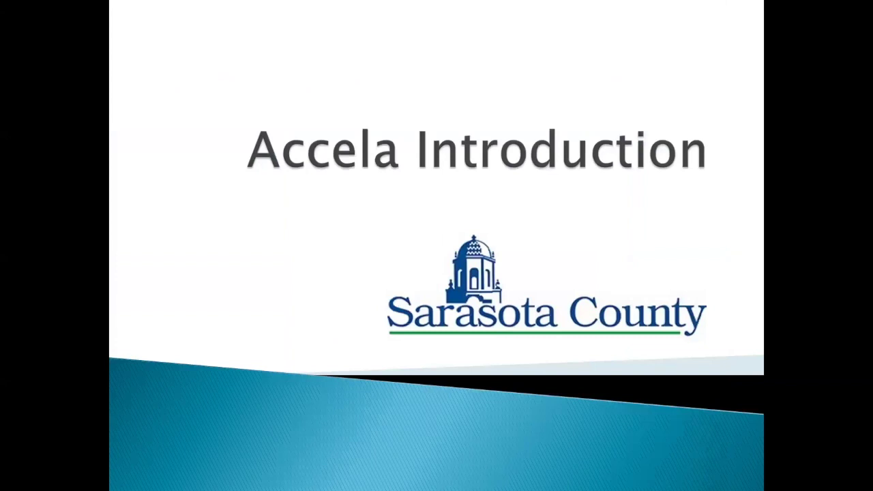
# Switch from the Accela Introduction slide to the browser's Citizen Access sign-in page.
pyautogui.hotkey('alt', 'Tab')
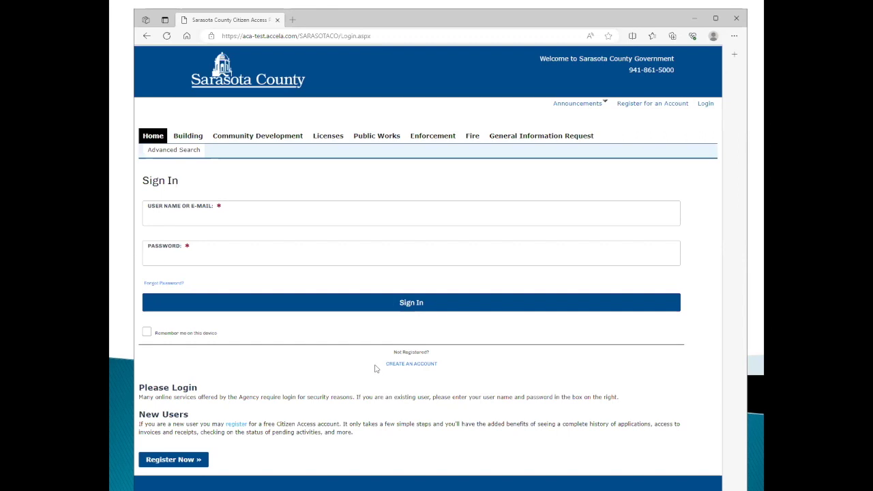
# Start a new account registration and look over the Login Information form.
pyautogui.click(419, 366)
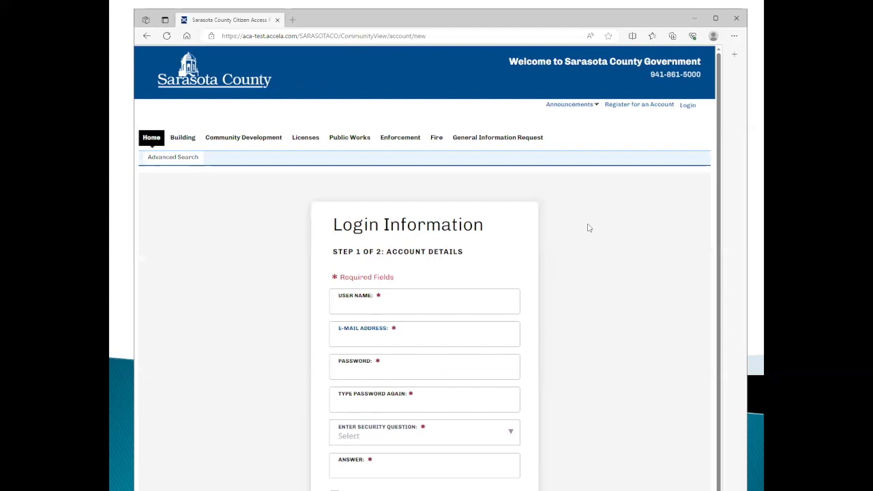
pyautogui.scroll(-1, 588, 228)
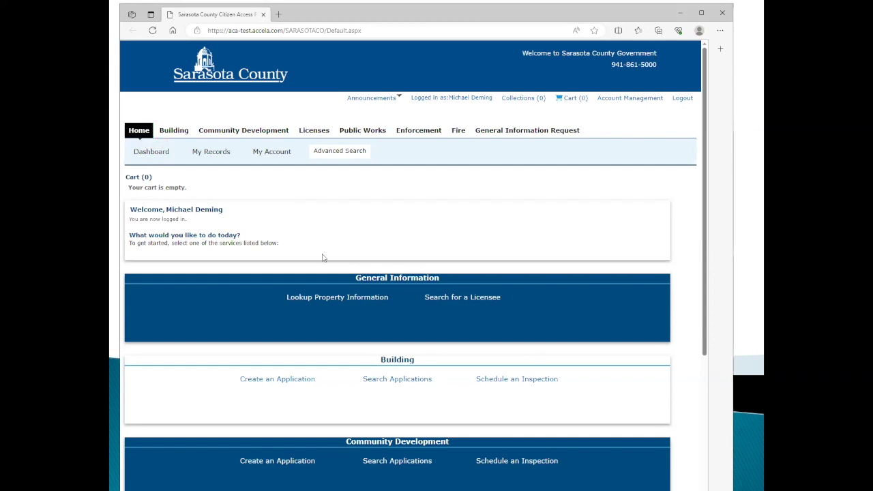
pyautogui.scroll(-2, 476, 284)
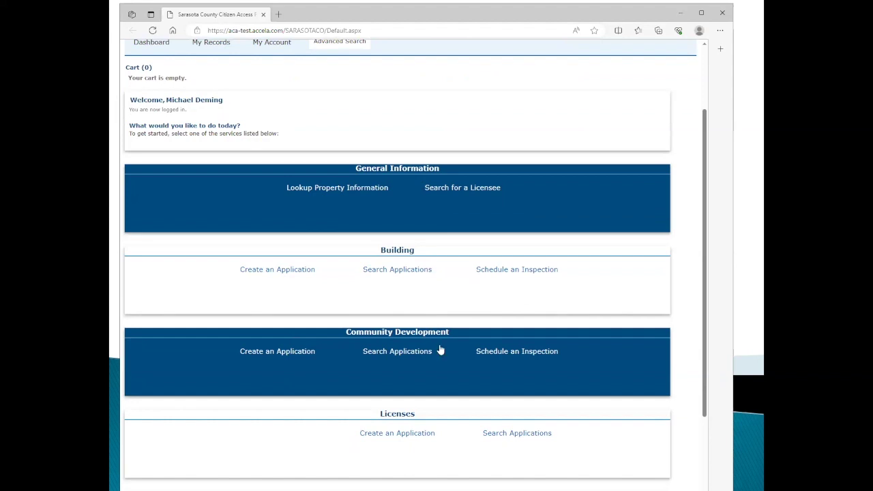
pyautogui.scroll(-2, 440, 351)
pyautogui.scroll(-3, 439, 348)
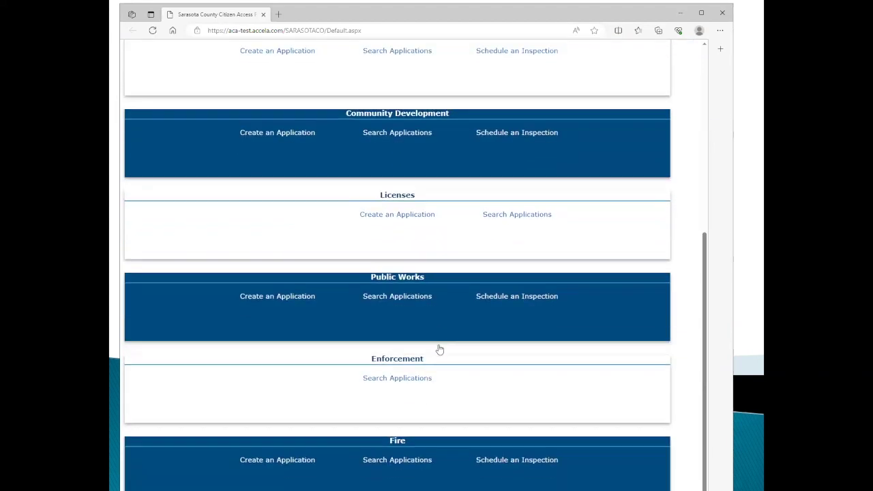
pyautogui.scroll(5, 438, 347)
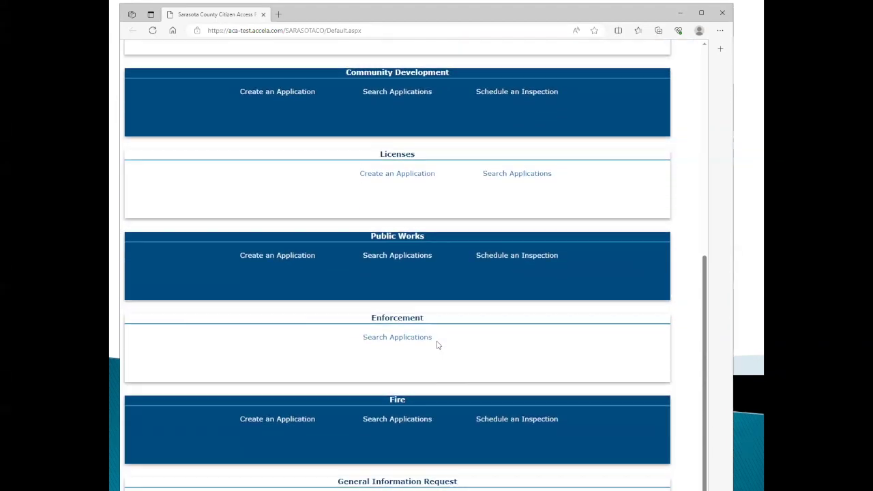
pyautogui.scroll(2, 438, 347)
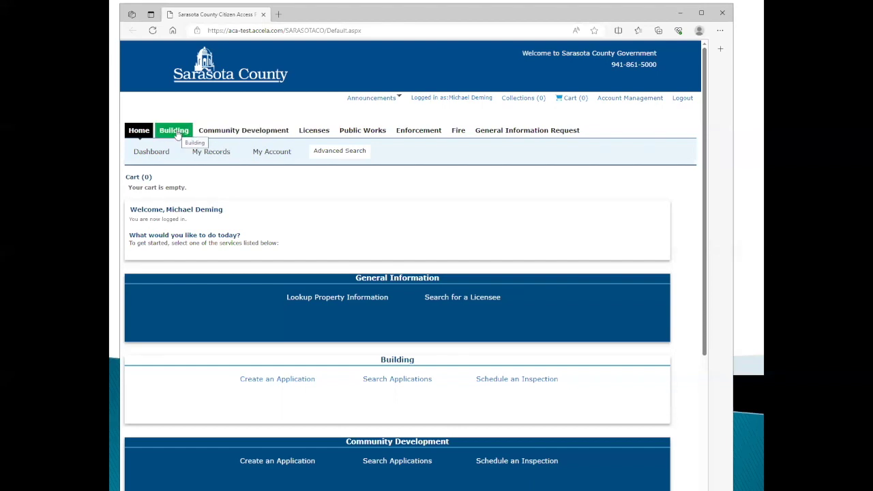
# Glance at the Community Development records page, then return Home to the Sign In form.
pyautogui.click(218, 131)
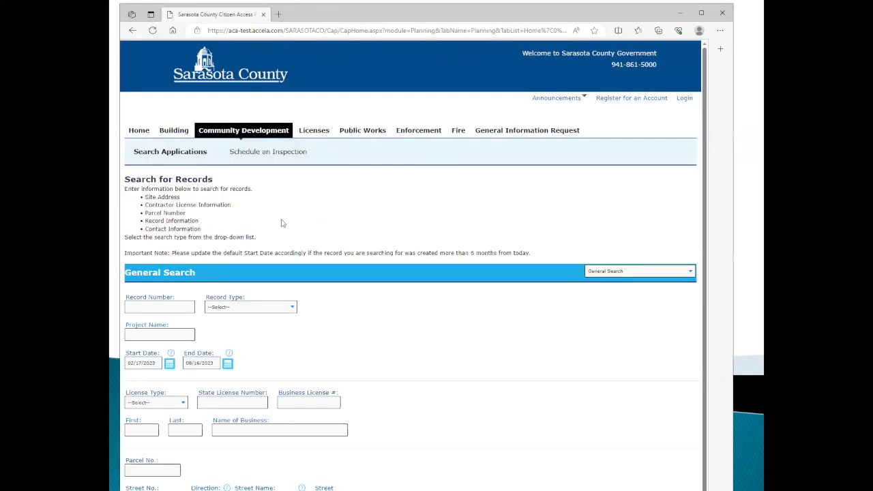
pyautogui.scroll(-2, 254, 215)
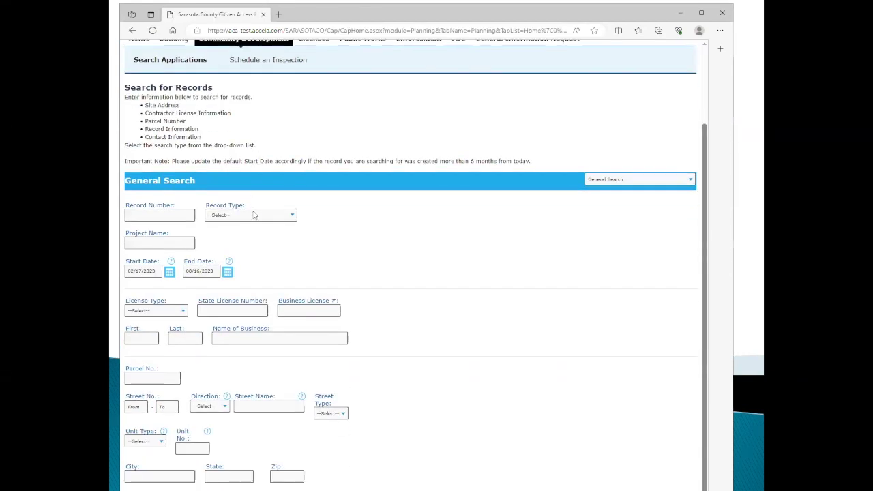
pyautogui.scroll(2, 253, 214)
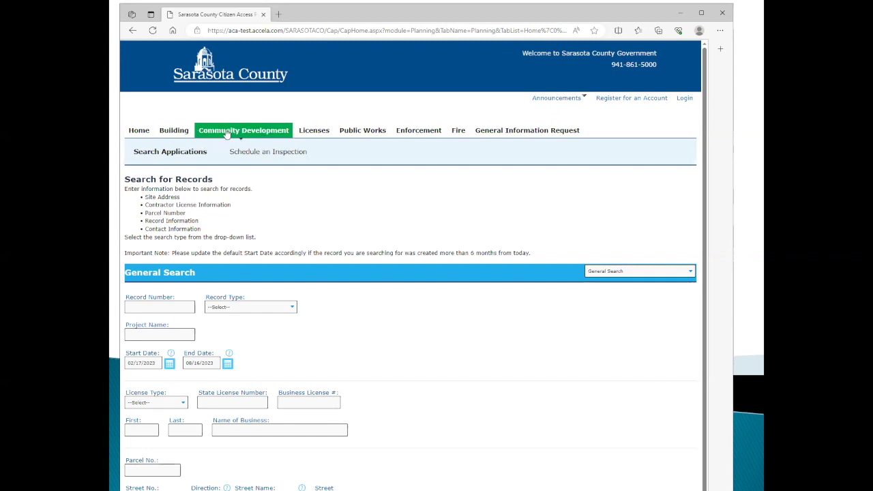
pyautogui.click(146, 129)
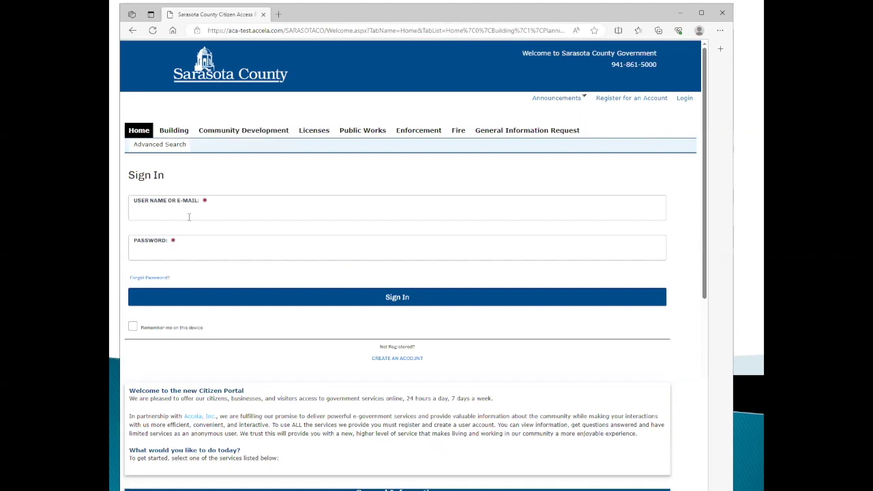
# Sign in with the account's user name and password, then go to My Account.
pyautogui.click(179, 211)
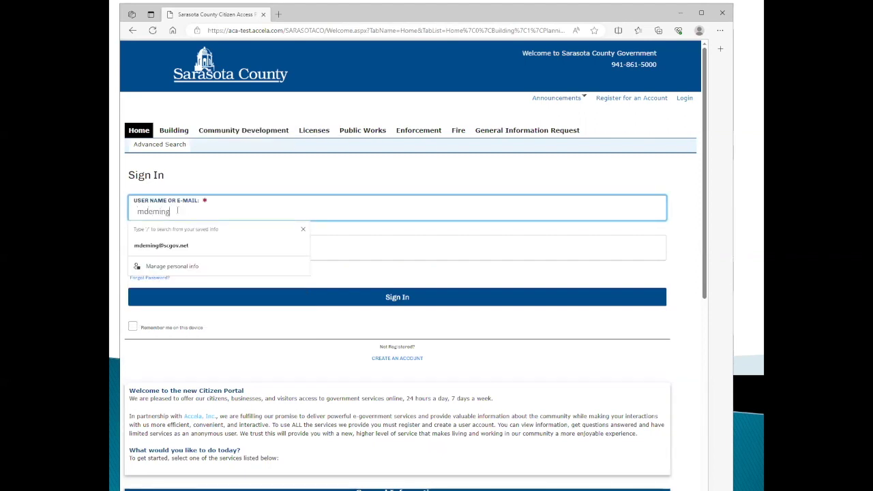
pyautogui.press('Tab')
pyautogui.write('•••••••••••••••')
pyautogui.press('Return')
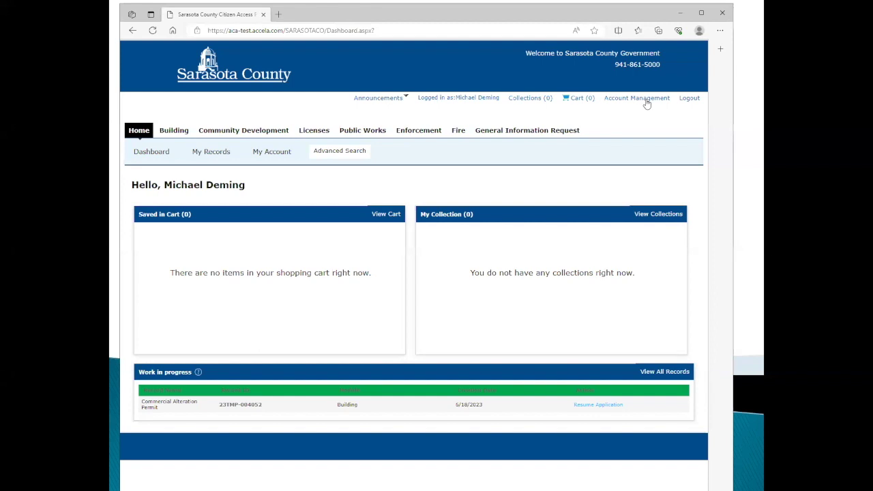
pyautogui.click(274, 152)
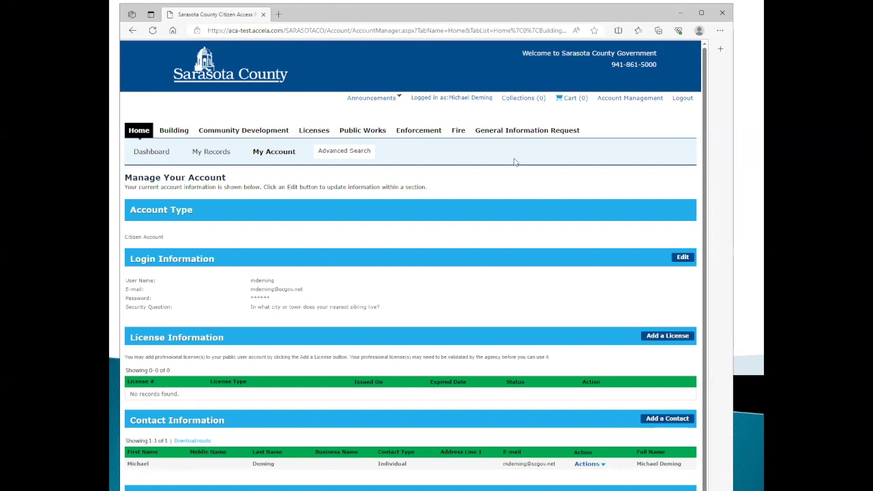
# Scroll down to the empty License Information section and choose Add a License.
pyautogui.scroll(-1, 515, 159)
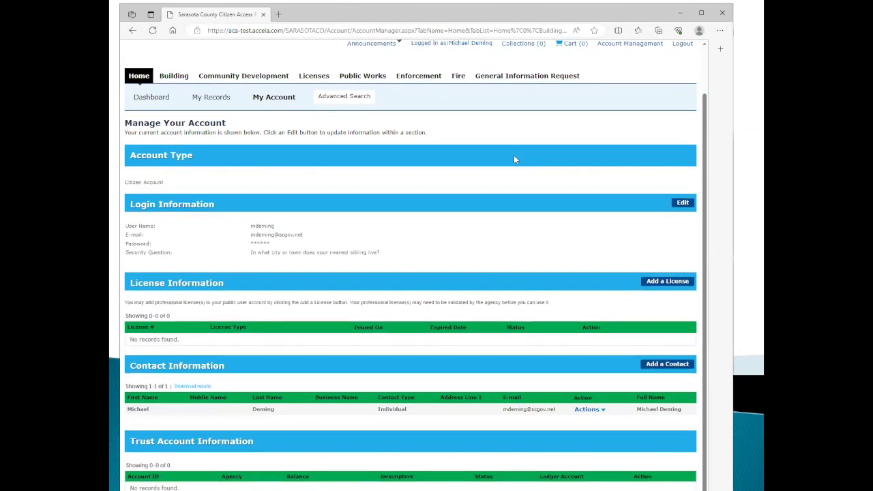
pyautogui.scroll(-1, 529, 150)
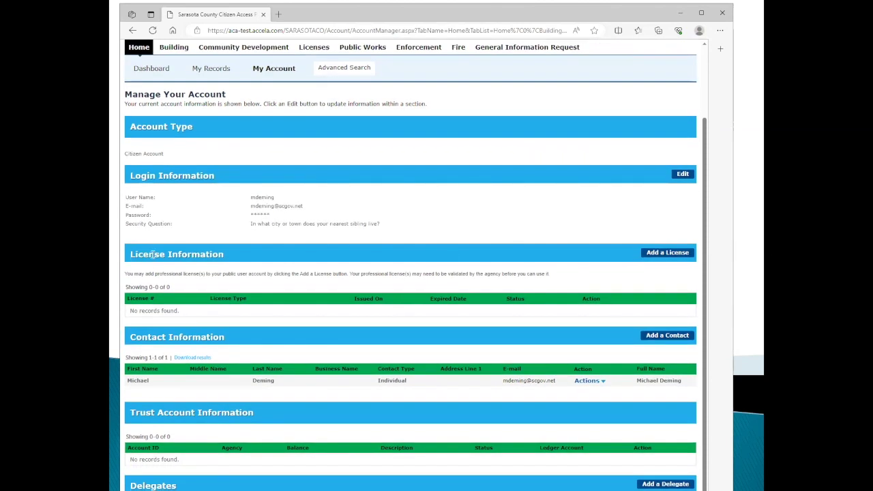
pyautogui.click(670, 253)
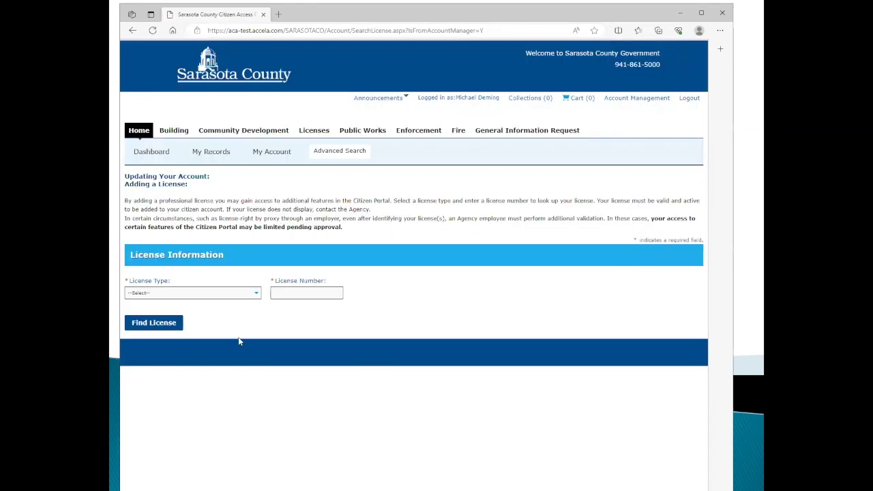
# Find the Certified General Contractor license by its license number and select the match to add.
pyautogui.click(257, 293)
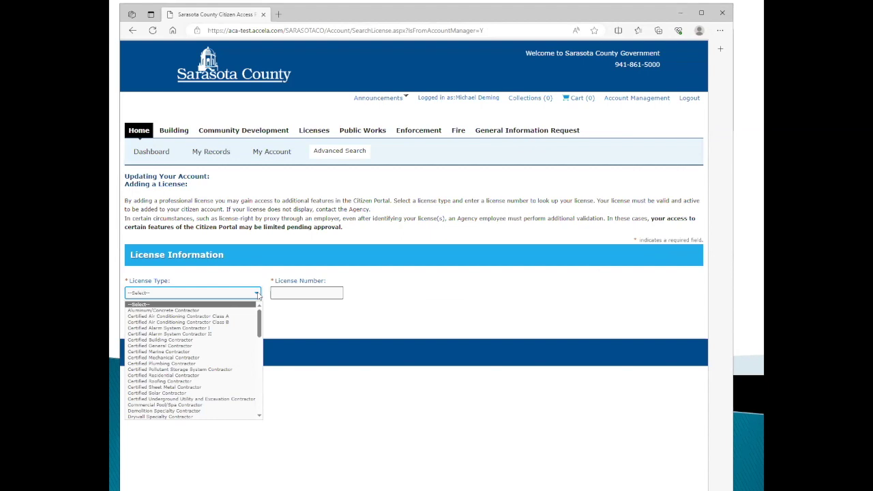
pyautogui.click(181, 347)
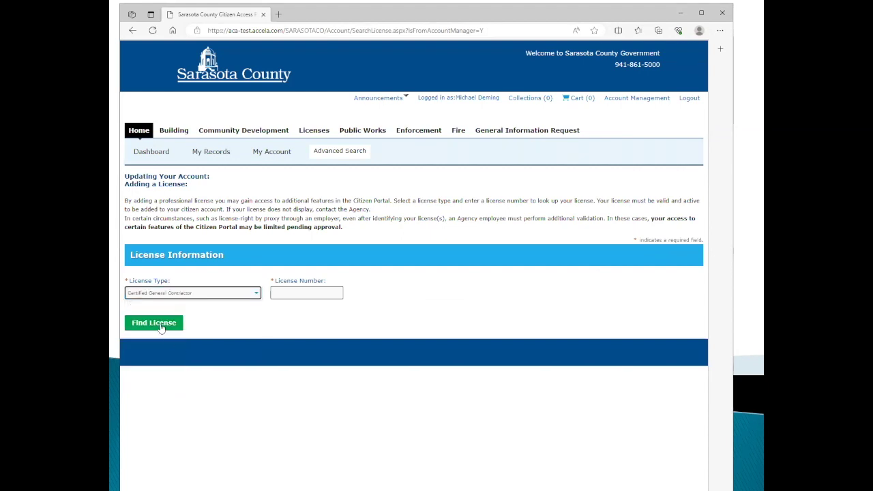
pyautogui.click(281, 294)
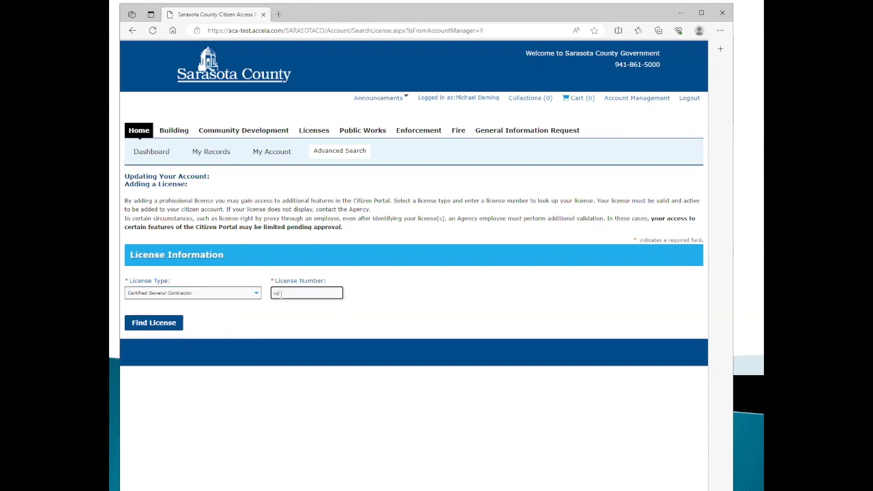
pyautogui.click(164, 325)
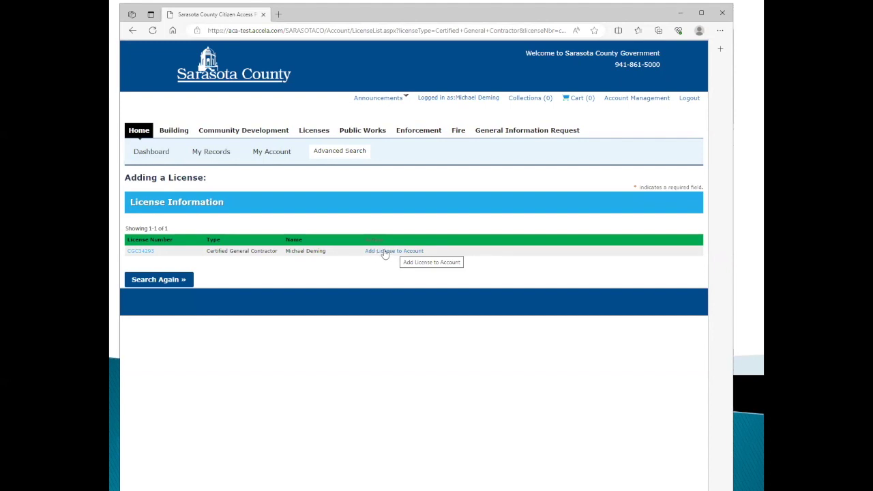
pyautogui.click(386, 253)
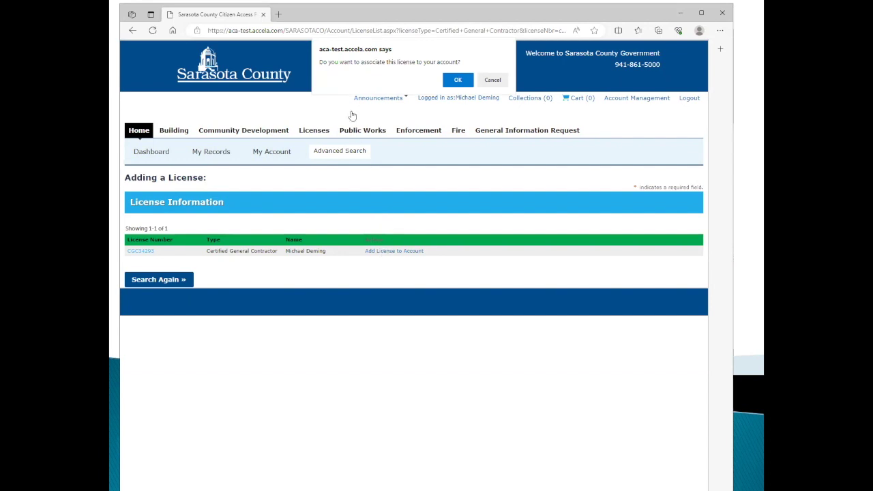
# Confirm linking the Certified General Contractor license to the account, leaving it Pending.
pyautogui.click(458, 79)
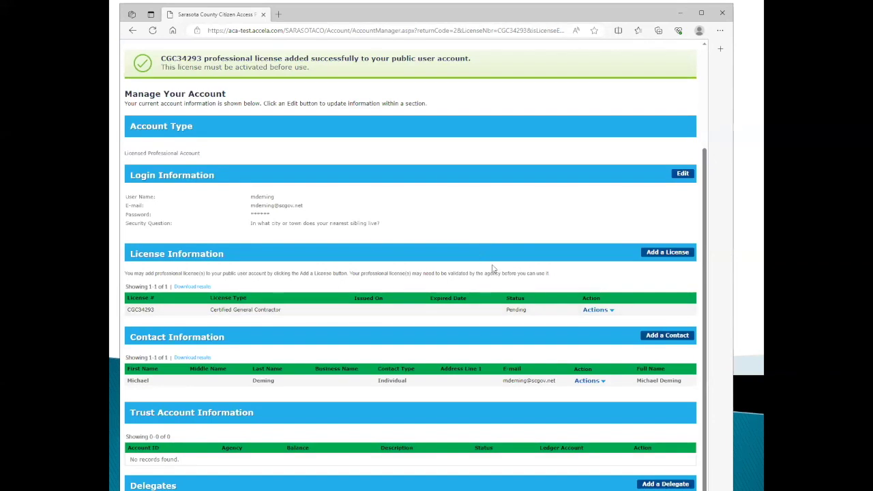
pyautogui.scroll(3, 493, 268)
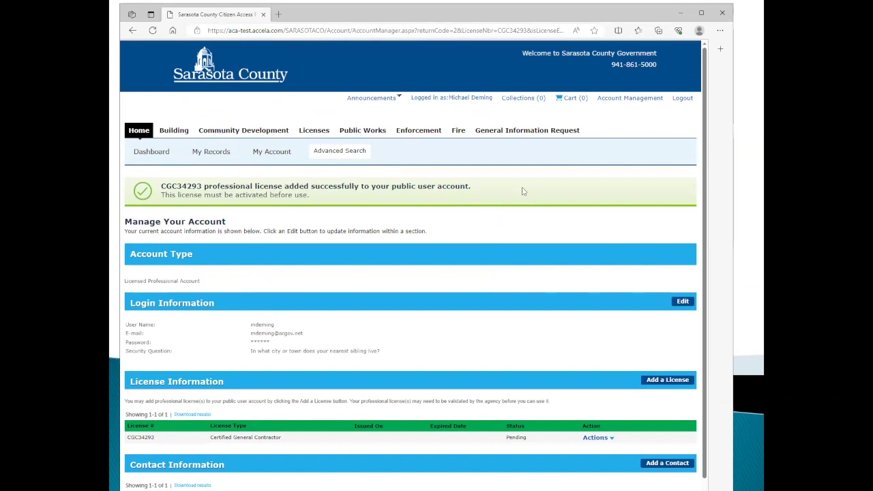
pyautogui.scroll(-1, 528, 192)
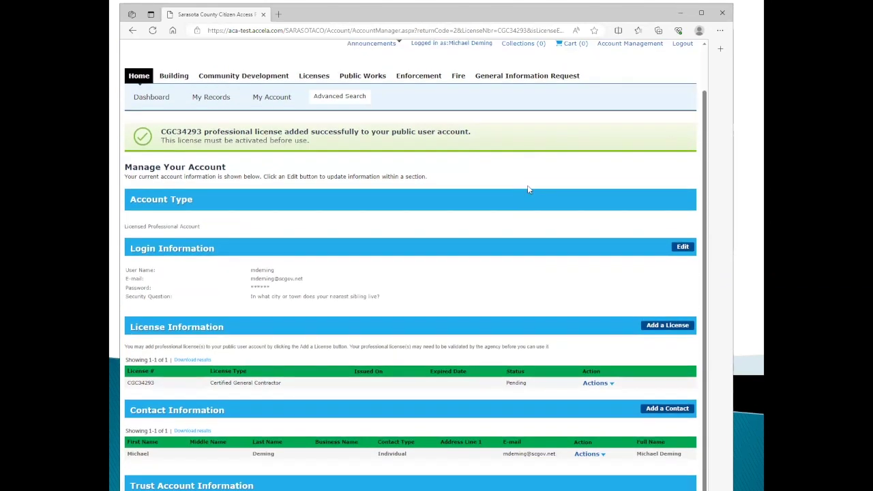
pyautogui.scroll(-1, 526, 179)
pyautogui.scroll(-1, 526, 176)
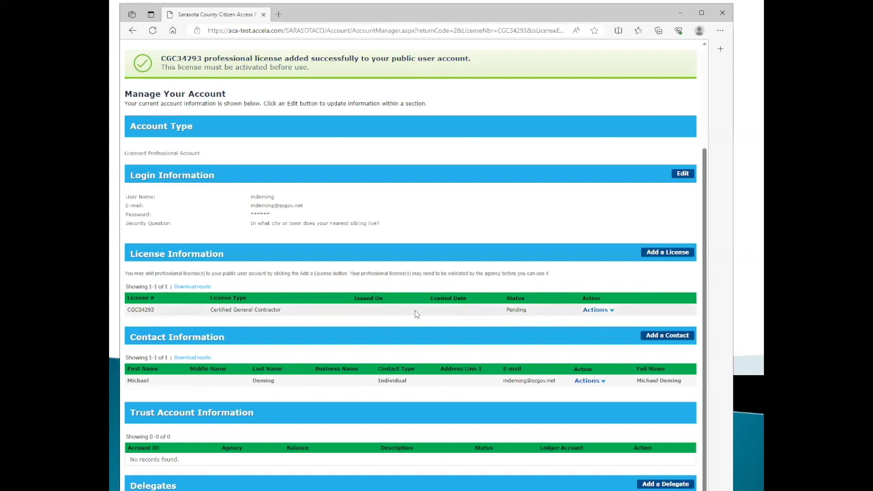
pyautogui.moveTo(707, 206); pyautogui.dragTo(704, 104)
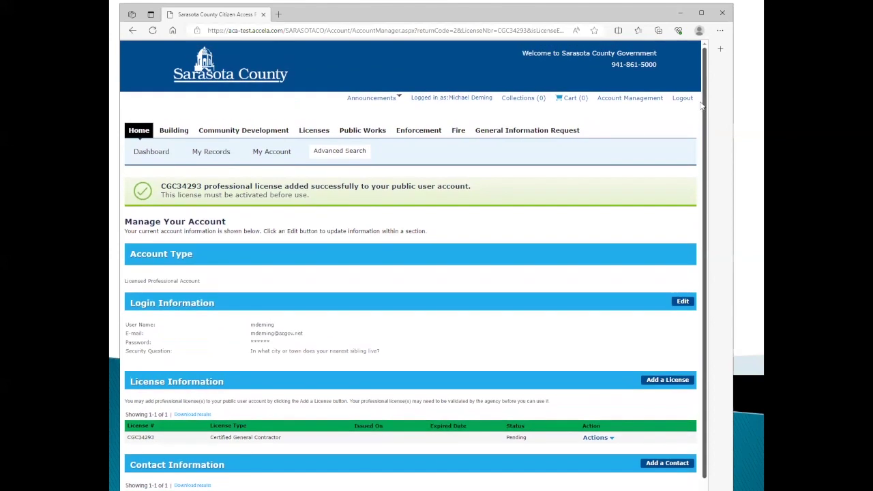
# Visit the Building records list, then Home, then back to My Account.
pyautogui.click(174, 130)
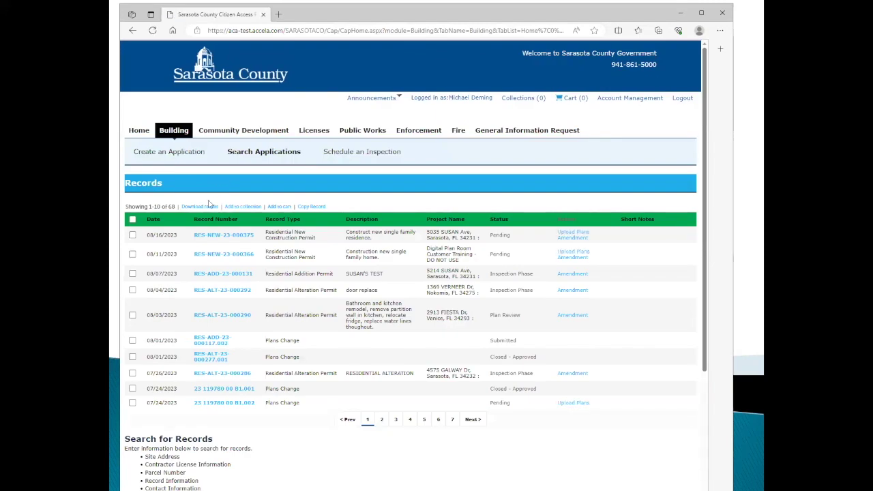
pyautogui.click(139, 131)
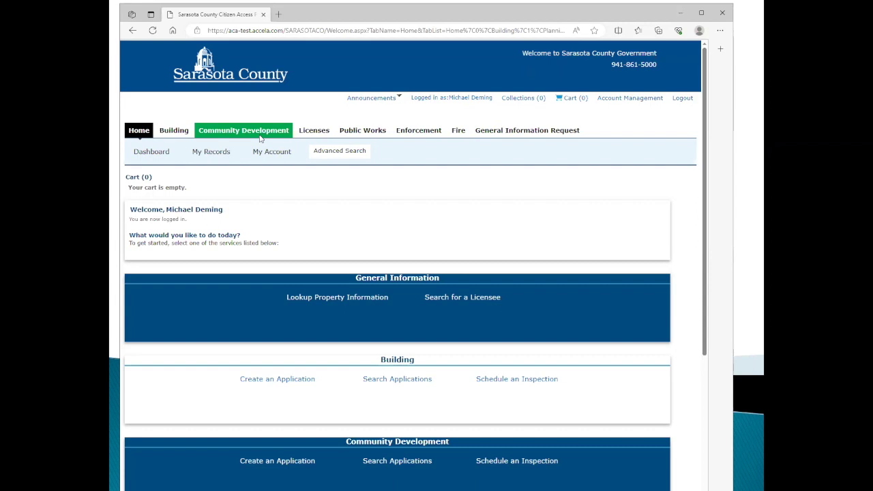
pyautogui.click(271, 152)
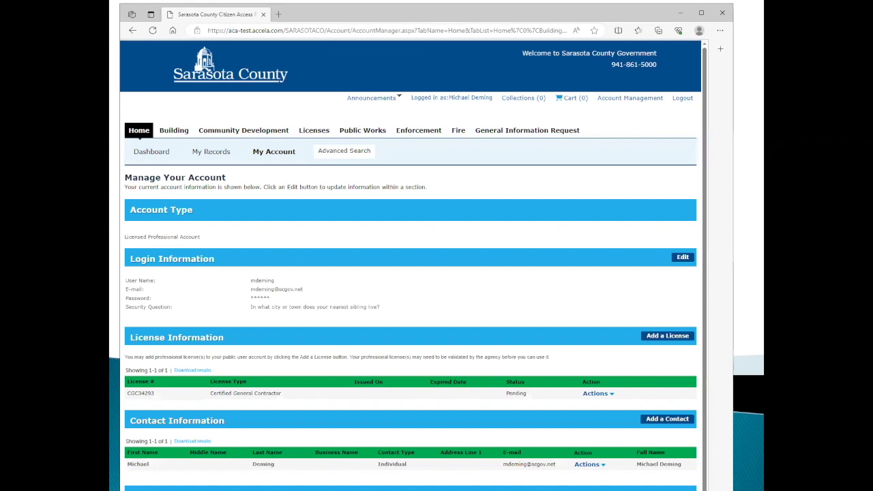
# Move the browser aside, switch to the slideshow, and advance to 'What is a delegate?'.
pyautogui.moveTo(187, 14); pyautogui.dragTo(211, 21)
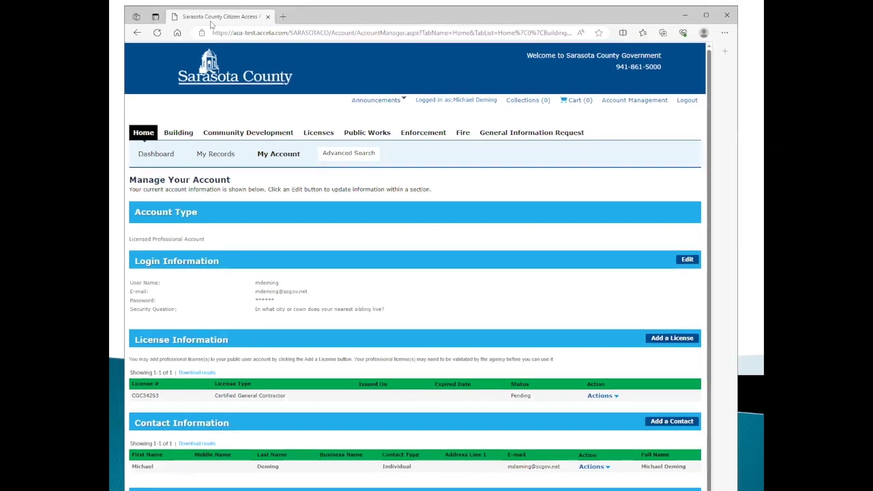
pyautogui.hotkey('alt', 'Tab')
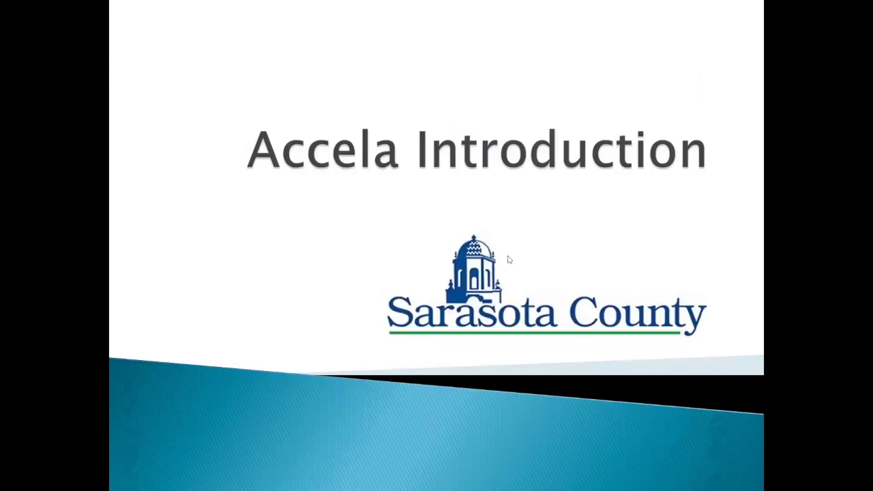
pyautogui.click(509, 258)
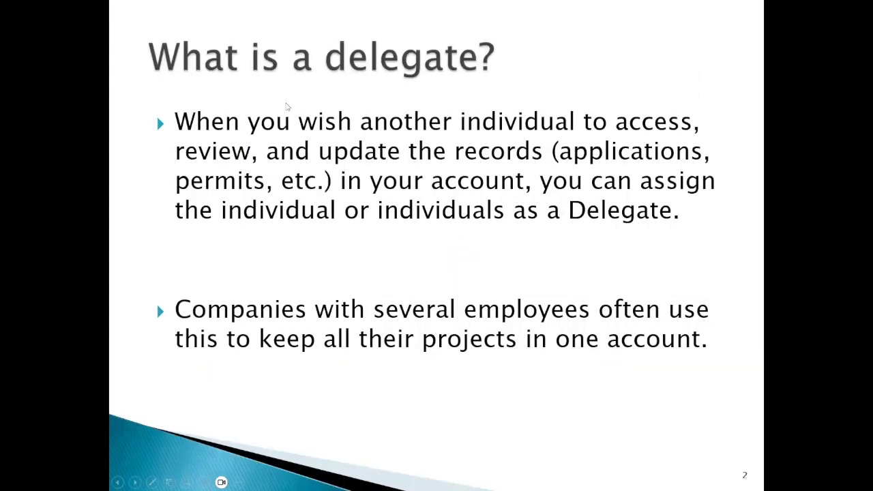
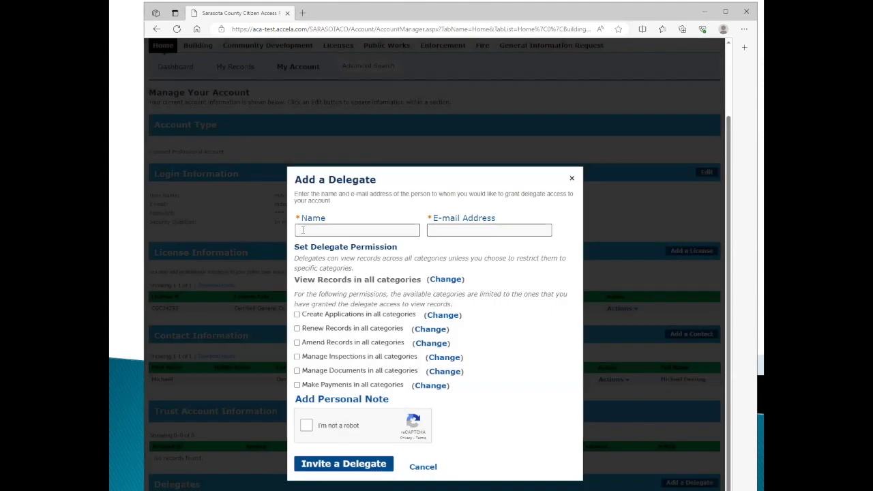
# Tick all six delegate permission boxes, from Create Applications through Make Payments.
pyautogui.click(325, 229)
pyautogui.click(297, 315)
pyautogui.click(297, 329)
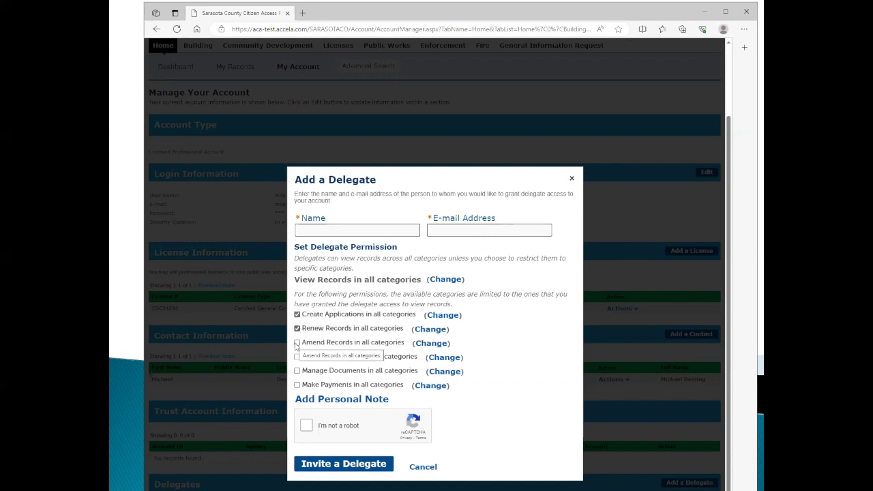
pyautogui.click(298, 343)
pyautogui.click(298, 357)
pyautogui.click(297, 372)
pyautogui.click(297, 385)
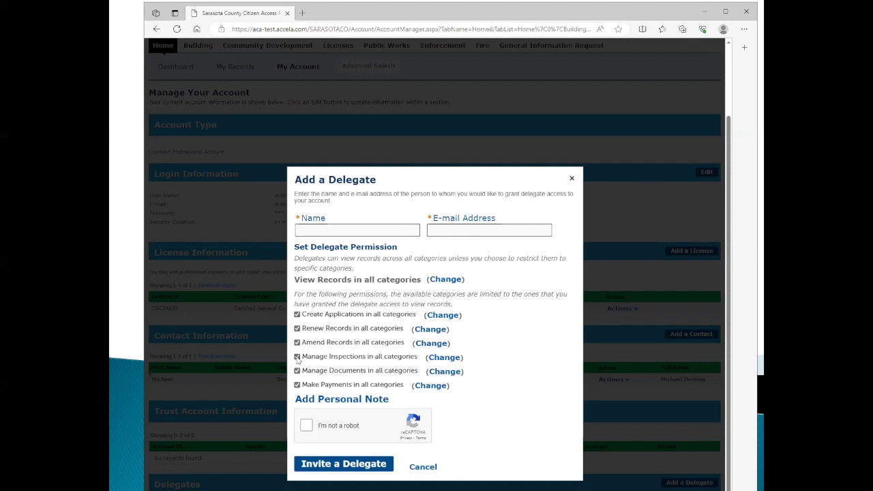
# Untick every permission except Make Payments in all categories and start the reCAPTCHA check.
pyautogui.click(298, 371)
pyautogui.click(297, 356)
pyautogui.click(297, 343)
pyautogui.click(297, 329)
pyautogui.click(297, 314)
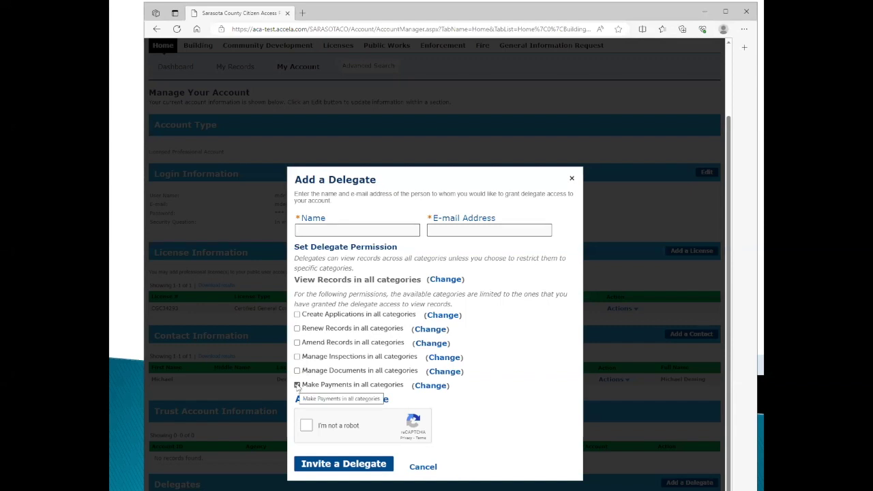
pyautogui.click(306, 426)
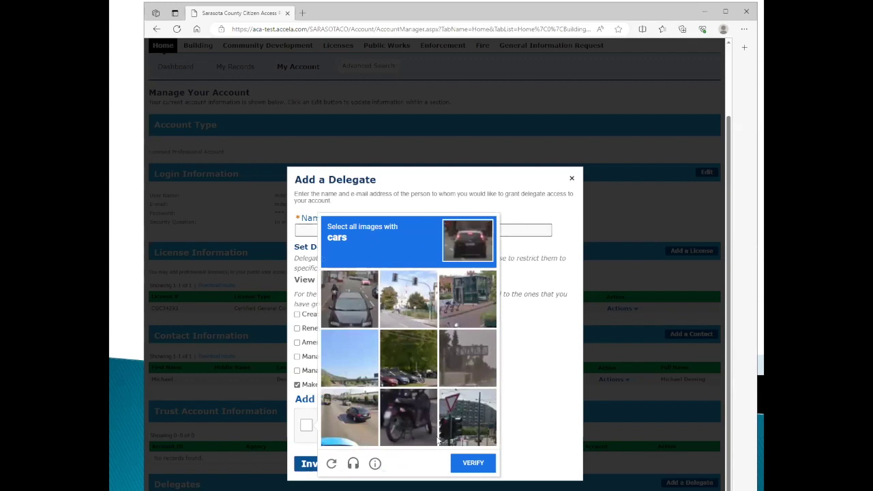
# Solve the reCAPTCHA car-image challenge, then cancel the Add a Delegate invitation.
pyautogui.click(354, 305)
pyautogui.click(349, 430)
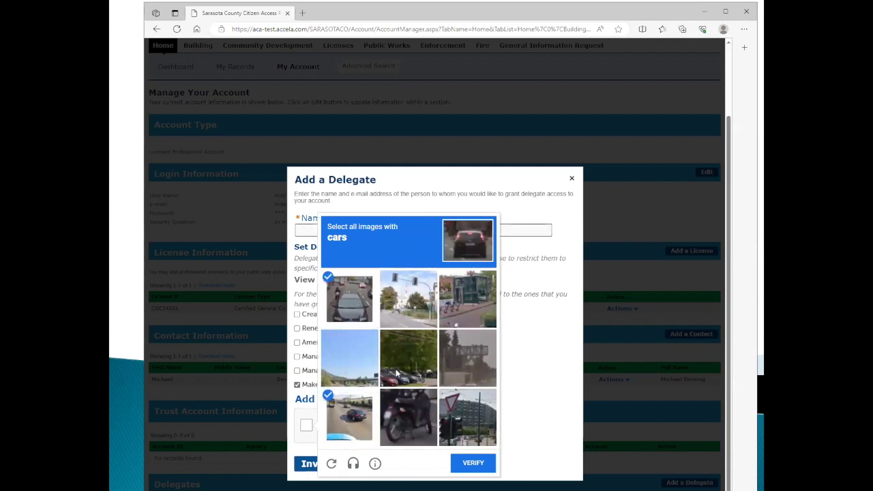
pyautogui.click(401, 372)
pyautogui.click(474, 463)
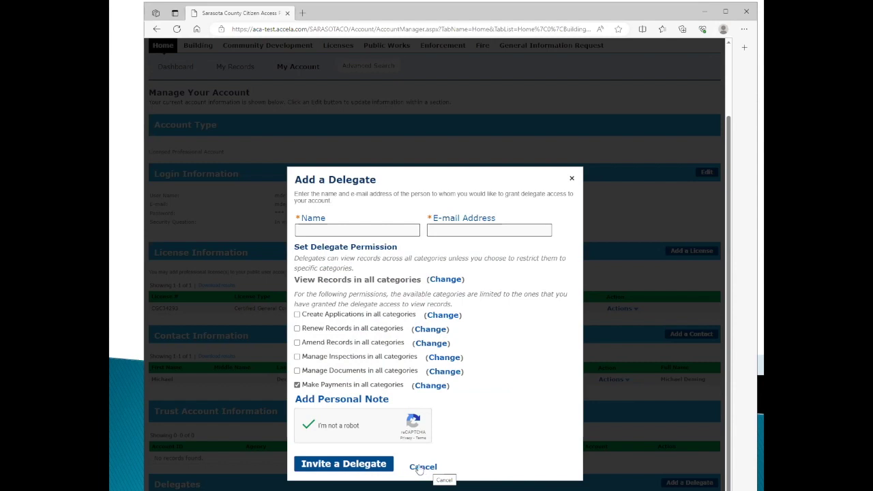
pyautogui.click(420, 468)
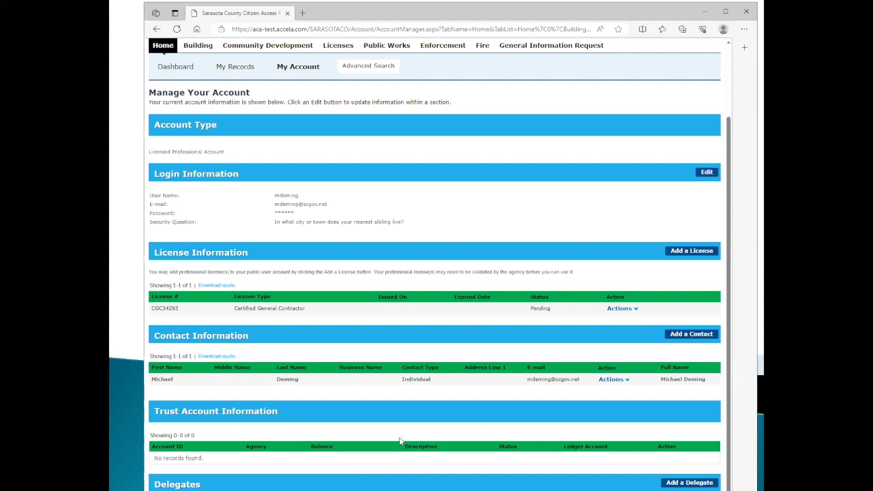
pyautogui.moveTo(729, 168); pyautogui.dragTo(732, 91)
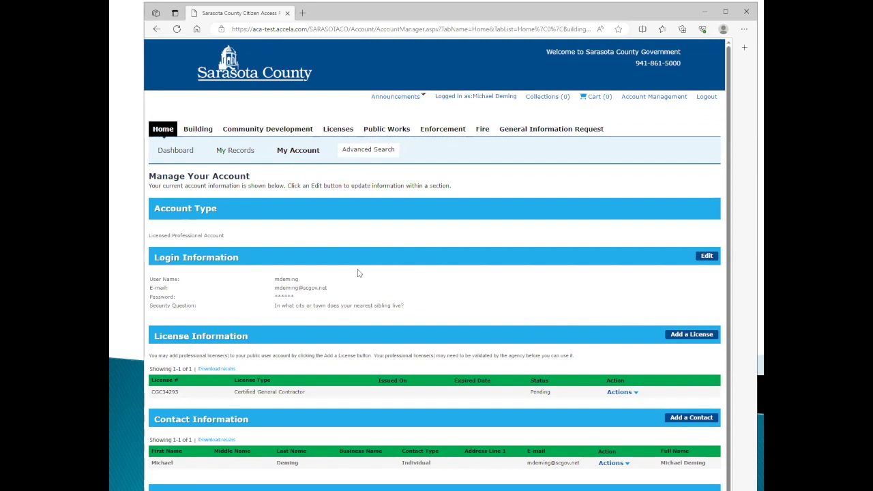
# Return to the portal's Home page listing General Information, Building and Community Development.
pyautogui.click(162, 132)
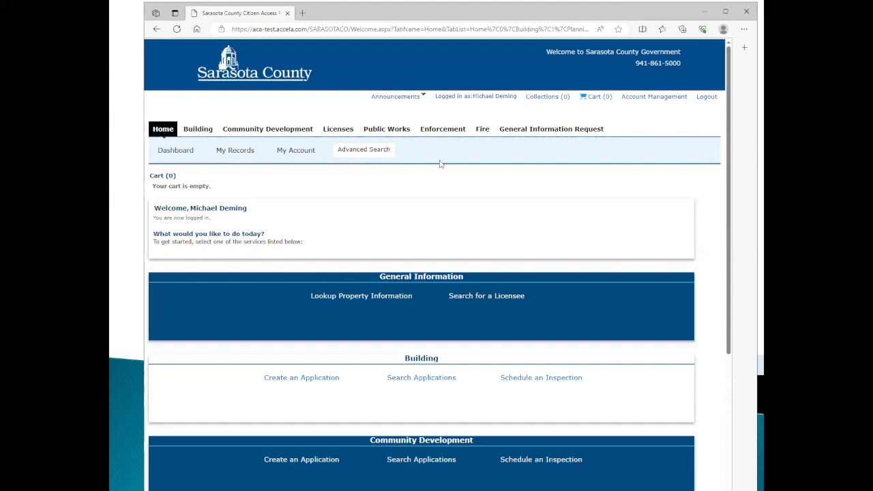
# View the Dashboard with its empty cart and the Commercial Alteration Permit in progress.
pyautogui.click(175, 151)
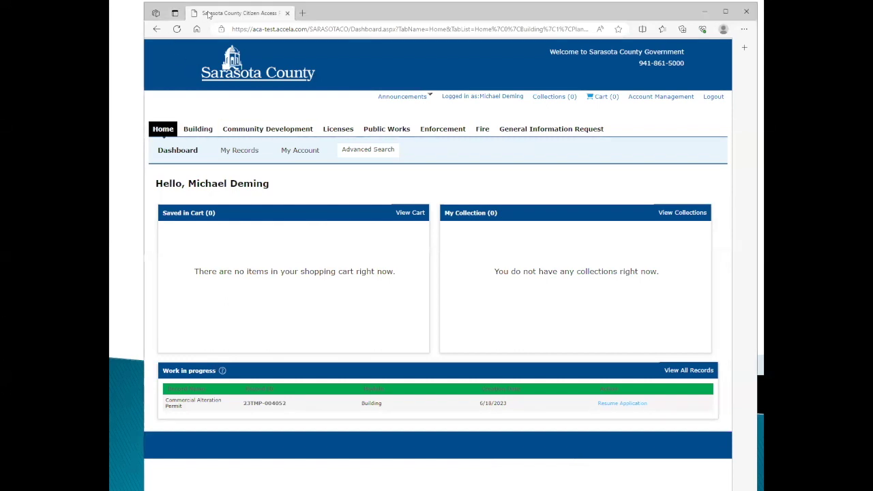
pyautogui.moveTo(207, 14); pyautogui.dragTo(209, 15)
# Return to the slideshow and advance to slide 6, 'Permit record numbering in Accela'.
pyautogui.hotkey('alt', 'Tab')
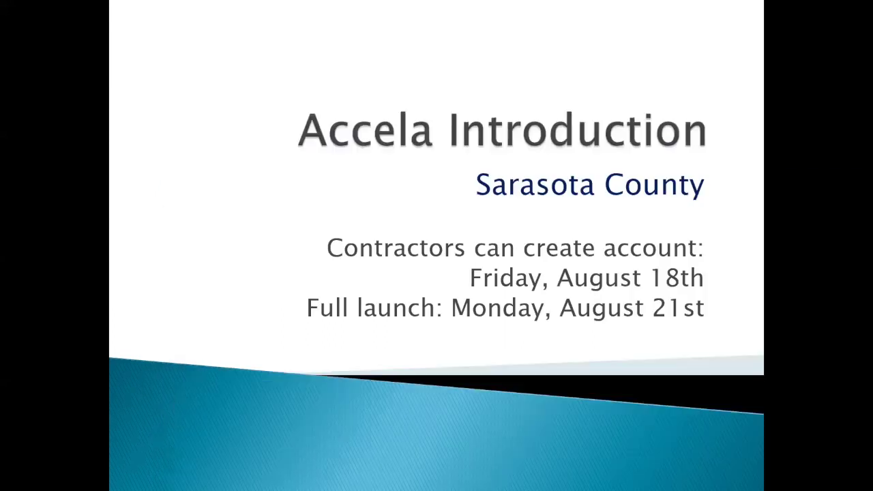
pyautogui.click(525, 119)
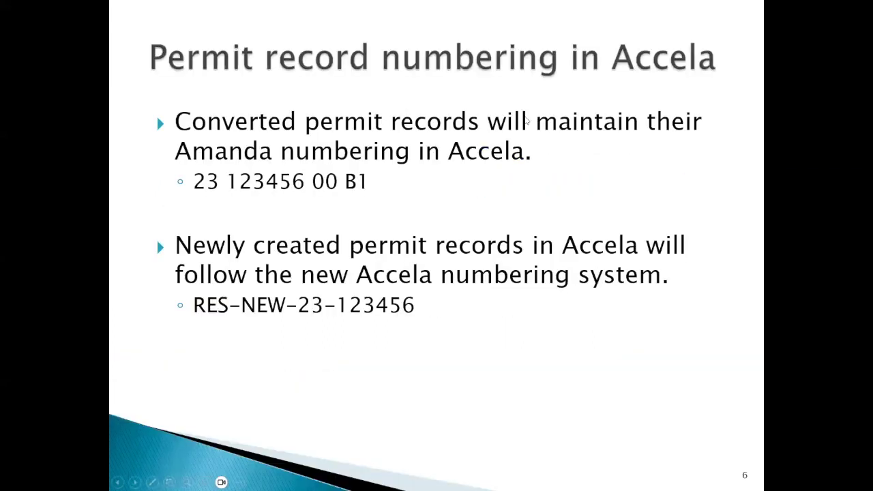
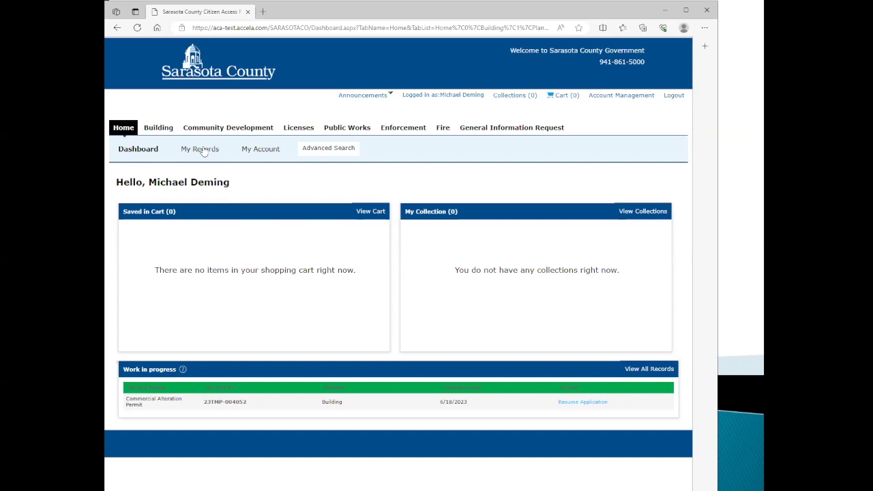
# Open My Records and jump to page 7 of the Building records, entries 61–68 of 68.
pyautogui.click(202, 149)
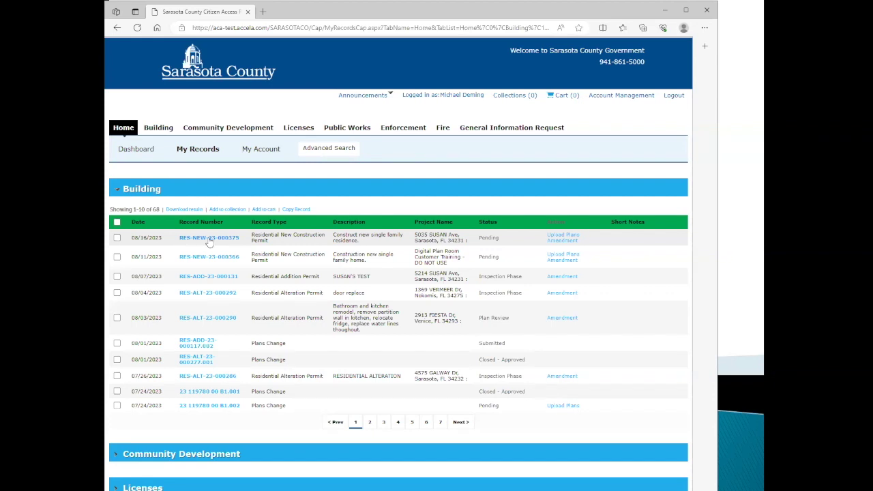
pyautogui.click(432, 423)
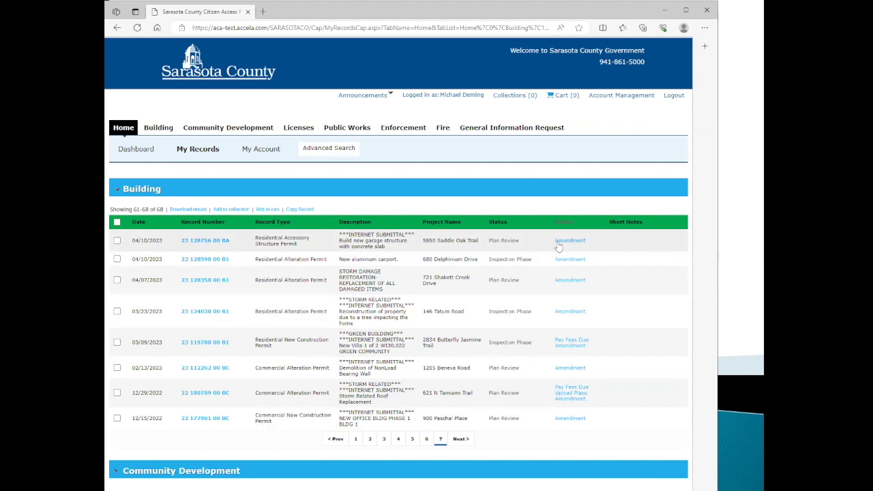
pyautogui.click(208, 243)
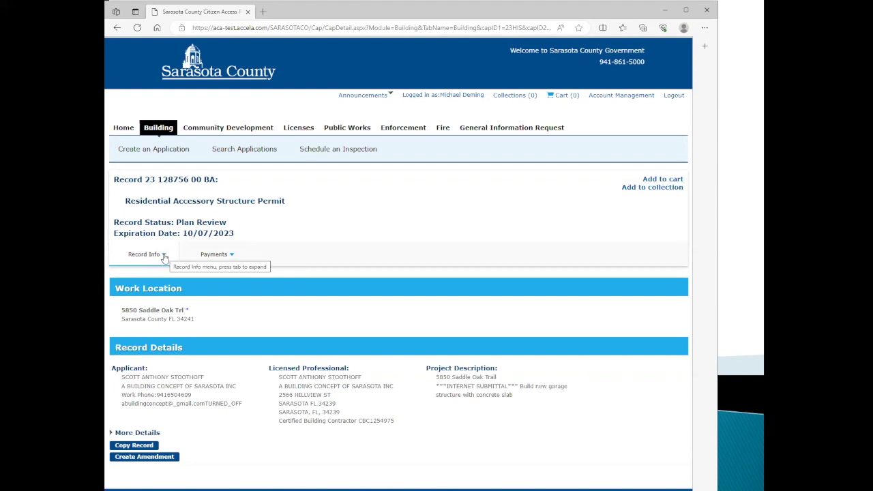
pyautogui.click(164, 257)
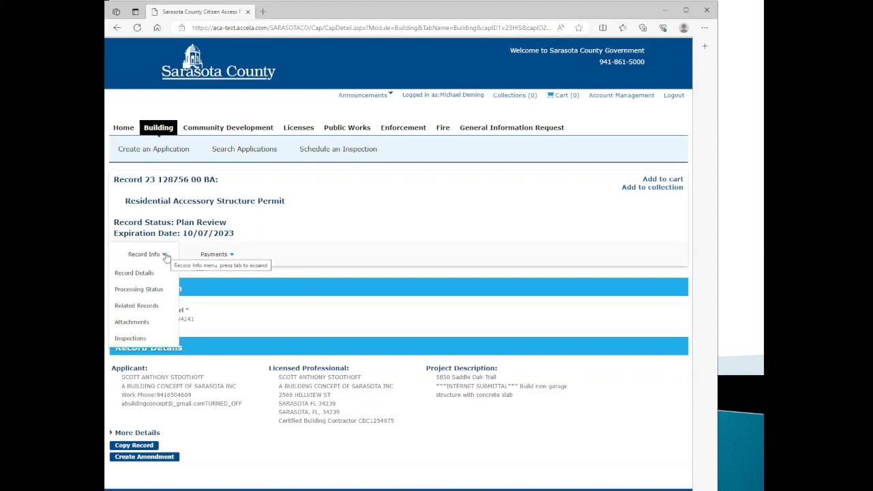
# Show Processing Status and expand Building Review, including Revisions Required on 07/11/2023.
pyautogui.click(139, 289)
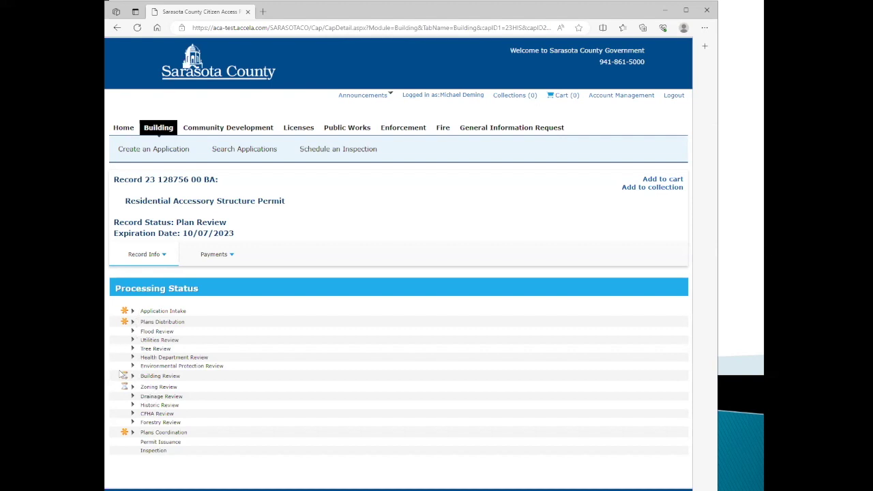
pyautogui.moveTo(125, 313)
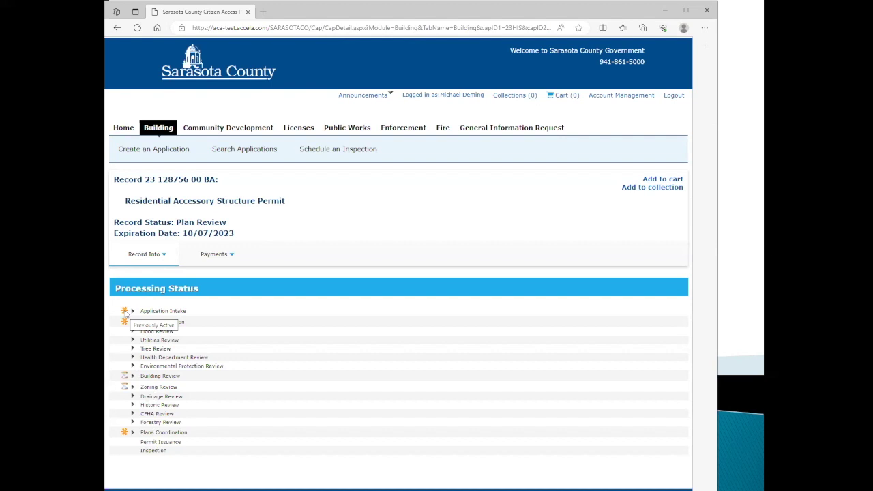
pyautogui.moveTo(125, 380)
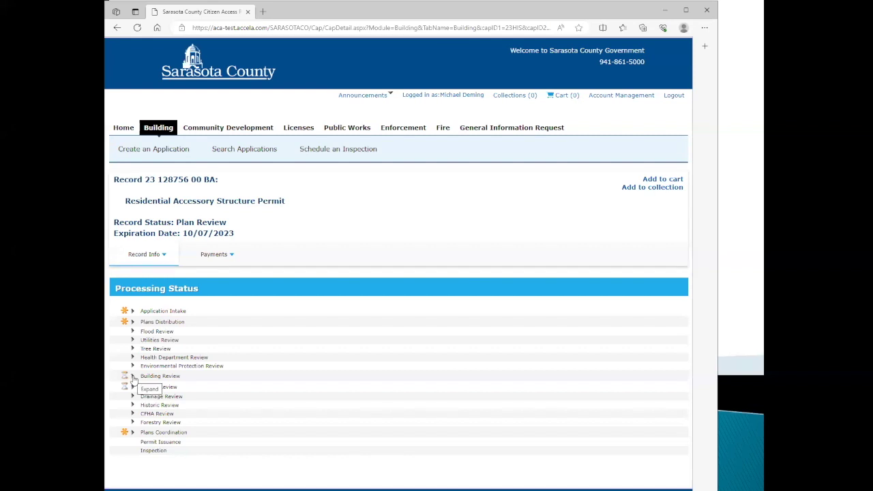
pyautogui.click(133, 377)
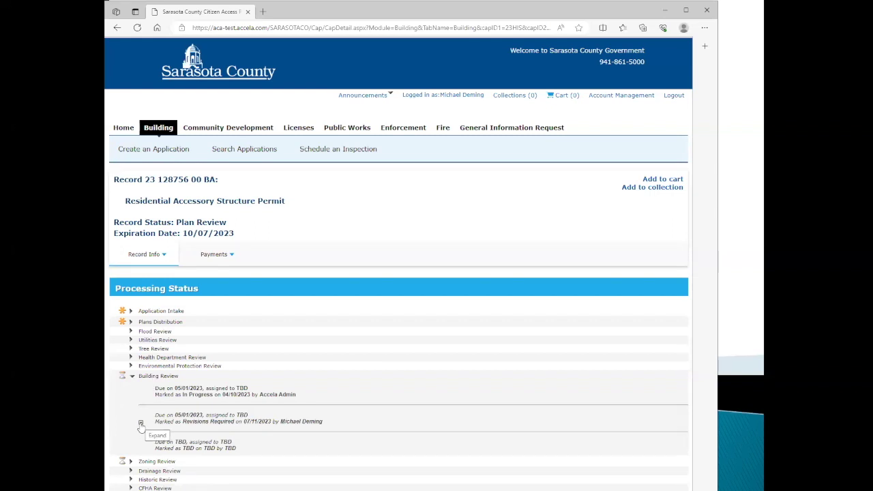
pyautogui.click(141, 423)
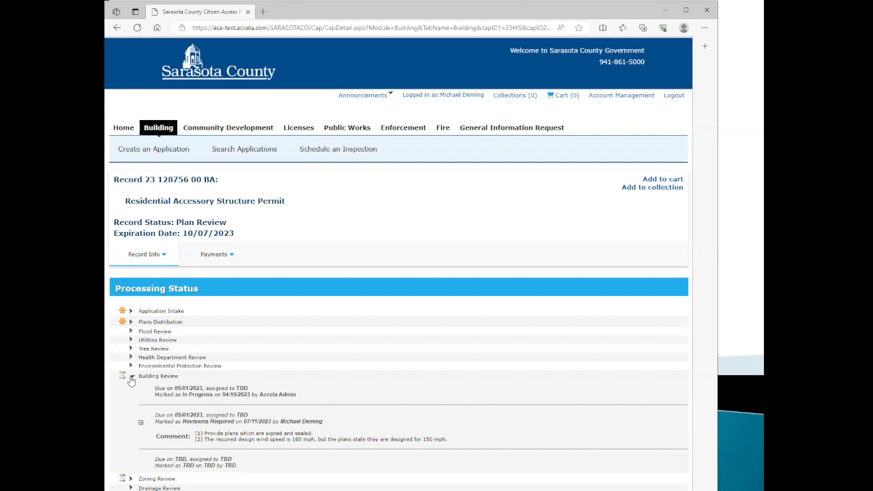
pyautogui.click(132, 378)
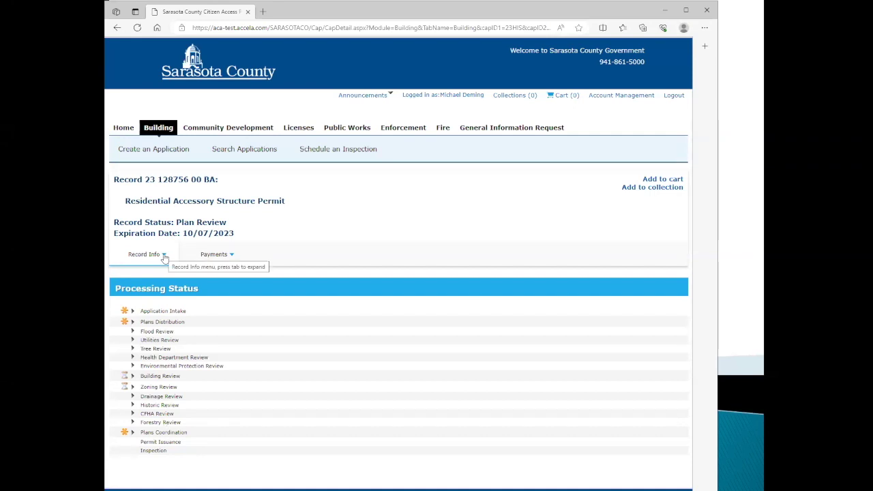
pyautogui.click(127, 133)
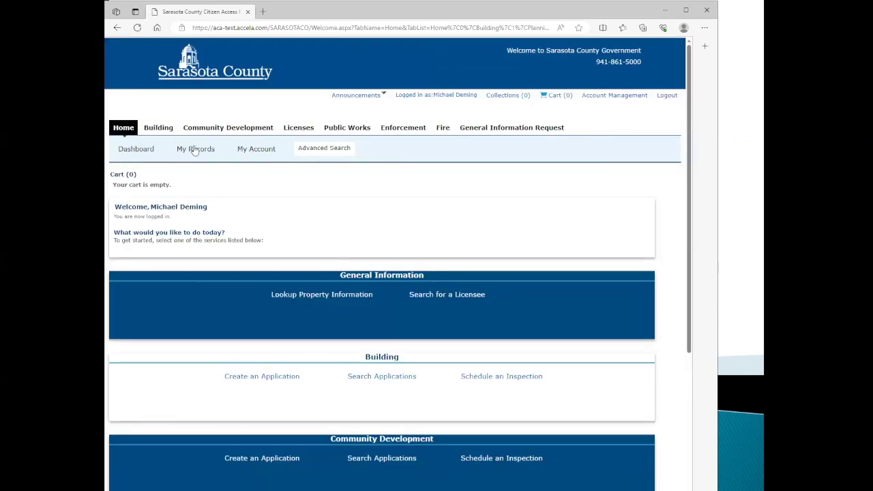
pyautogui.click(195, 150)
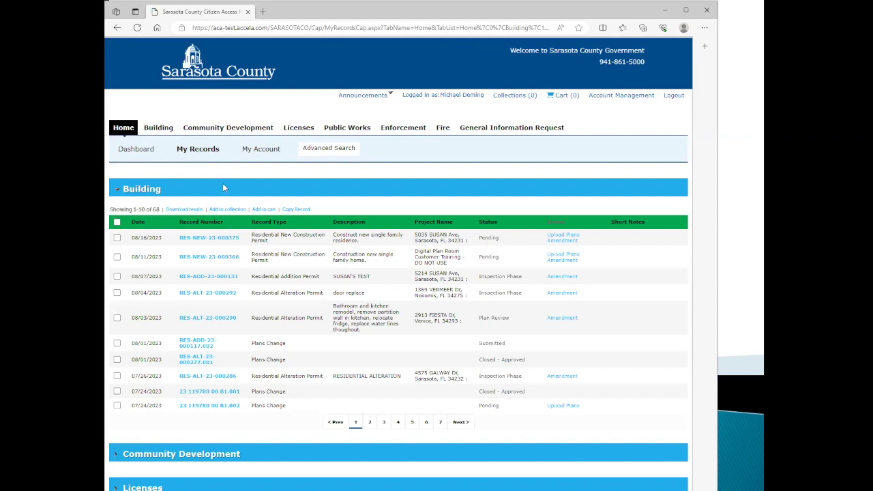
pyautogui.click(440, 423)
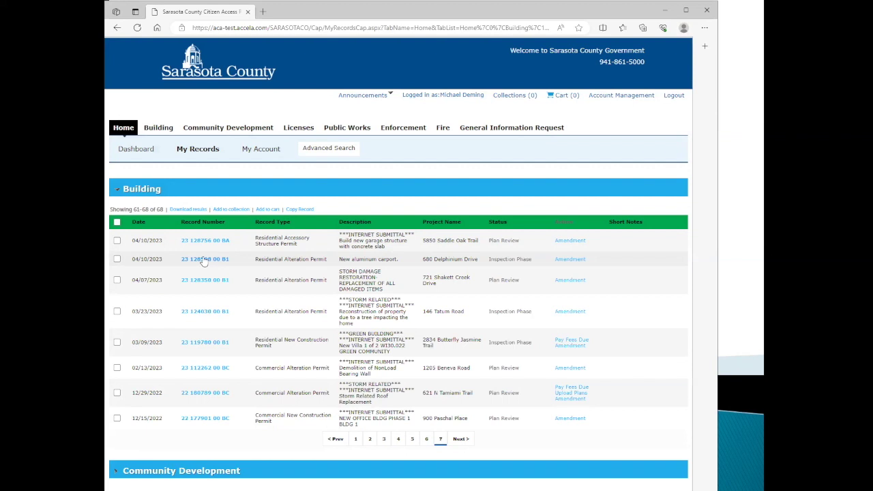
pyautogui.click(203, 259)
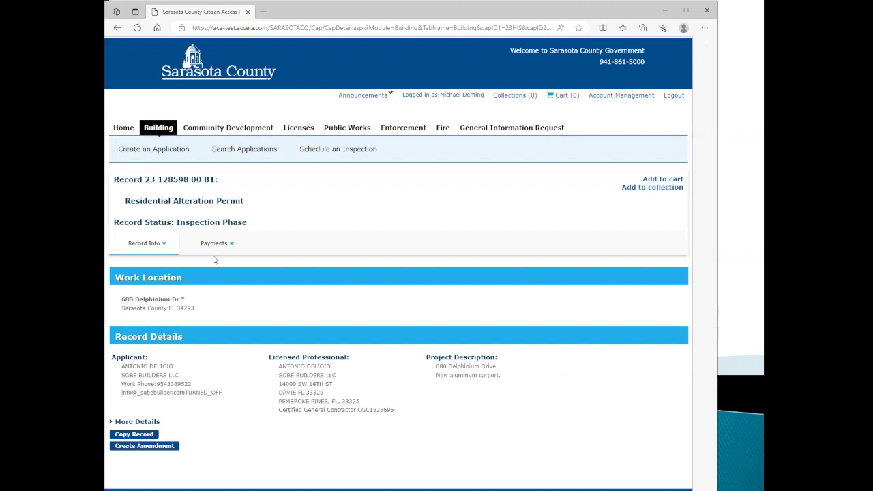
pyautogui.click(164, 245)
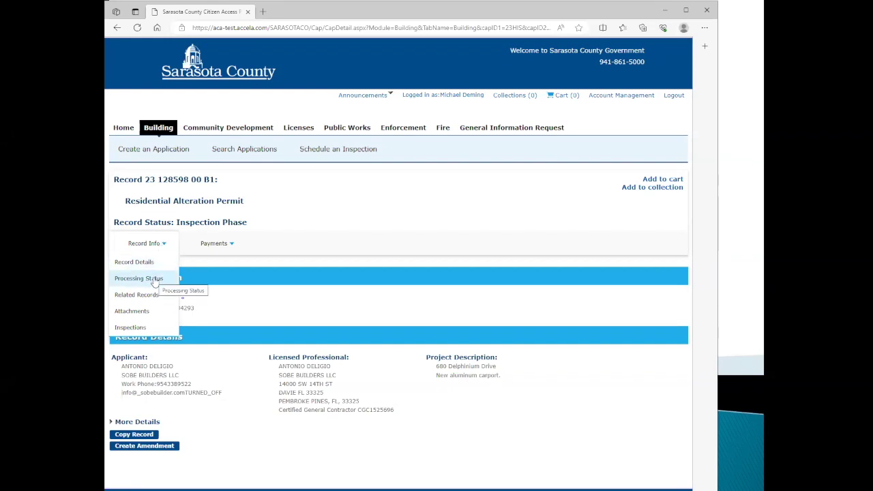
pyautogui.click(155, 280)
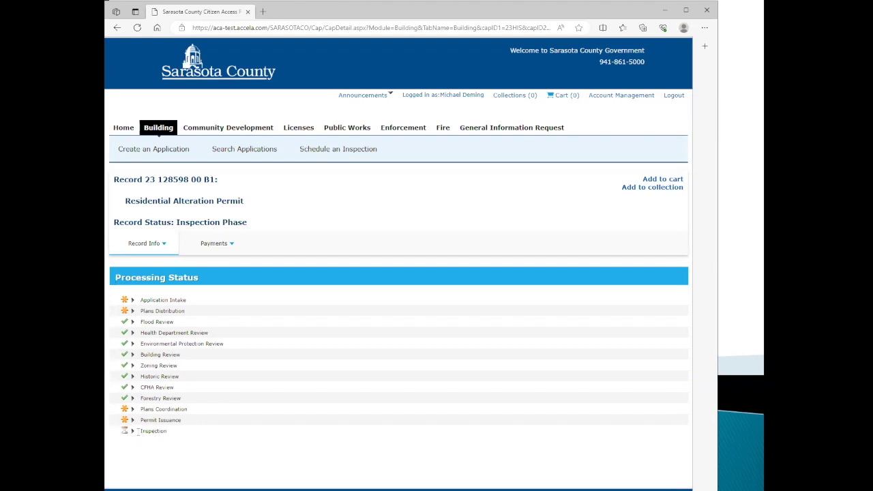
pyautogui.click(165, 246)
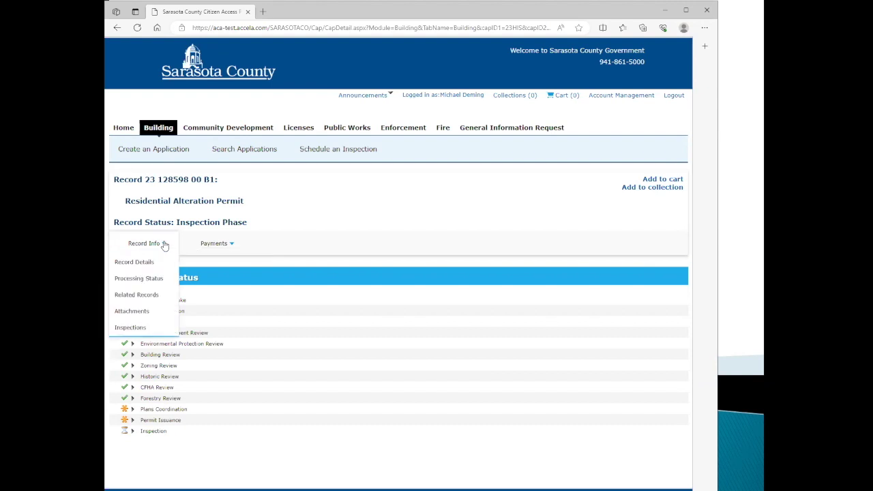
pyautogui.click(129, 328)
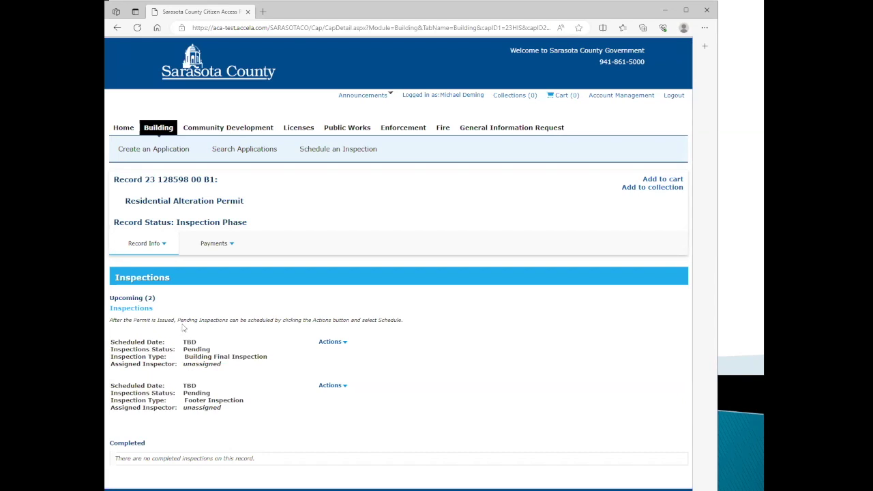
pyautogui.click(165, 245)
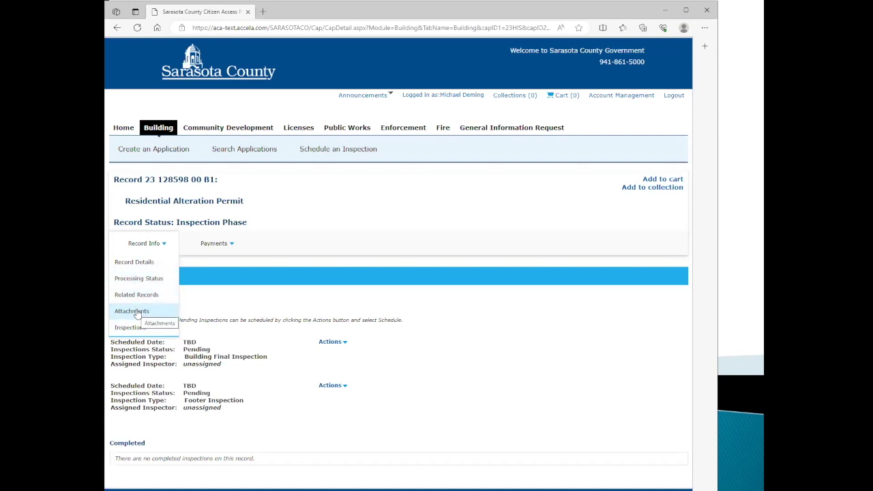
# Show the record's Attachments: the Permit Card PDF and JOBSITE - PLANS.pdf.
pyautogui.click(132, 311)
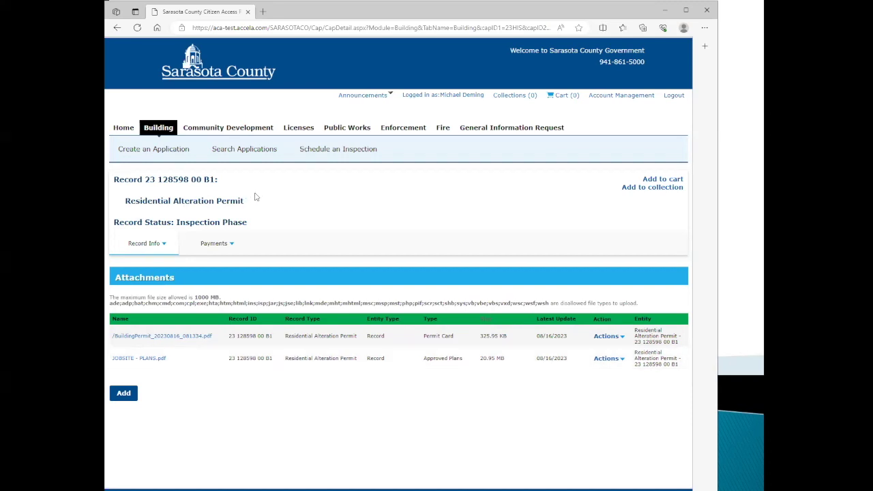
# Return to My Records and open the 07/26/2023 Residential Alteration record RES-ALT-23-000286.
pyautogui.click(125, 130)
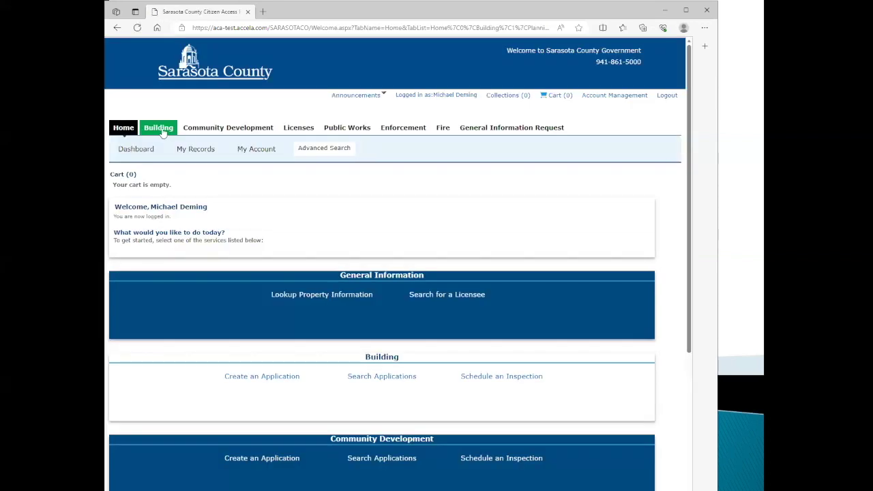
pyautogui.click(163, 130)
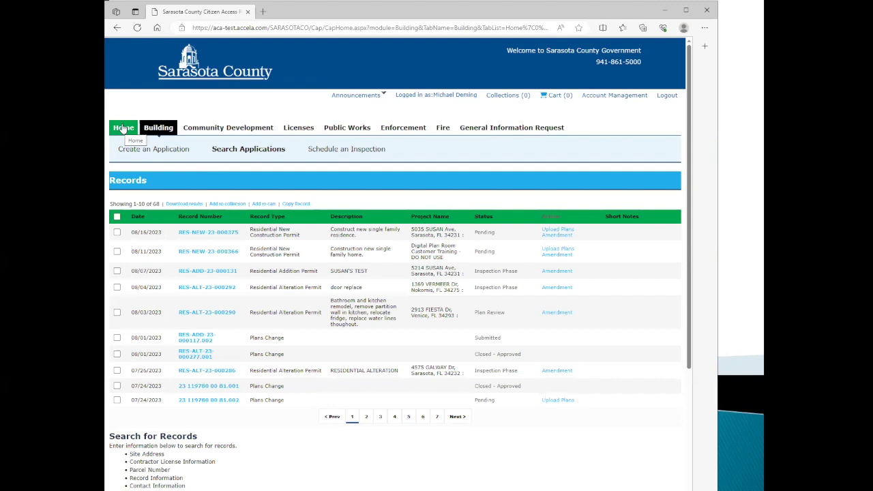
pyautogui.click(123, 128)
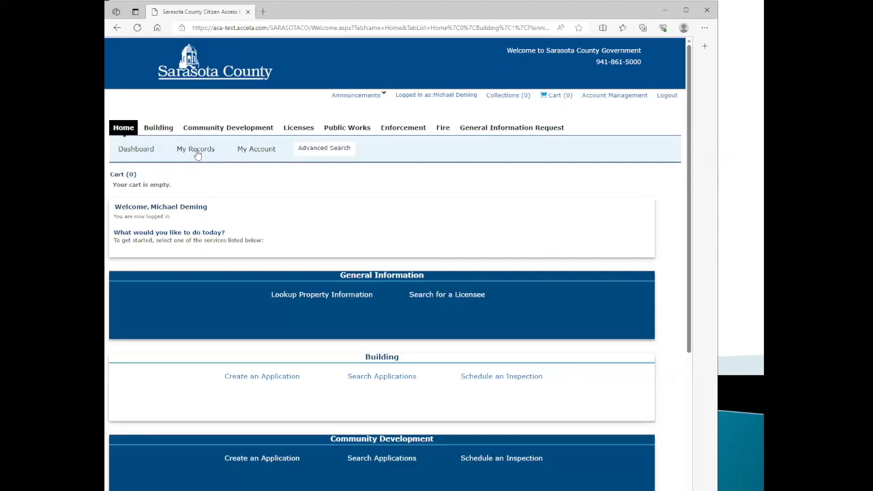
pyautogui.click(198, 150)
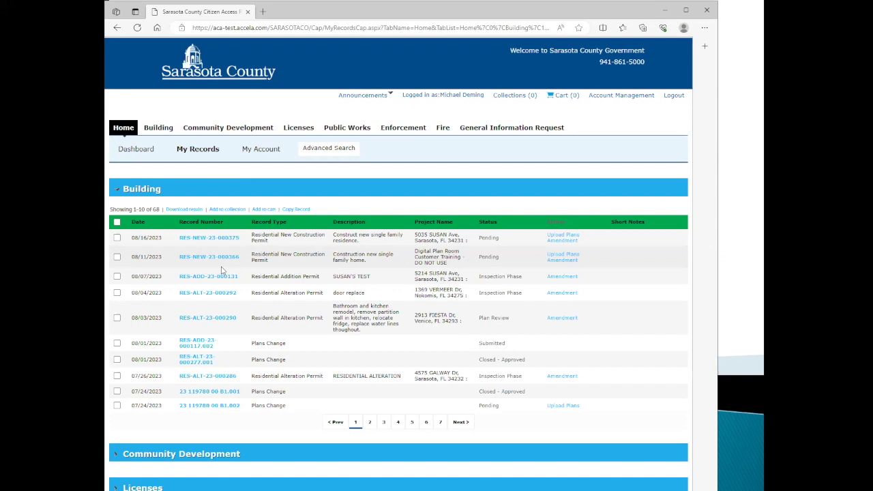
pyautogui.click(221, 376)
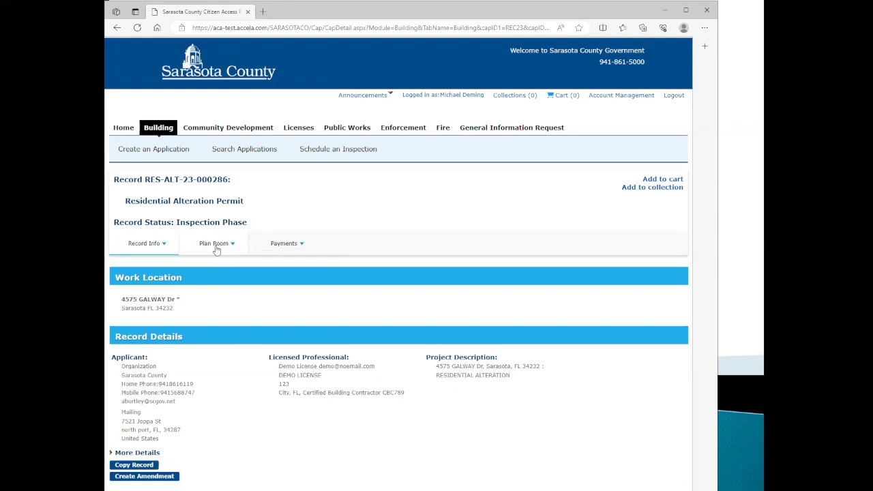
# Show the Plan Room's Approved list: supporting documents and plans dated 8/16/2023.
pyautogui.click(224, 245)
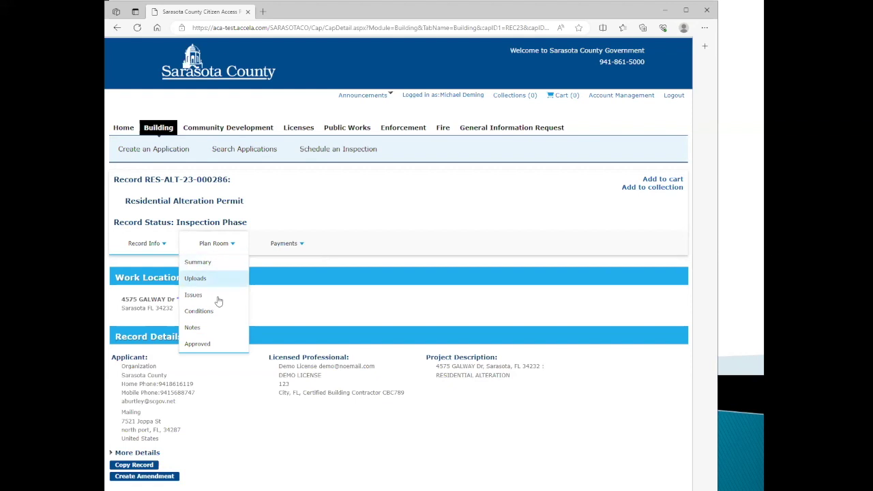
pyautogui.click(198, 345)
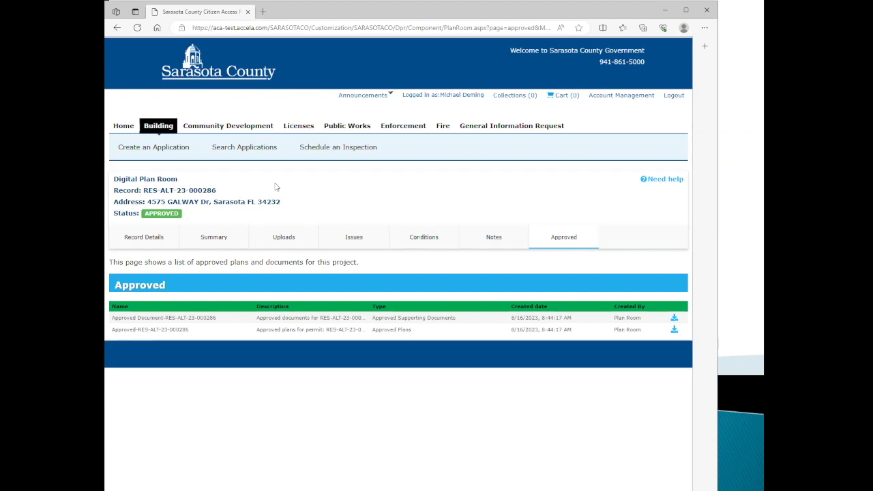
# Begin a new Building application and accept 'I have read and accepted the above terms'.
pyautogui.click(161, 148)
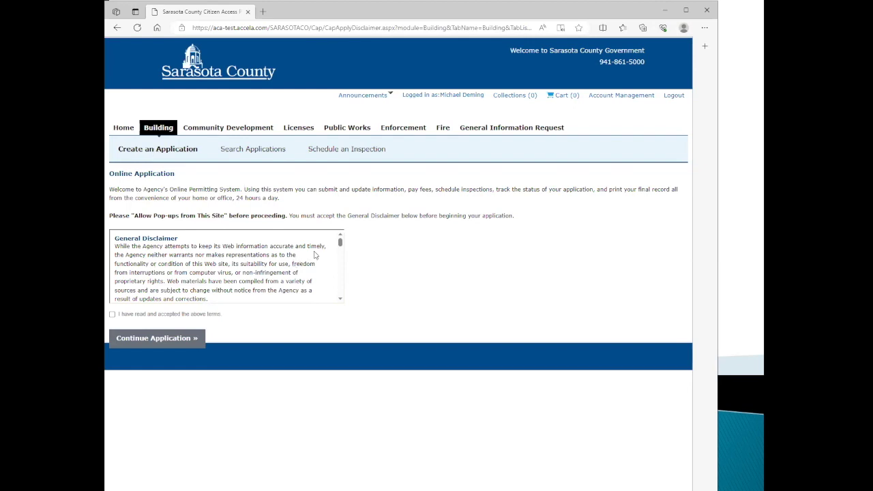
pyautogui.moveTo(340, 244)
pyautogui.mouseDown()
pyautogui.moveTo(345, 295)
pyautogui.moveTo(342, 253)
pyautogui.mouseUp()
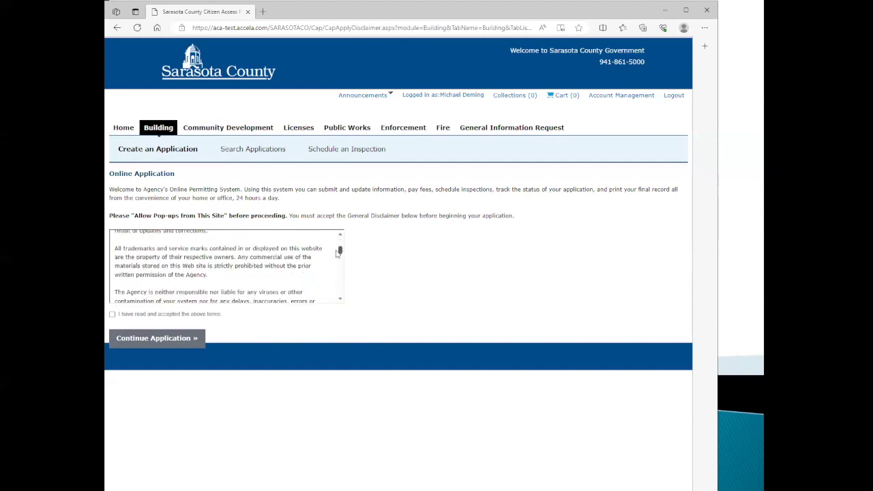
pyautogui.click(112, 315)
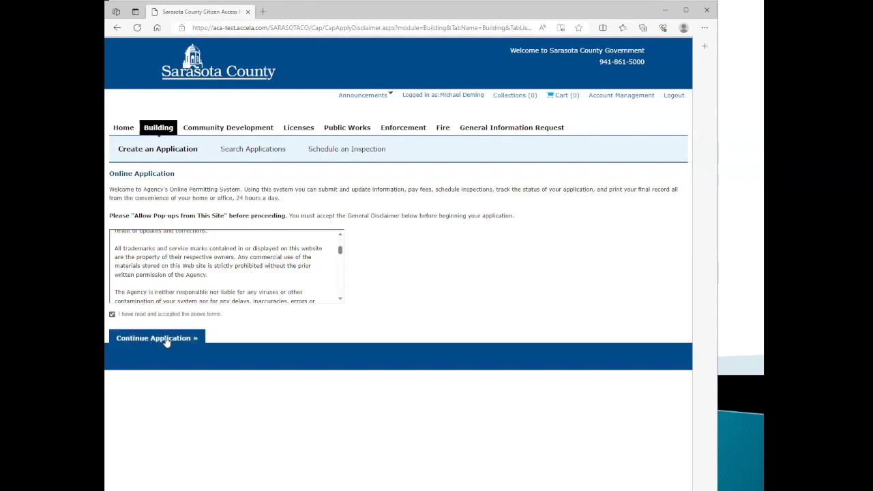
pyautogui.click(167, 339)
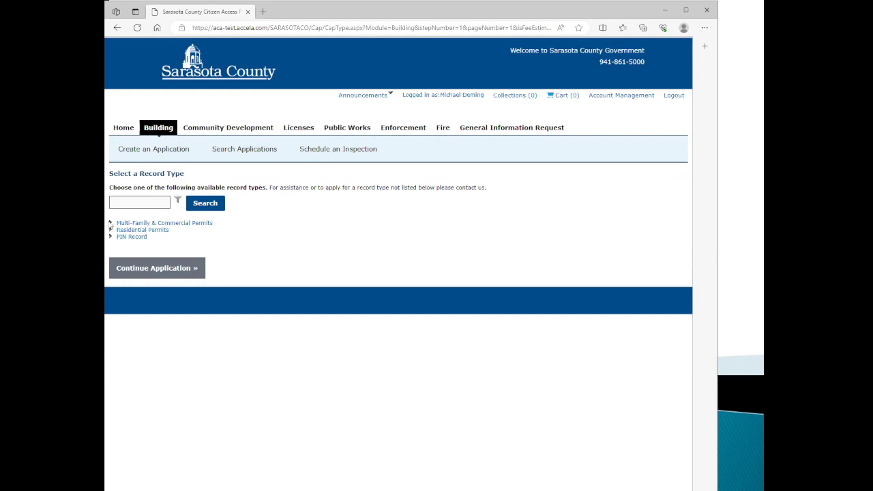
# Browse the permit categories and select Residential New Construction Permit under Residential Permits.
pyautogui.click(111, 223)
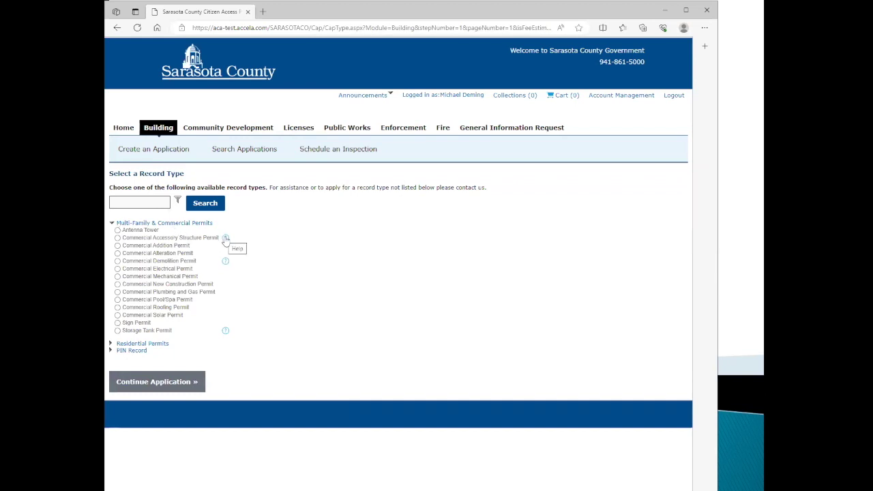
pyautogui.click(226, 264)
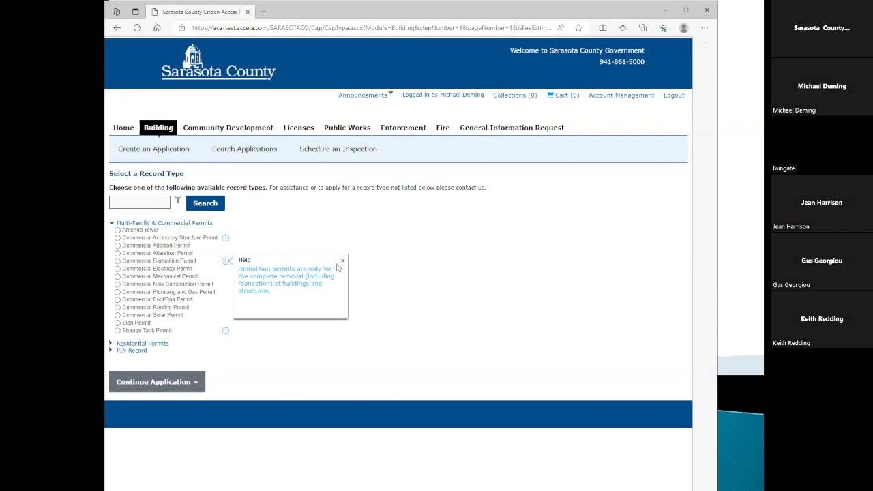
pyautogui.click(113, 225)
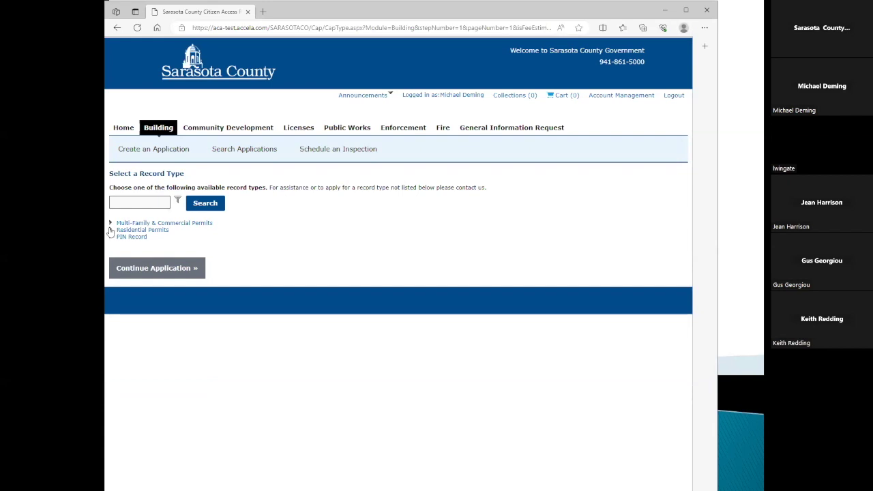
pyautogui.click(110, 231)
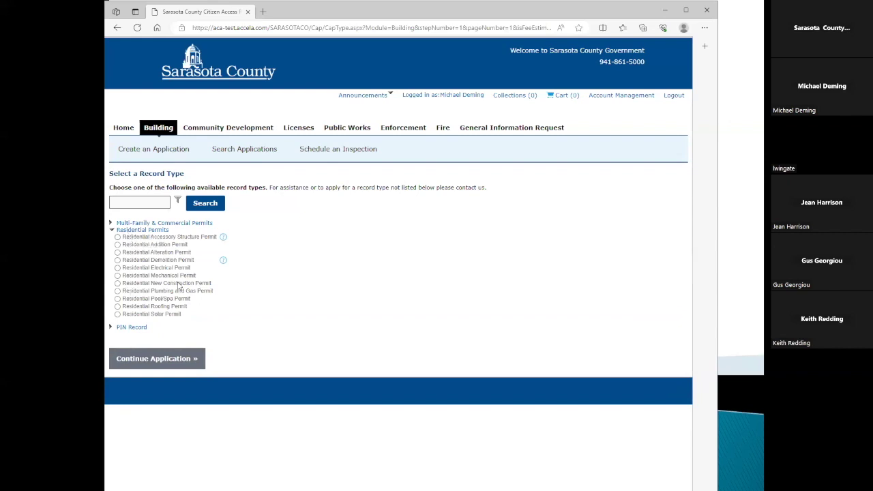
pyautogui.click(117, 283)
pyautogui.click(162, 360)
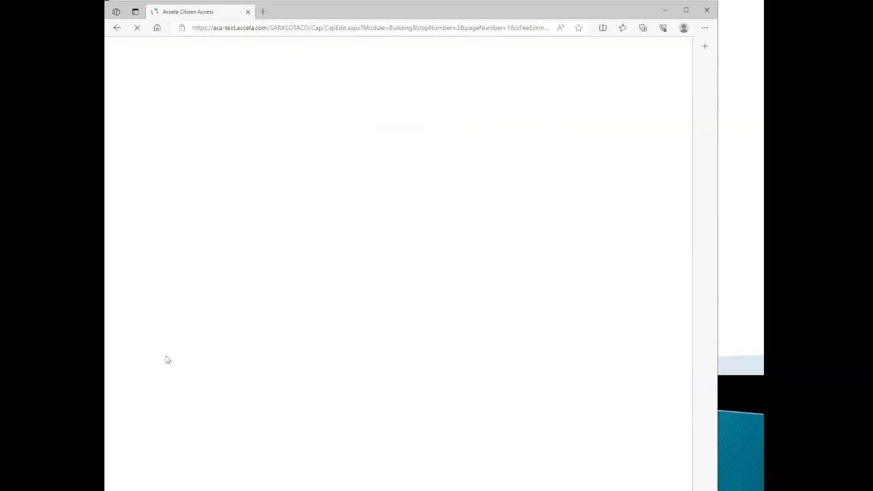
pyautogui.scroll(-1, 495, 297)
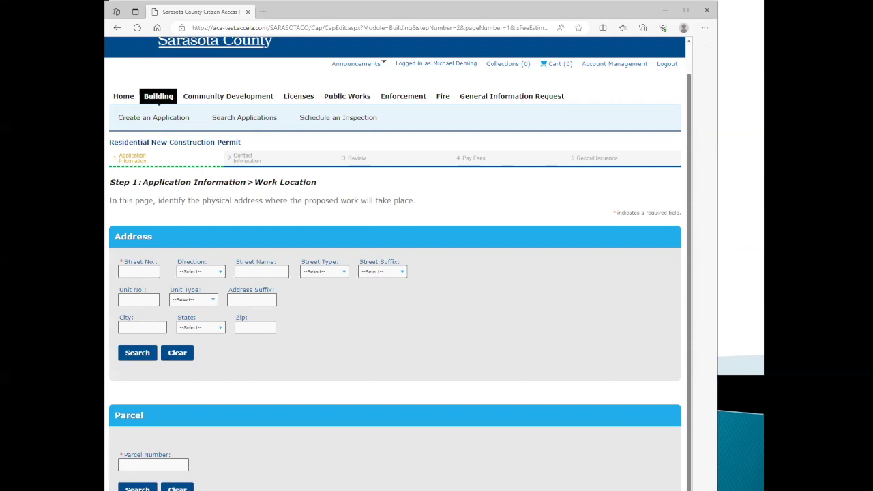
pyautogui.click(124, 464)
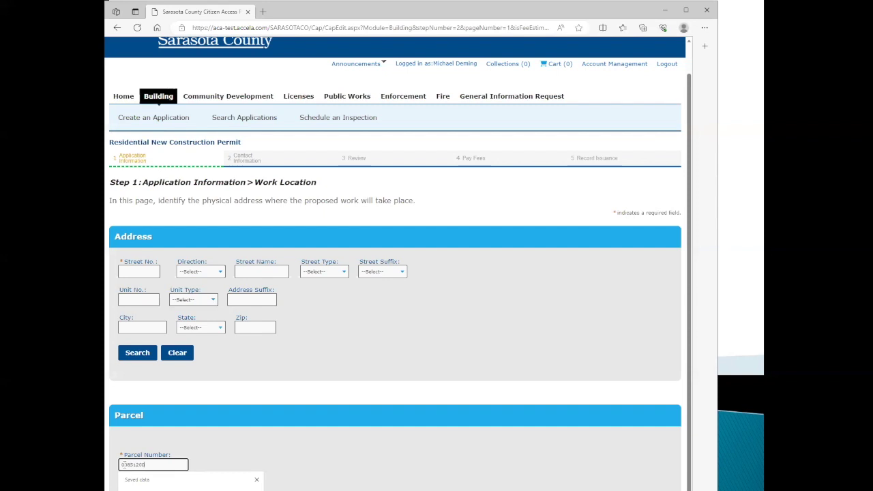
pyautogui.write('021')
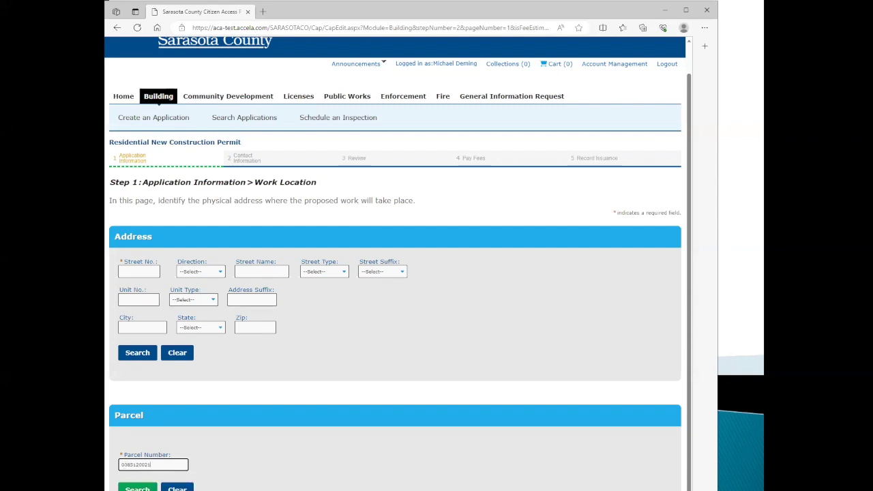
pyautogui.click(140, 489)
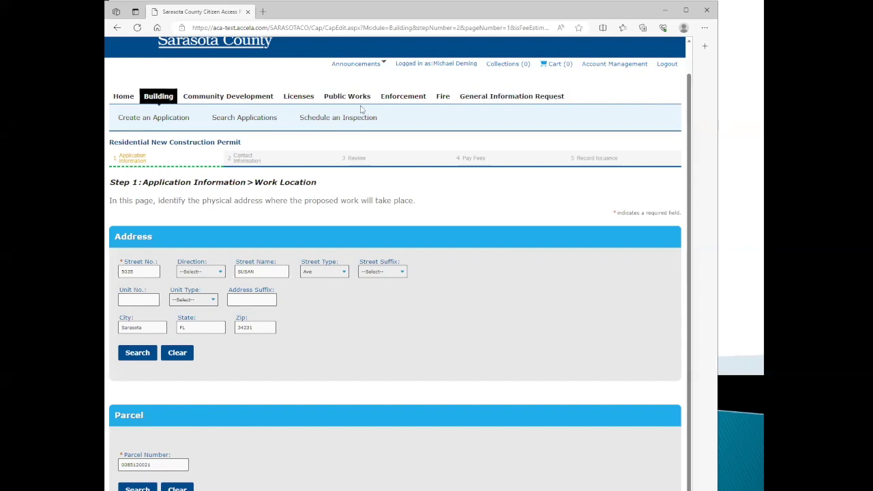
pyautogui.moveTo(361, 107); pyautogui.dragTo(306, 97)
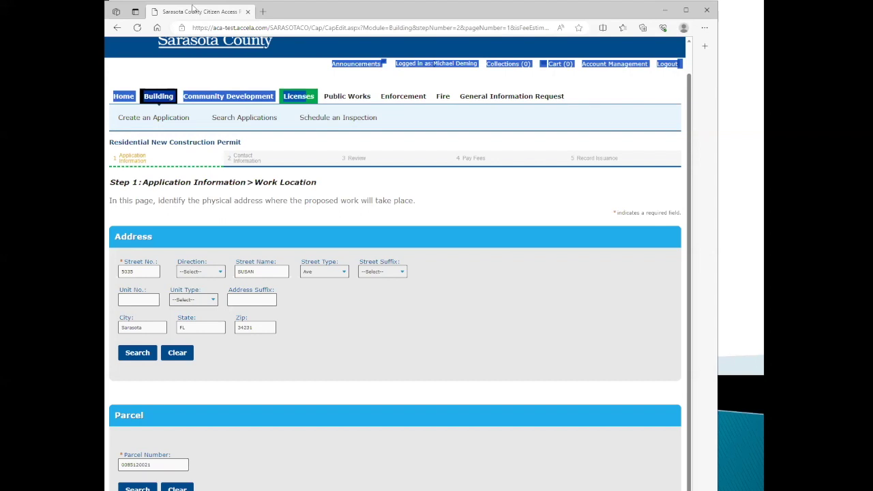
pyautogui.moveTo(196, 16); pyautogui.dragTo(191, 41)
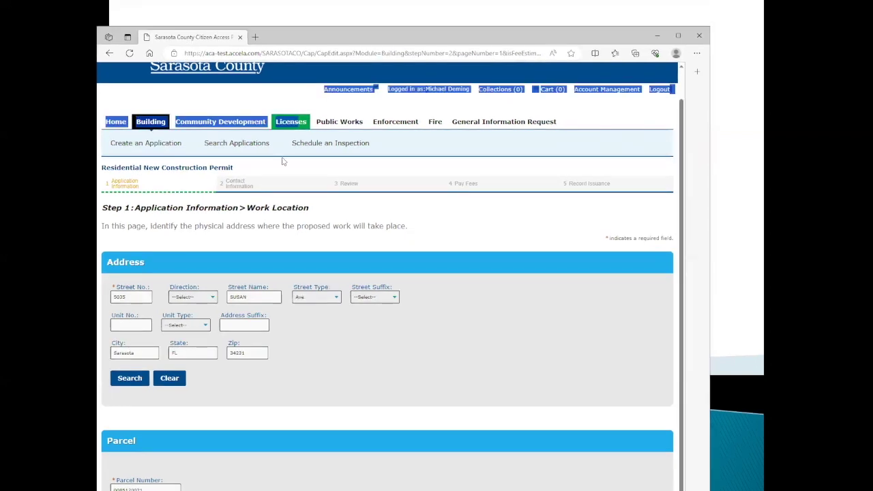
pyautogui.moveTo(302, 36); pyautogui.dragTo(302, 166)
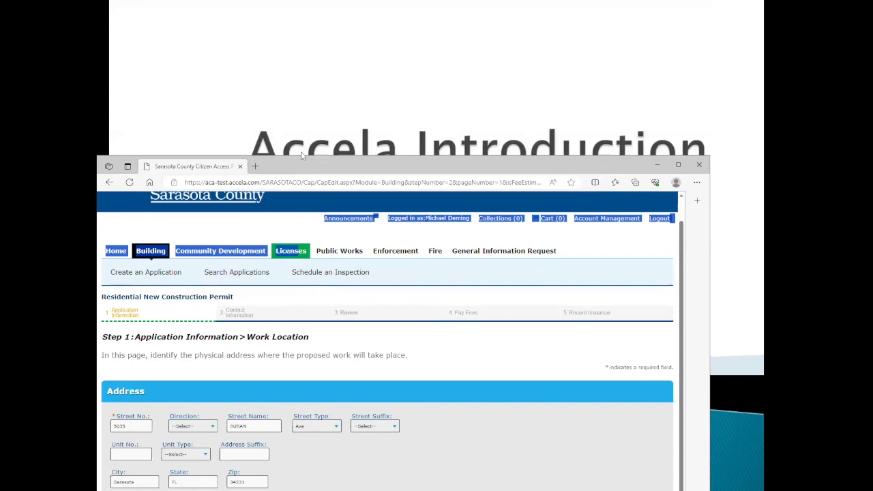
pyautogui.moveTo(303, 155); pyautogui.dragTo(324, 6)
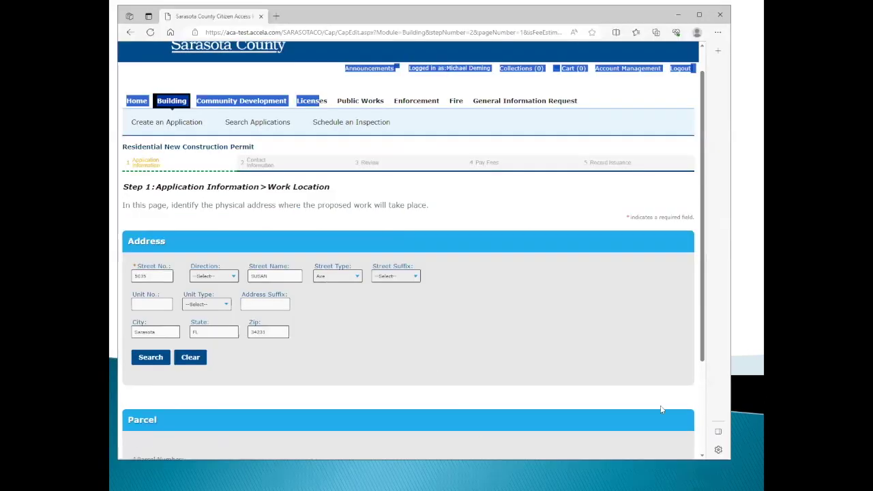
pyautogui.moveTo(701, 329); pyautogui.dragTo(704, 415)
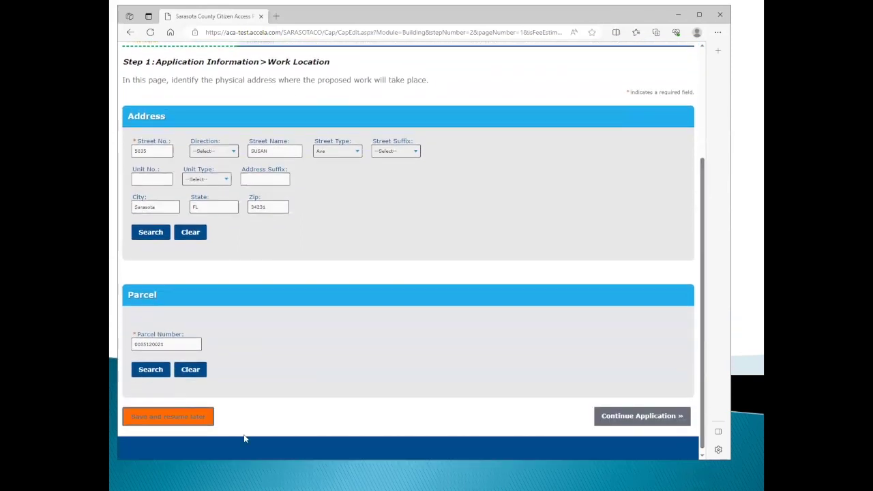
pyautogui.click(627, 415)
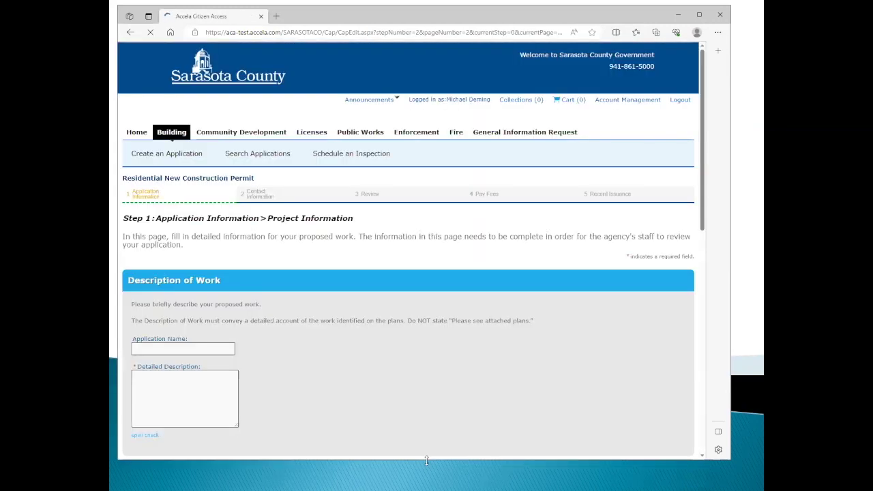
# Enter application name 'Smith House' and description 'Construction of new single family homes'.
pyautogui.scroll(-2, 253, 219)
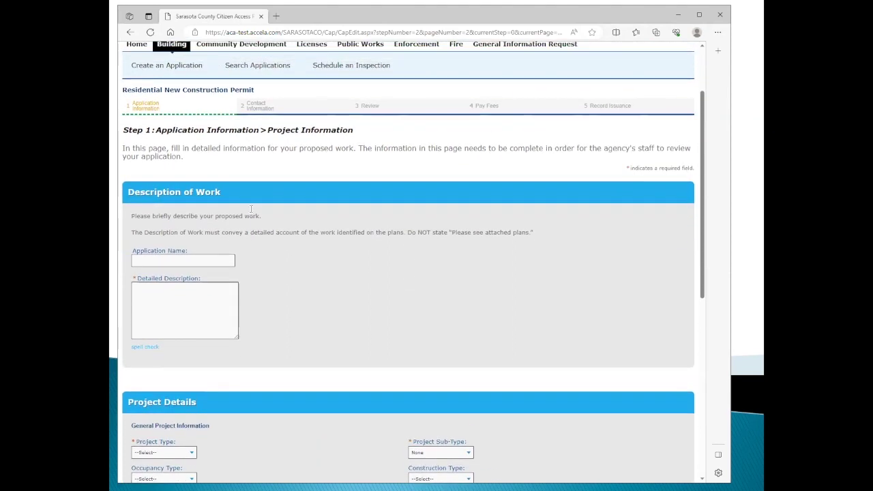
pyautogui.click(148, 260)
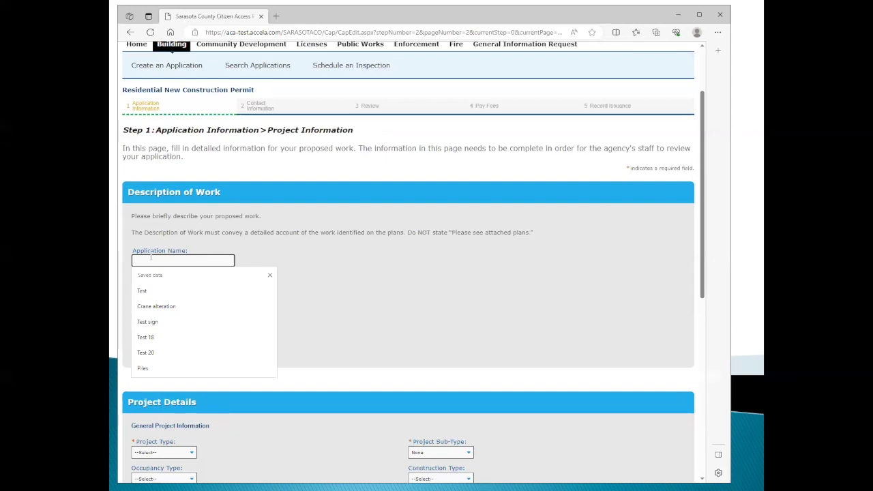
pyautogui.write('Smith House')
pyautogui.press('Tab')
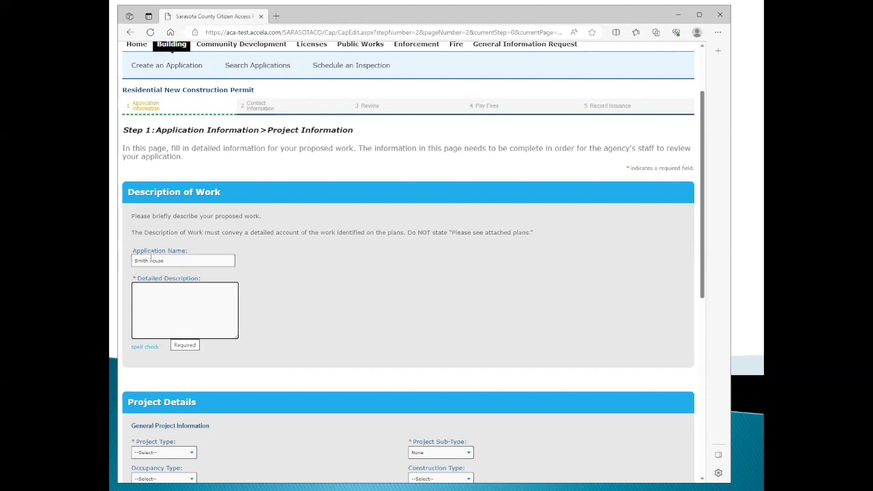
pyautogui.write('Construction of new')
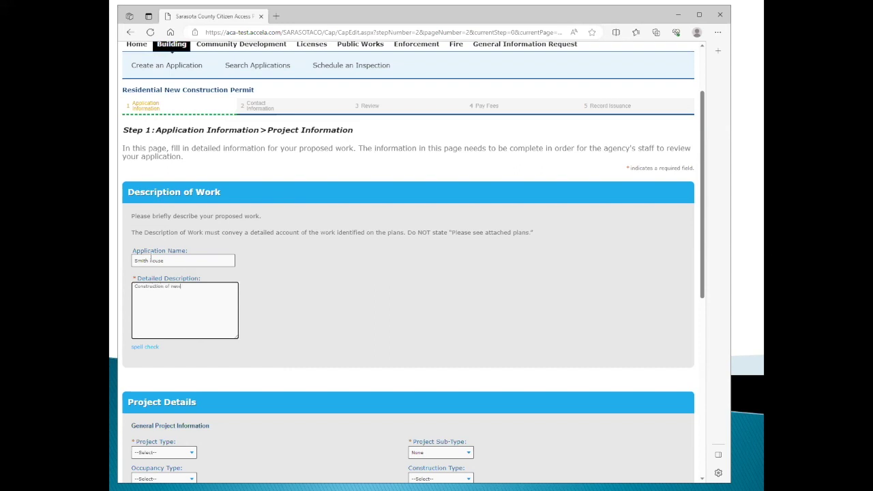
pyautogui.write(' single family homes')
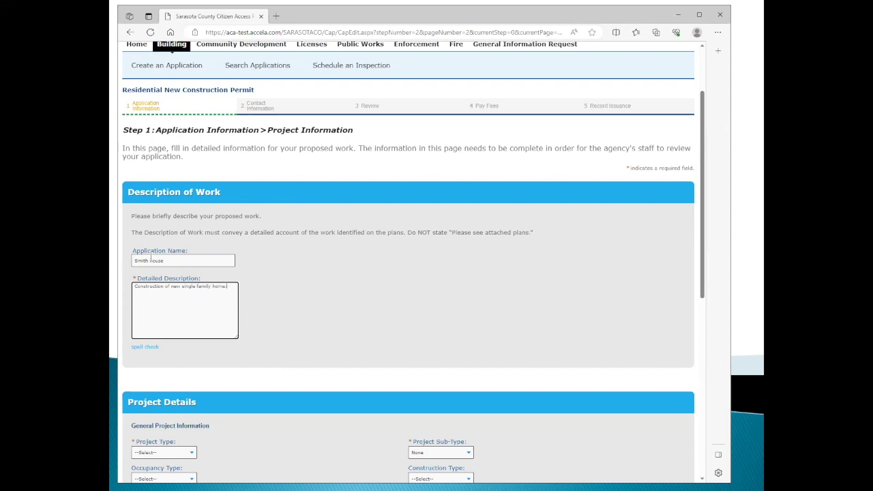
pyautogui.press('Tab')
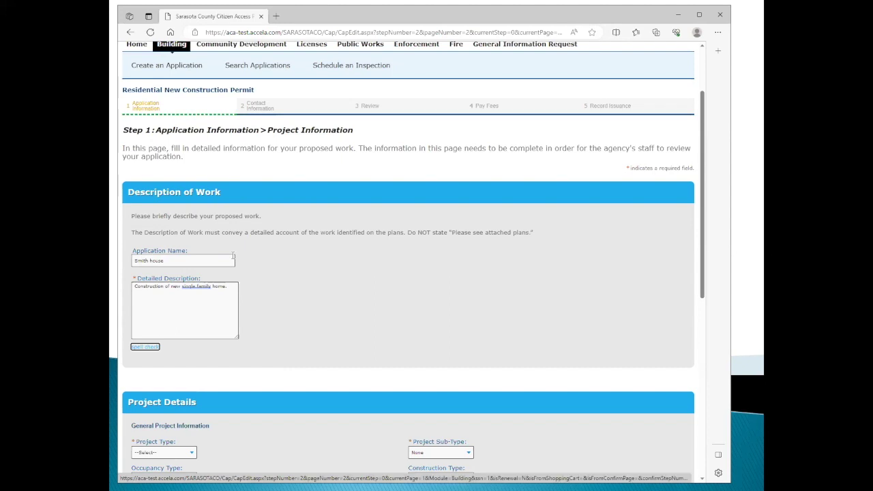
pyautogui.scroll(-3, 233, 255)
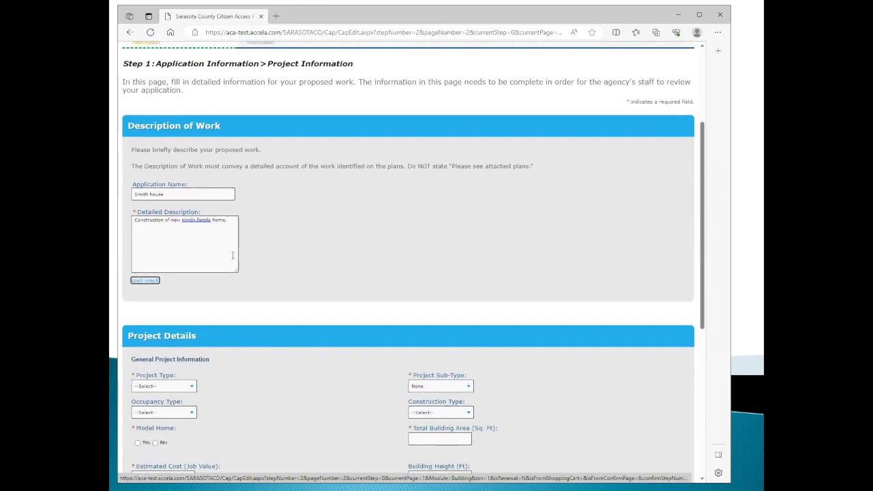
# Set Project Type to Single Family and Sub-Type to None, and answer No to Model Home.
pyautogui.scroll(-5, 233, 256)
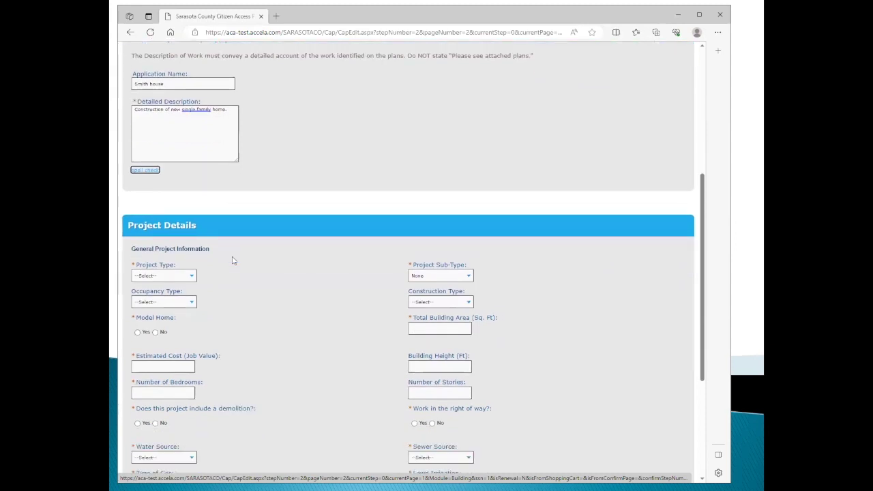
pyautogui.scroll(-2, 232, 260)
pyautogui.scroll(-5, 233, 260)
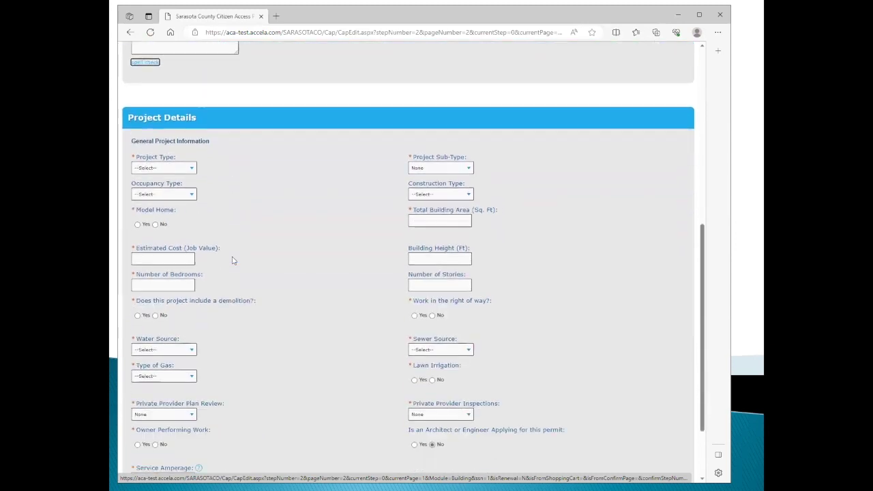
pyautogui.scroll(-1, 233, 260)
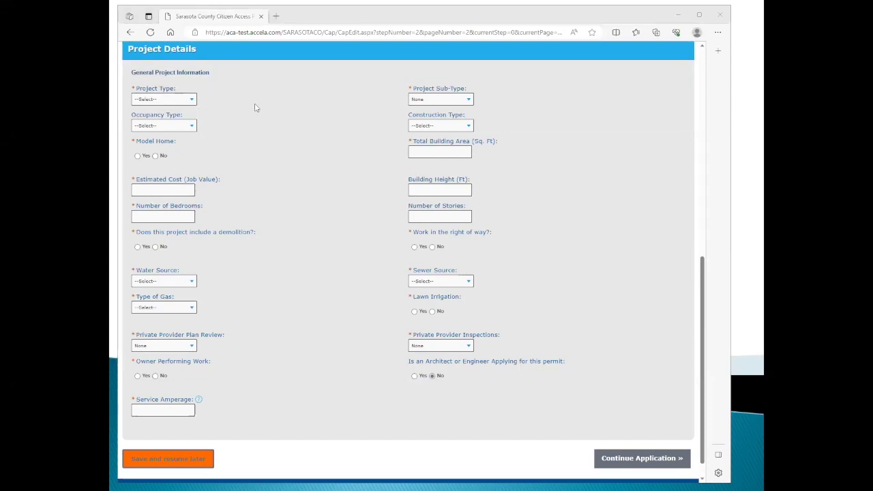
pyautogui.click(193, 100)
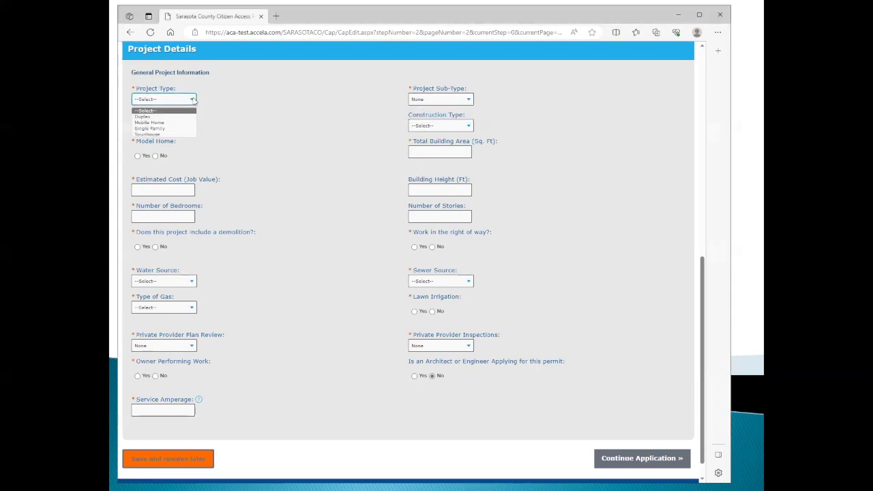
pyautogui.click(164, 128)
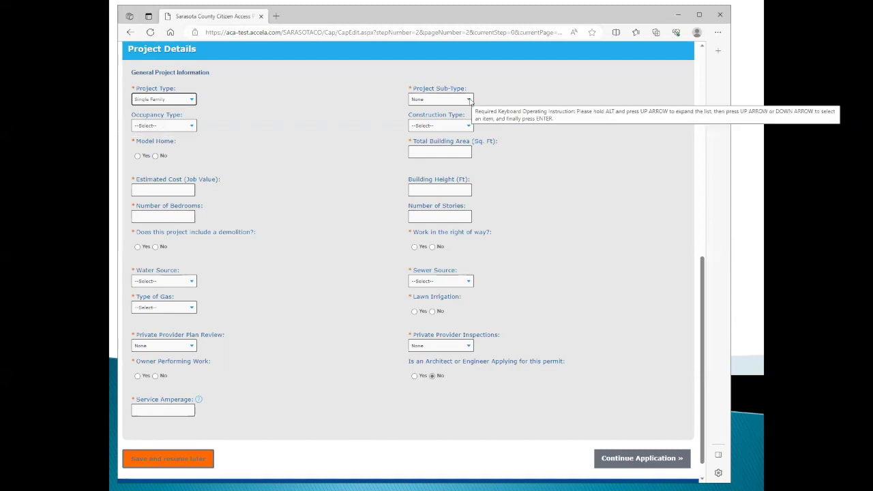
pyautogui.click(469, 99)
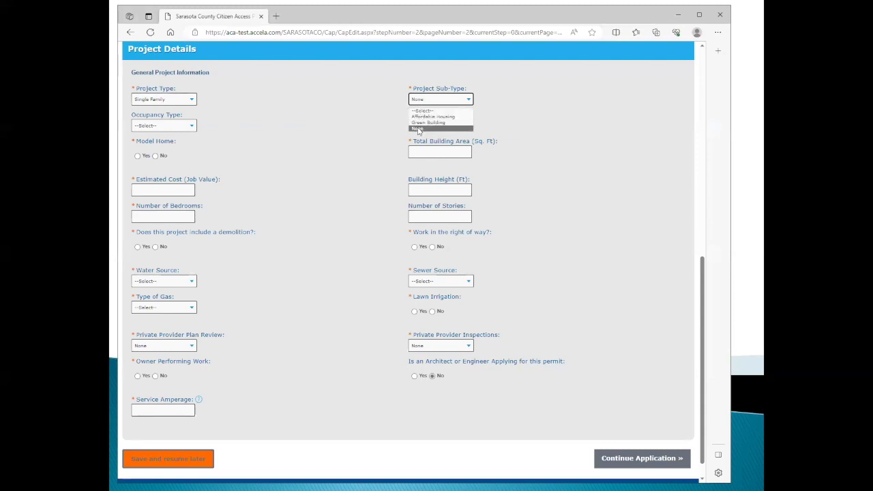
pyautogui.click(418, 129)
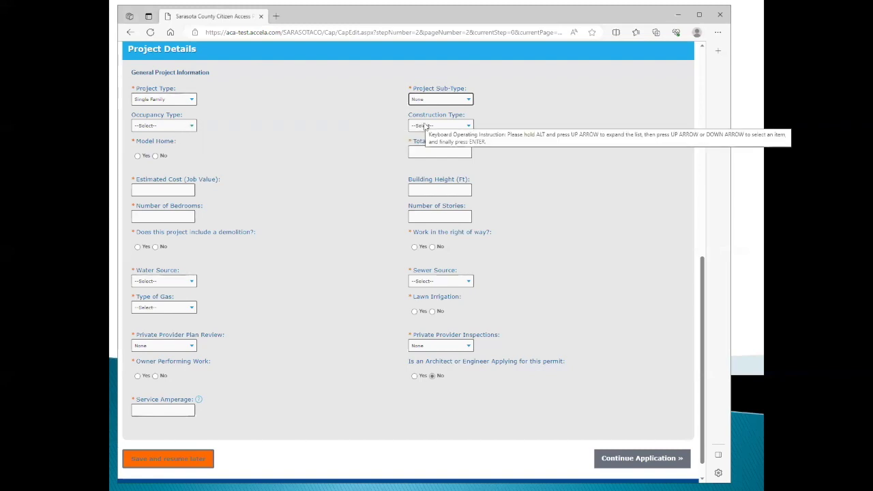
pyautogui.click(159, 157)
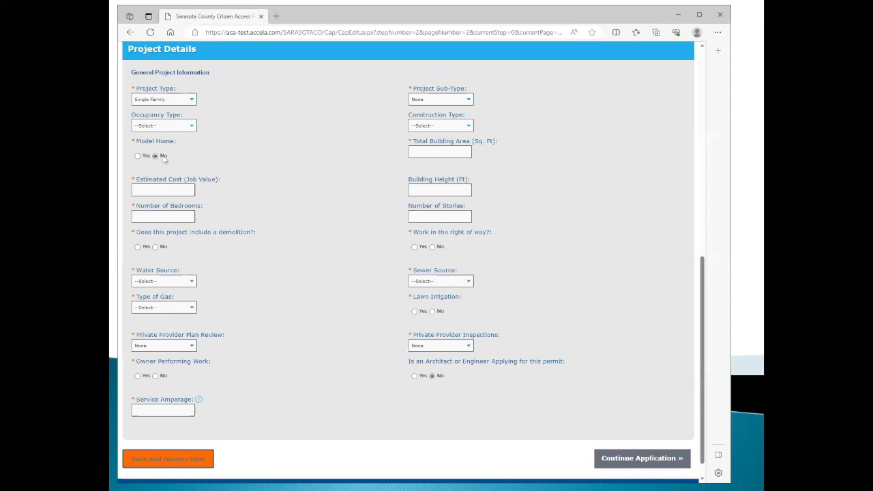
# Enter a total building area of 3000 sq ft and an estimated cost of 450000.
pyautogui.click(437, 150)
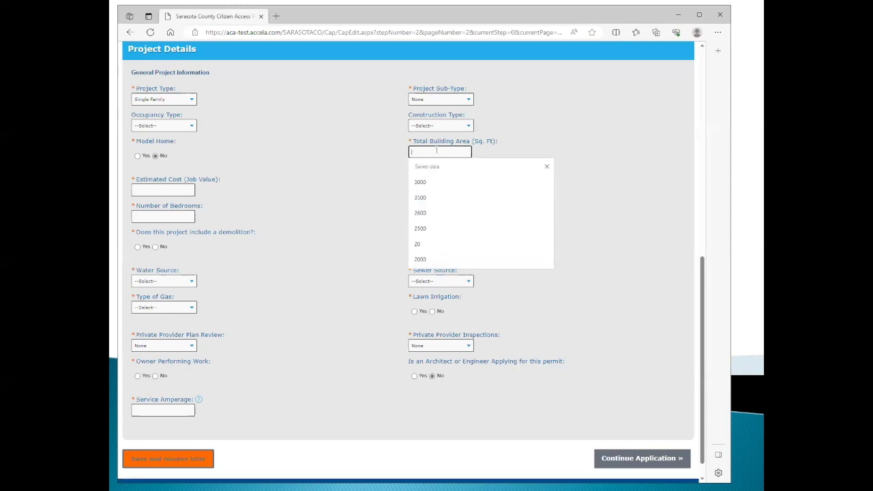
pyautogui.write('3000')
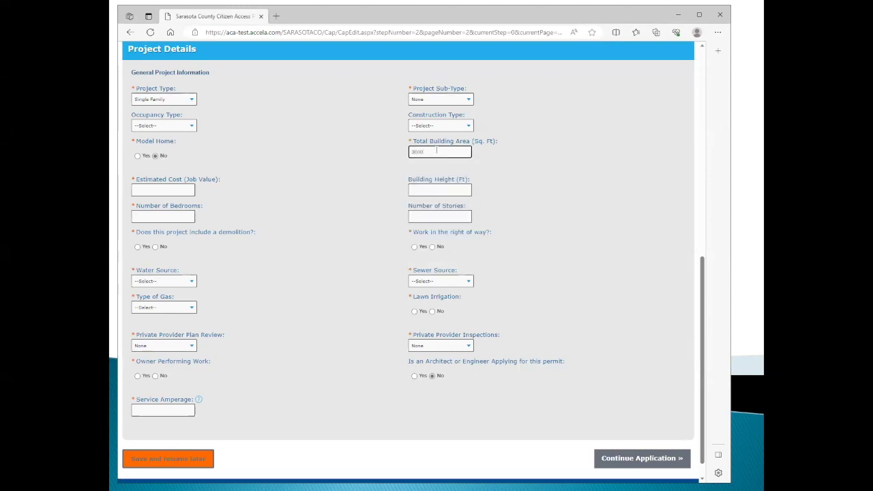
pyautogui.press('Tab')
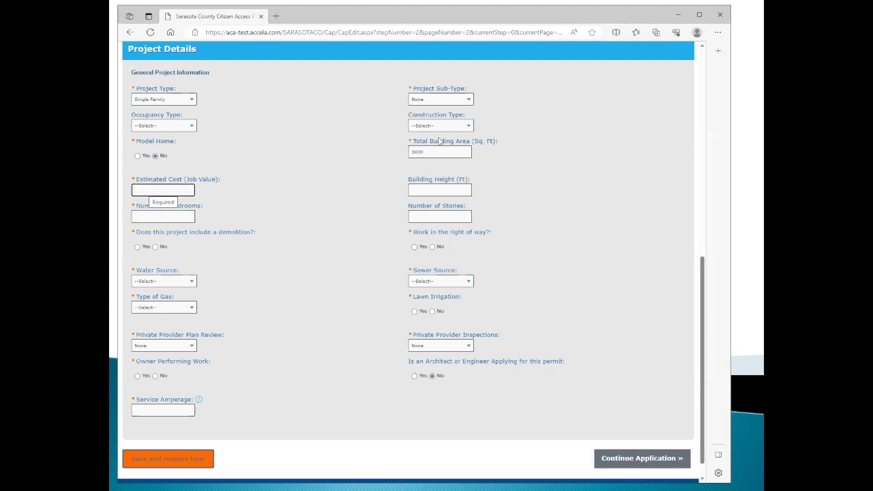
pyautogui.click(141, 189)
pyautogui.write('450000')
pyautogui.press('Tab')
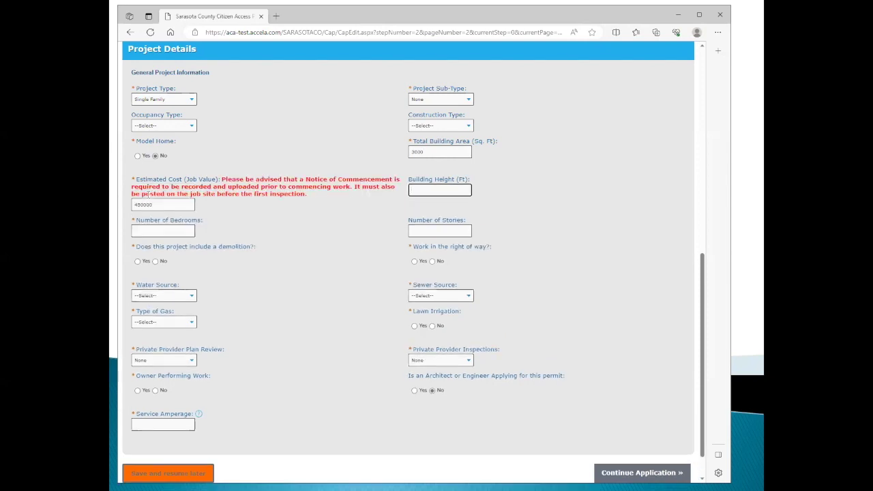
# Record 3 bedrooms and 1 story, and answer No to demolition and right-of-way work.
pyautogui.click(146, 231)
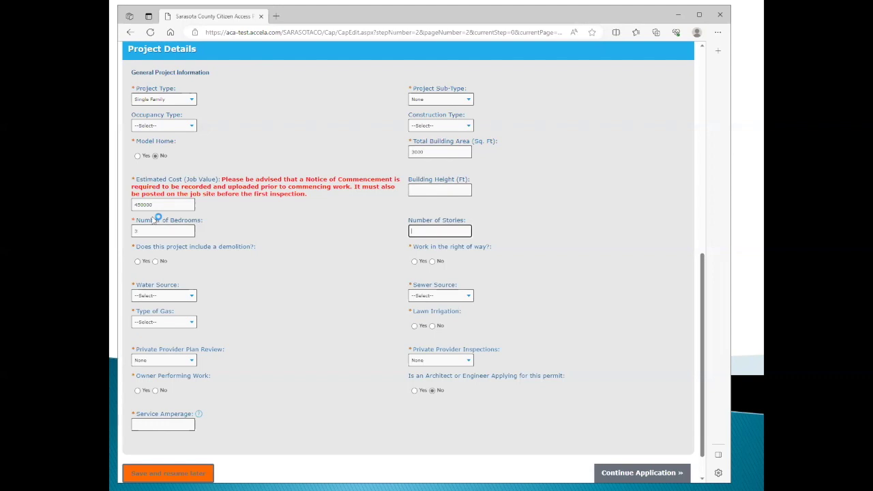
pyautogui.press('Tab')
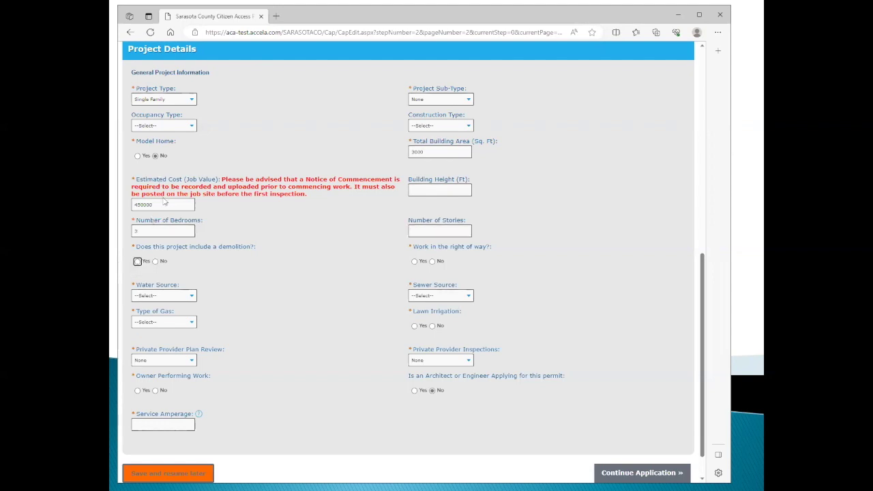
pyautogui.click(423, 232)
pyautogui.write('1')
pyautogui.press('Tab')
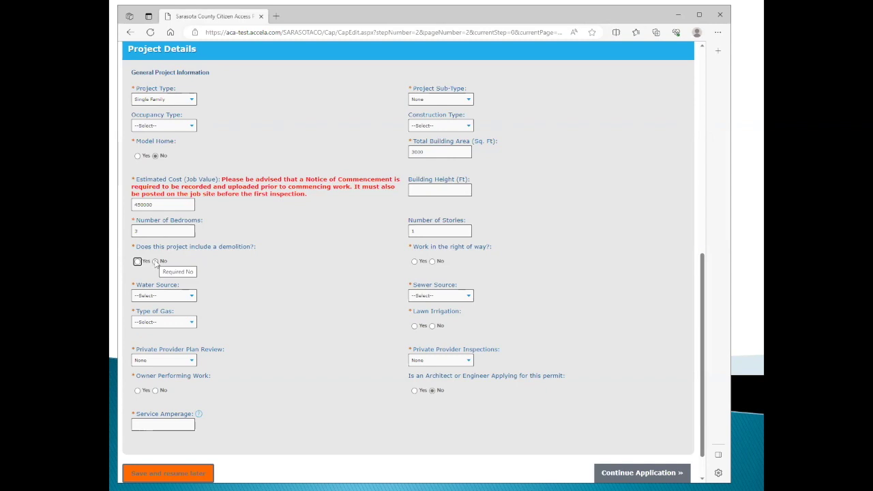
pyautogui.click(156, 262)
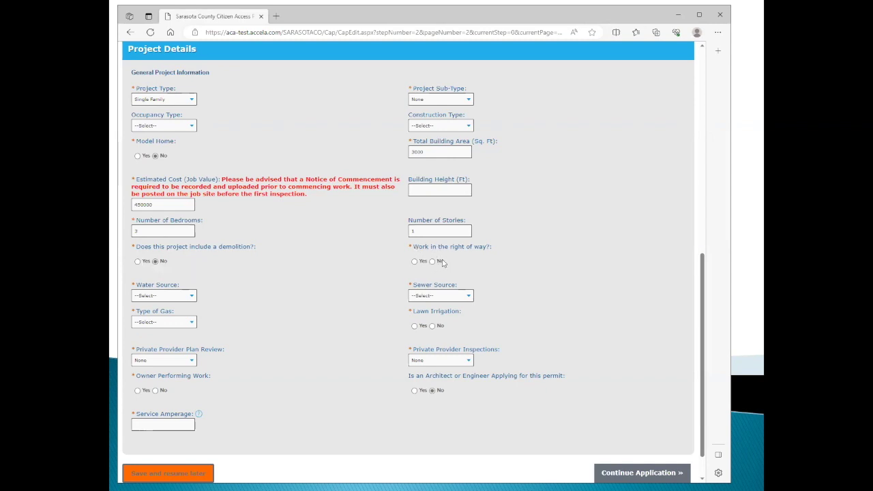
pyautogui.click(432, 262)
# Set water and sewer to County, gas to Not Applicable, and lawn irrigation to No.
pyautogui.click(192, 296)
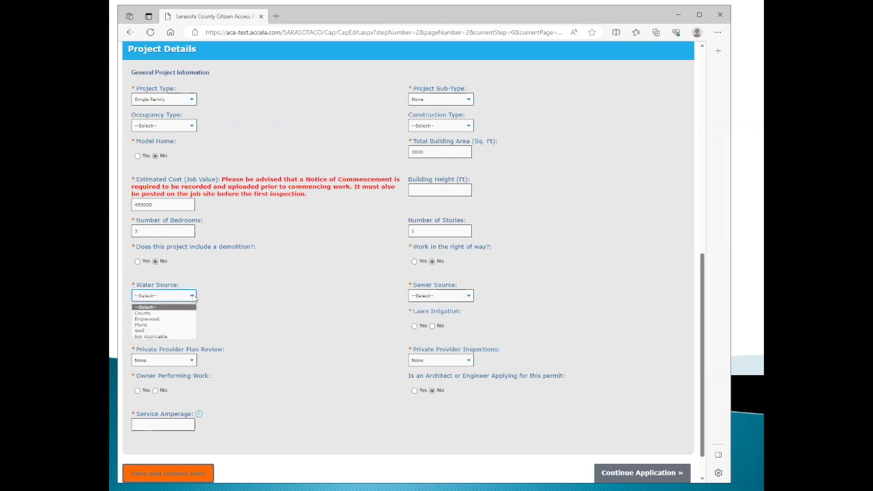
pyautogui.click(145, 313)
pyautogui.click(468, 297)
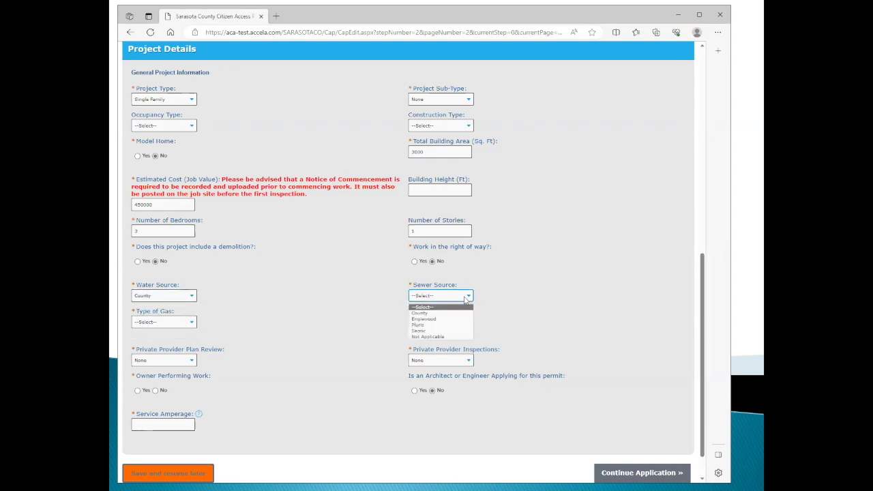
pyautogui.click(434, 314)
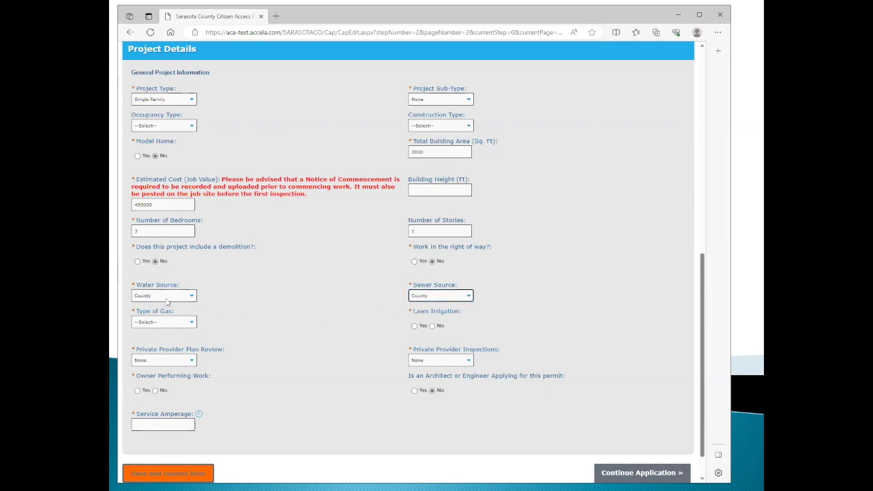
pyautogui.click(193, 323)
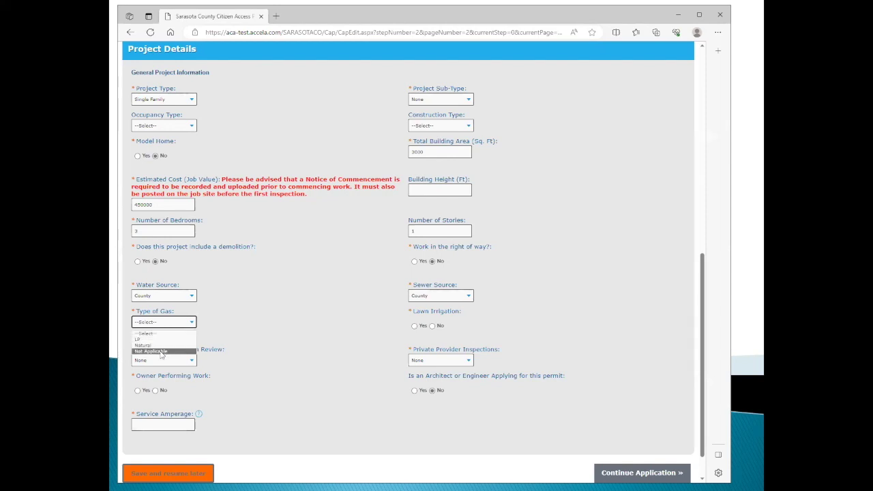
pyautogui.click(161, 352)
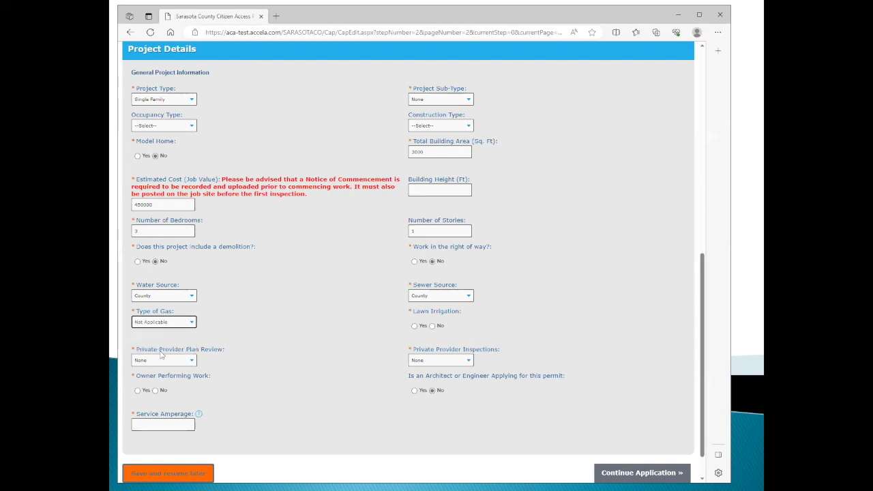
pyautogui.click(433, 326)
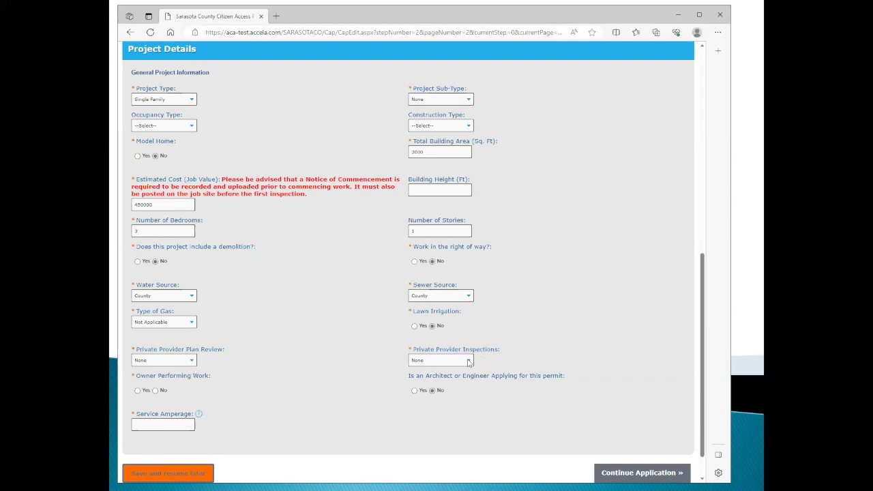
# Keep private inspection provider None, owner not performing work, 200 service amperage, and continue.
pyautogui.click(469, 361)
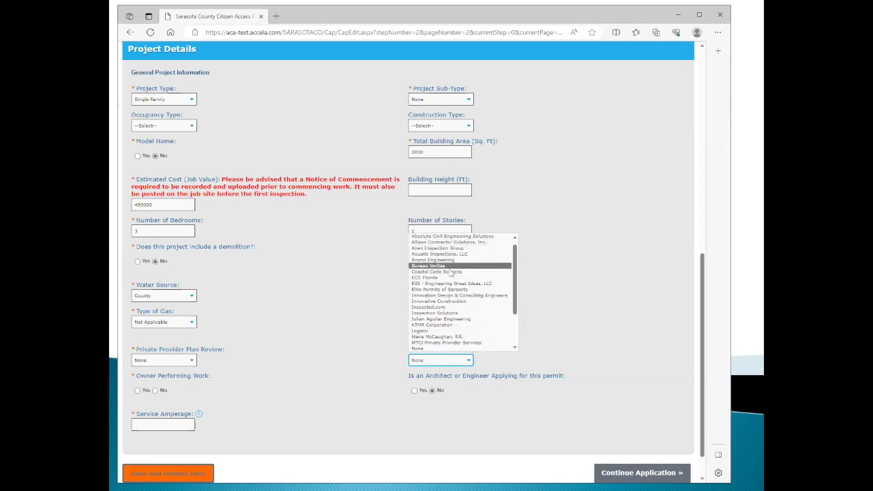
pyautogui.click(417, 350)
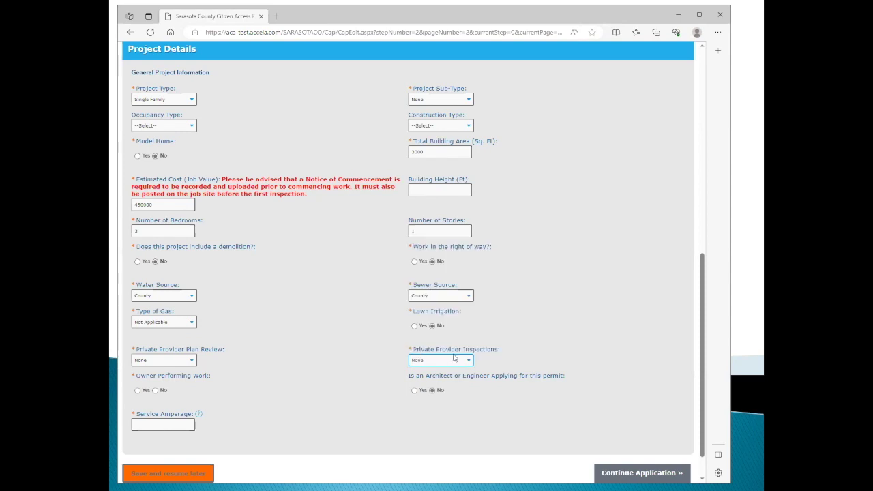
pyautogui.click(155, 390)
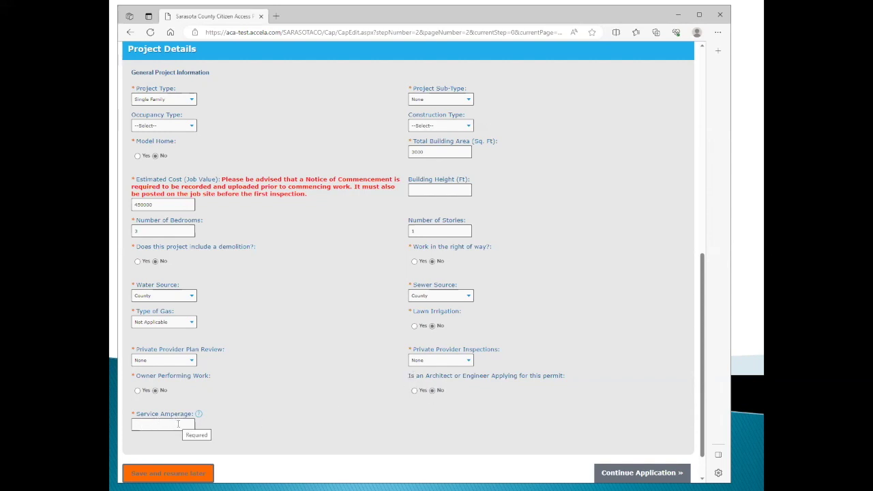
pyautogui.click(189, 424)
pyautogui.write('200')
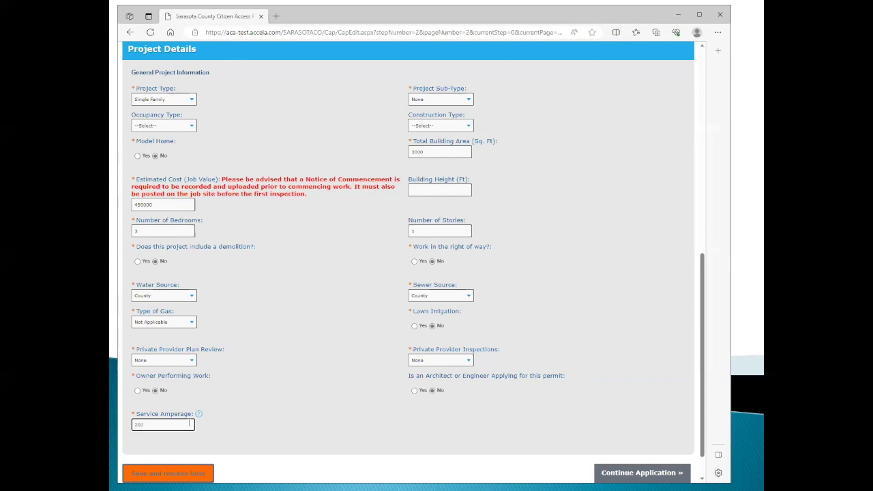
pyautogui.press('Tab')
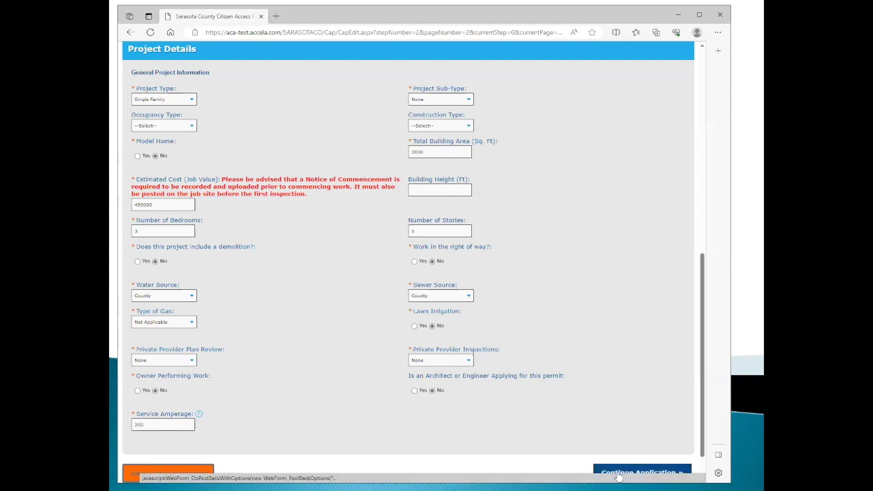
pyautogui.click(620, 471)
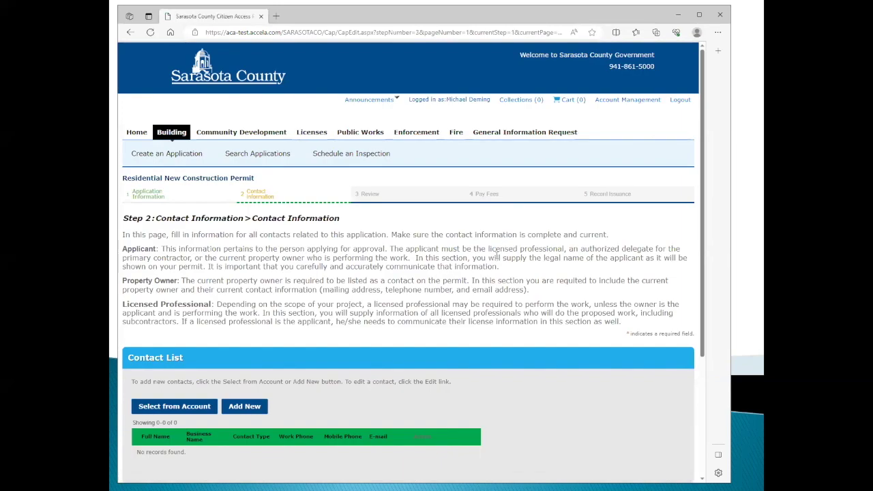
# Add the account's saved contact to the application as the Applicant.
pyautogui.scroll(-3, 502, 247)
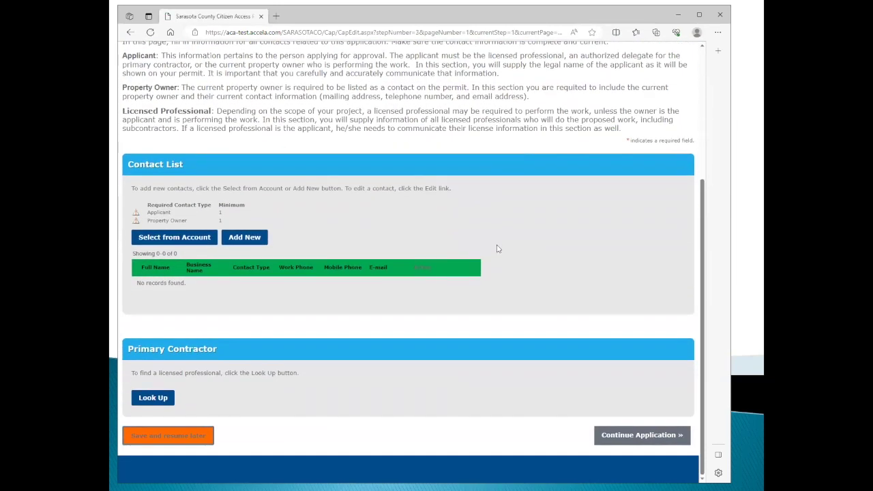
pyautogui.scroll(1, 485, 265)
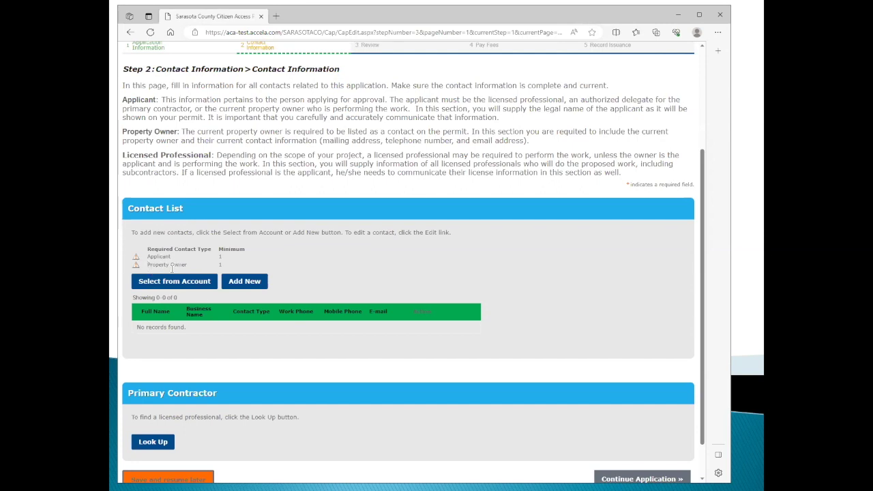
pyautogui.click(168, 282)
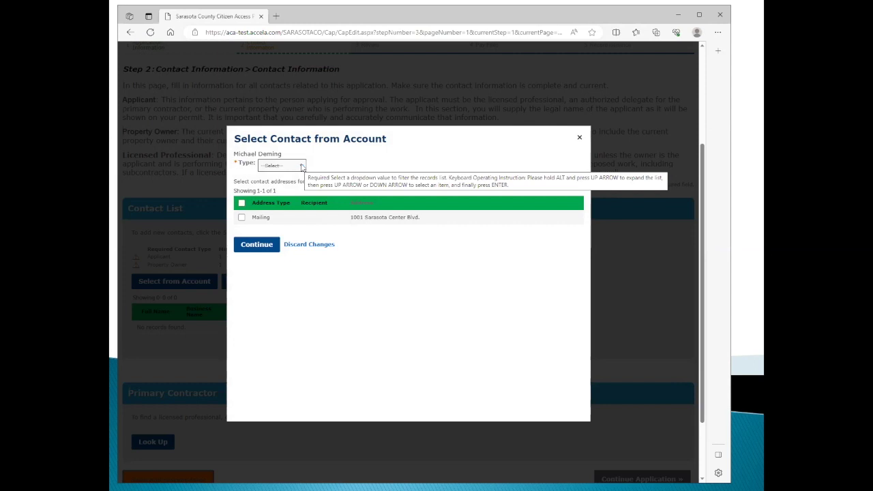
pyautogui.click(302, 168)
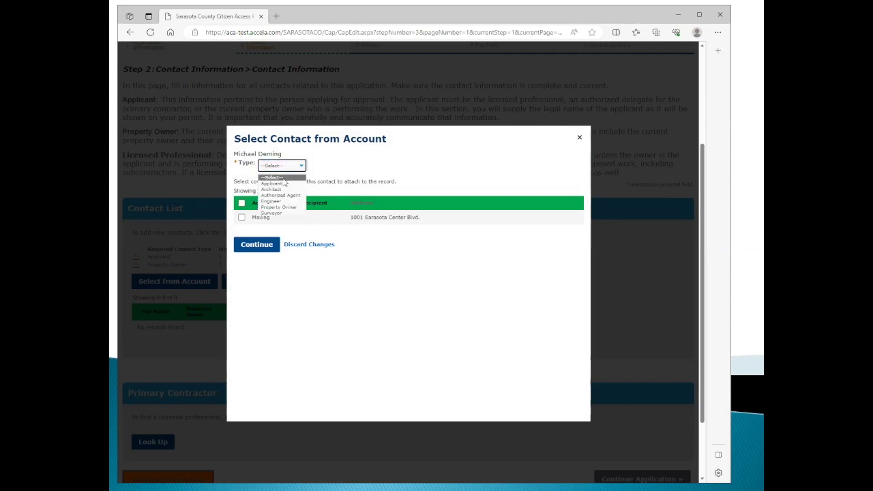
pyautogui.click(280, 185)
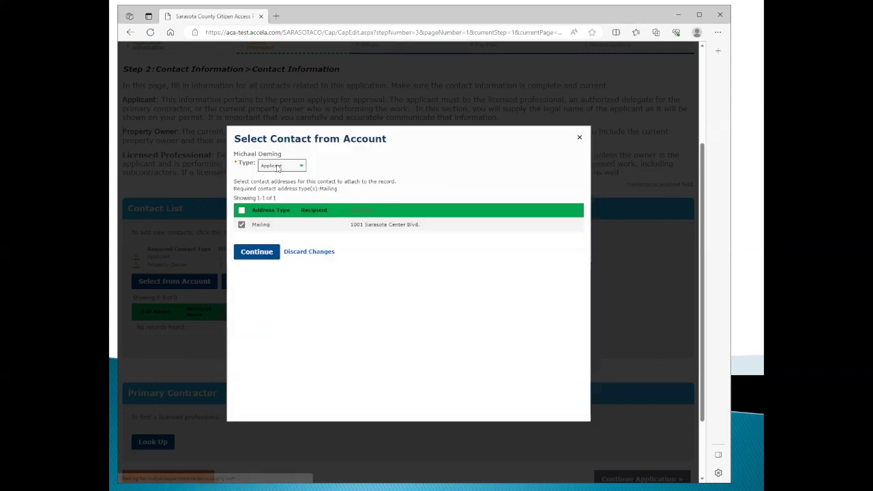
pyautogui.click(260, 252)
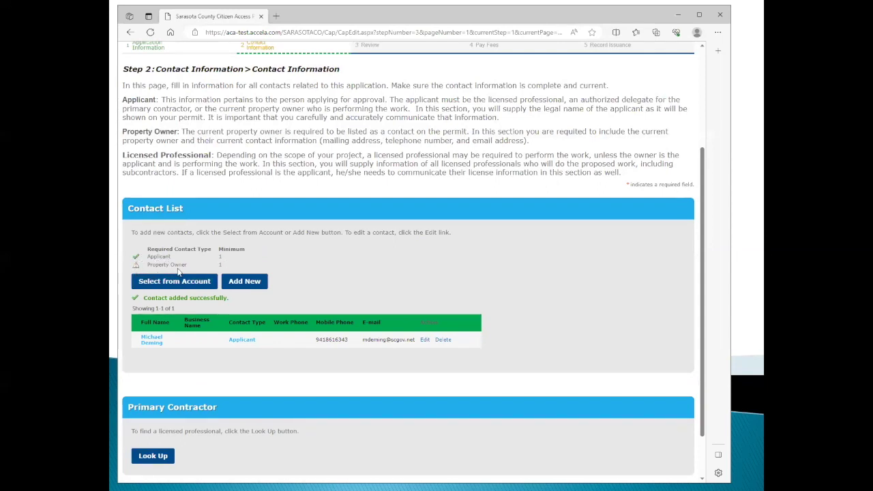
# Start a new contact of type Property Owner.
pyautogui.click(250, 283)
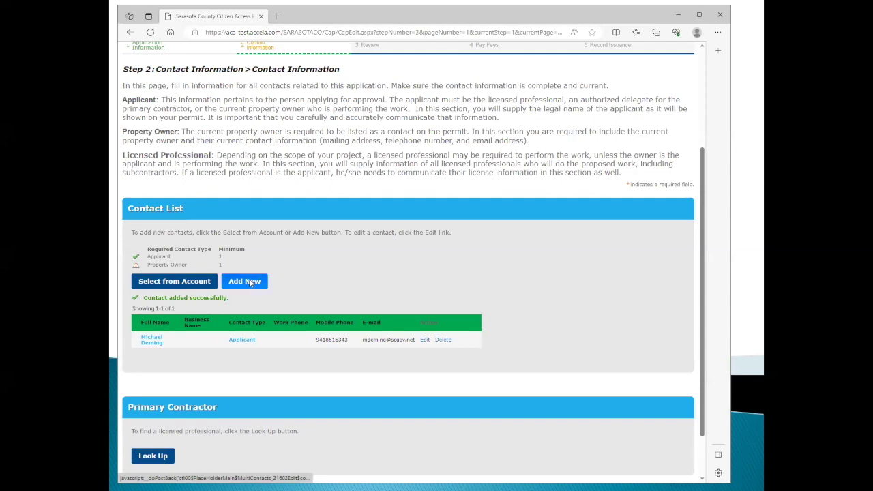
pyautogui.click(465, 271)
pyautogui.click(341, 320)
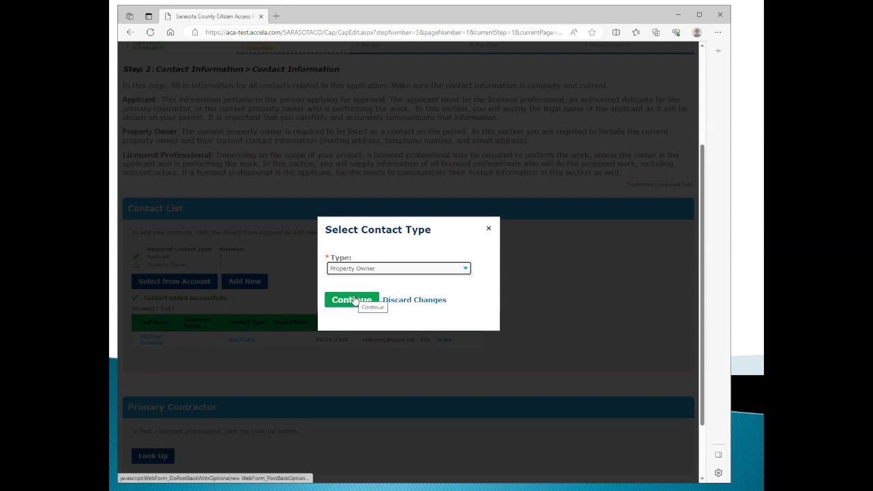
pyautogui.click(353, 300)
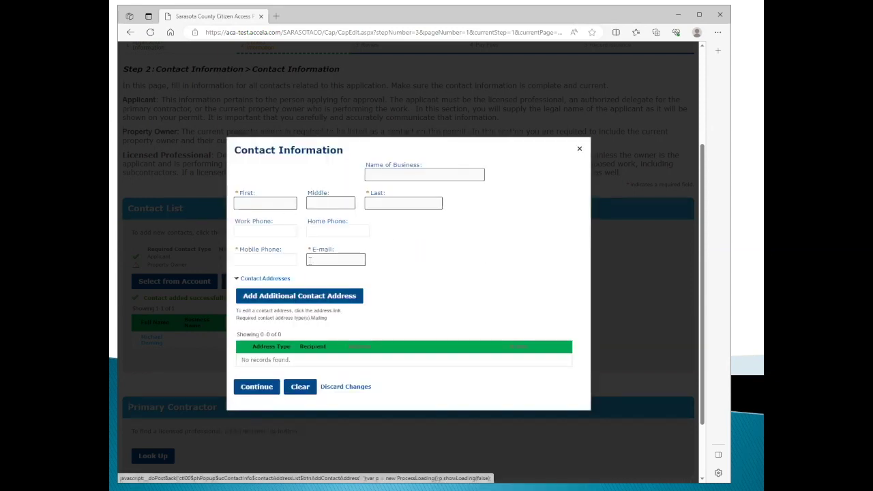
# Fill in the owner's first and last name, mobile phone and e-mail, then add a mailing address.
pyautogui.click(254, 202)
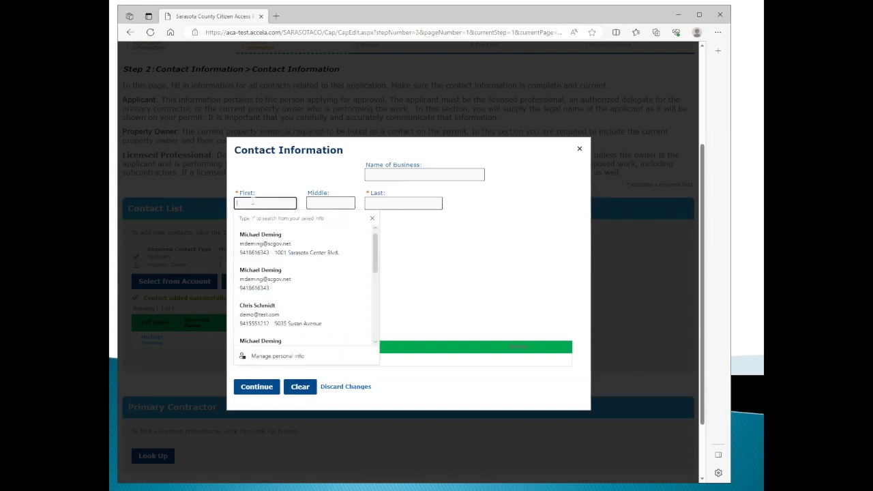
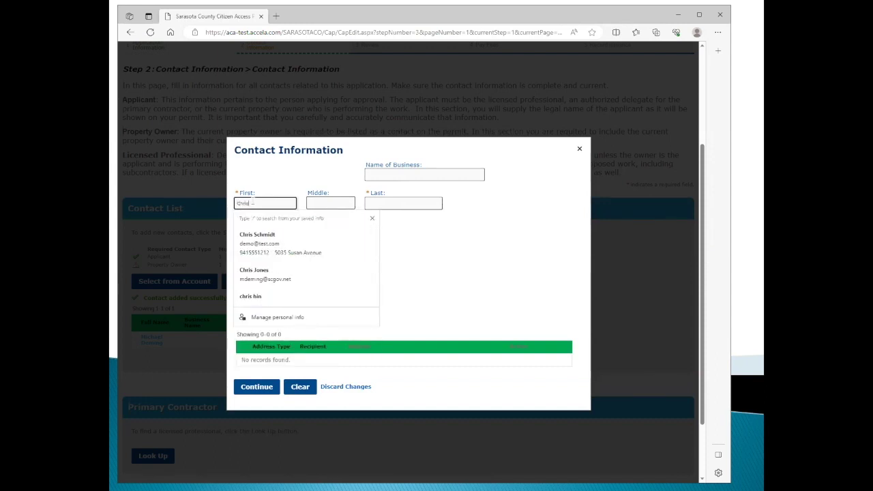
pyautogui.press('Tab')
pyautogui.press('Tab')
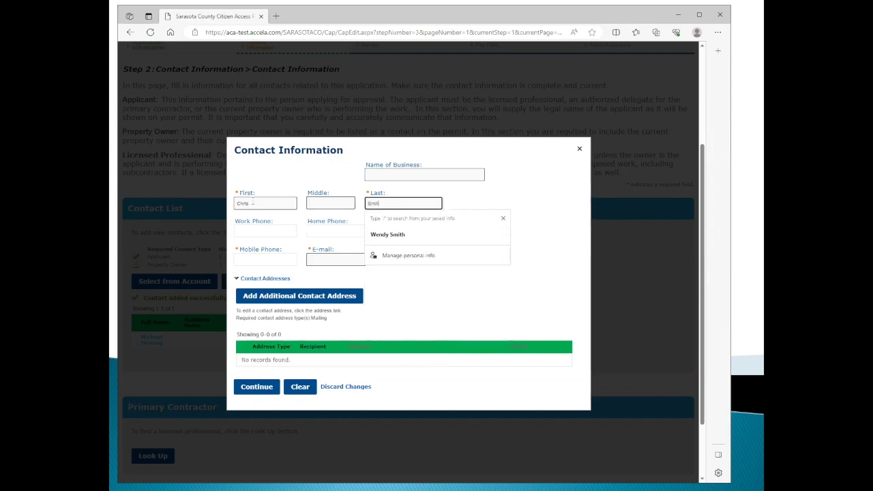
pyautogui.press('Tab')
pyautogui.press('Tab')
pyautogui.press('Tab')
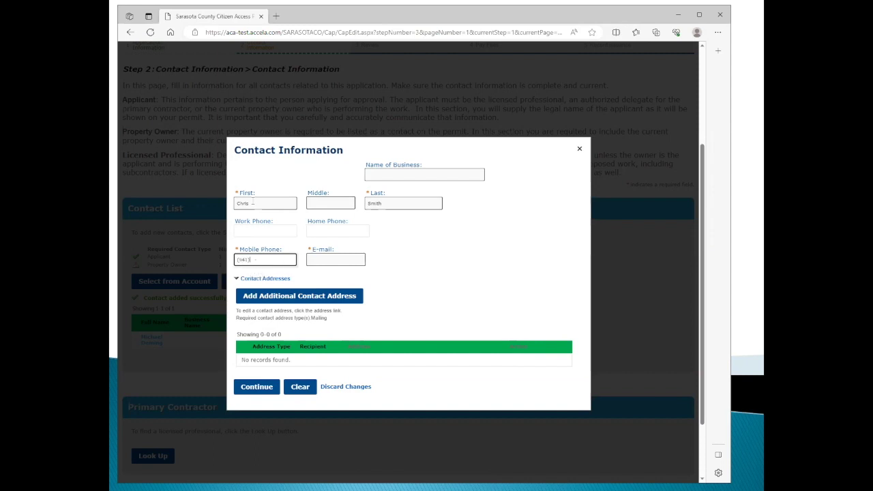
pyautogui.press('Tab')
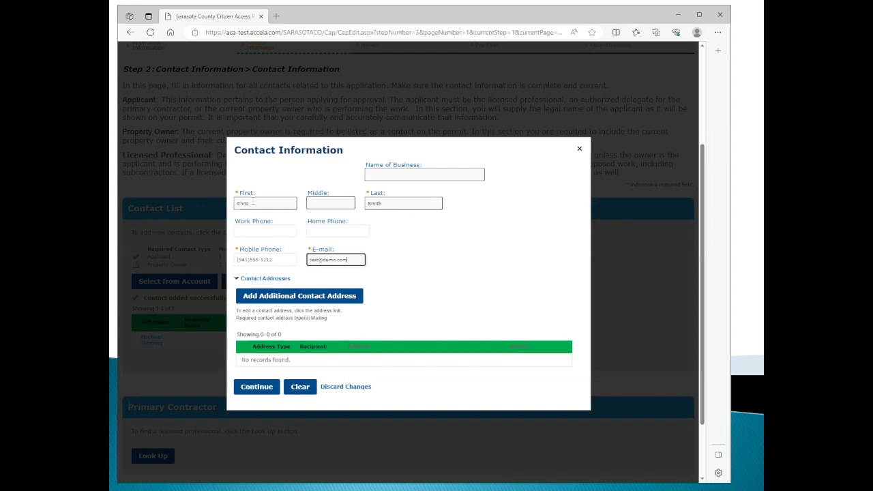
pyautogui.press('Tab')
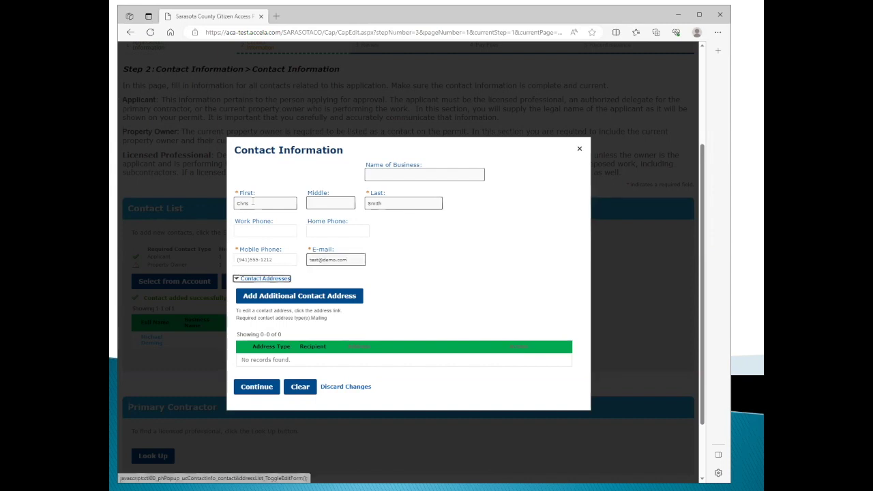
pyautogui.click(314, 298)
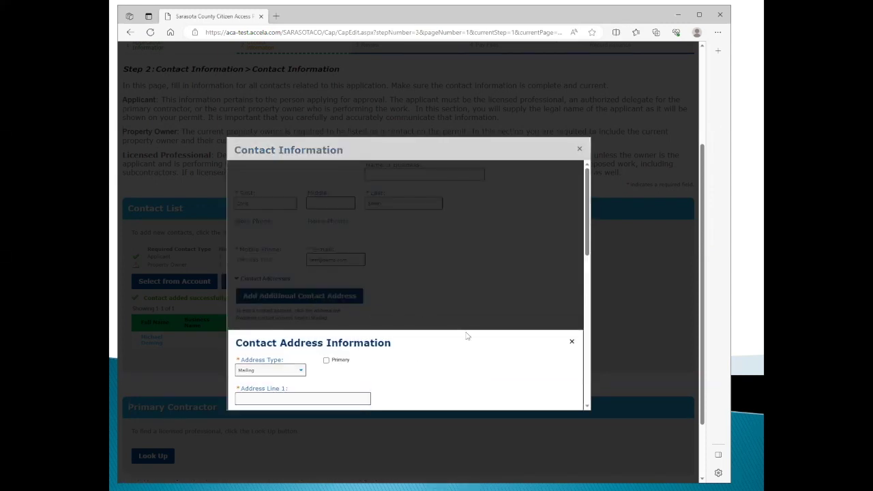
# Fill the owner's mailing address from the saved suggestion and save it.
pyautogui.scroll(-2, 471, 329)
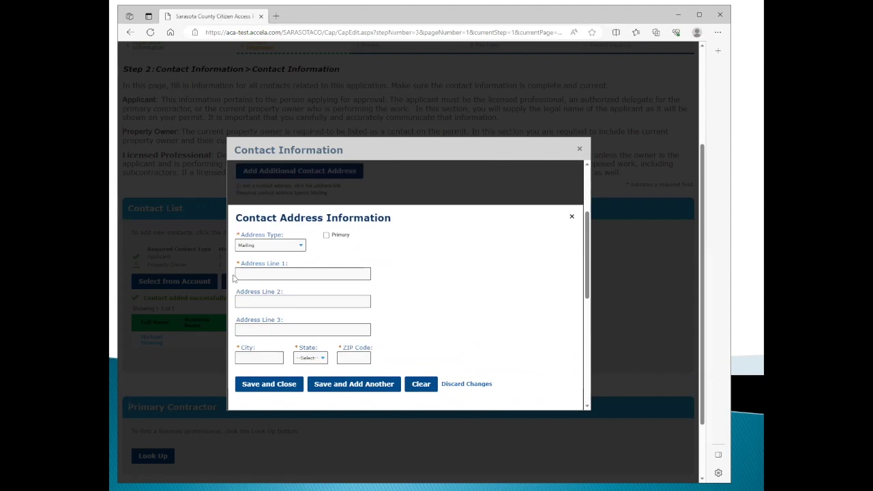
pyautogui.click(239, 273)
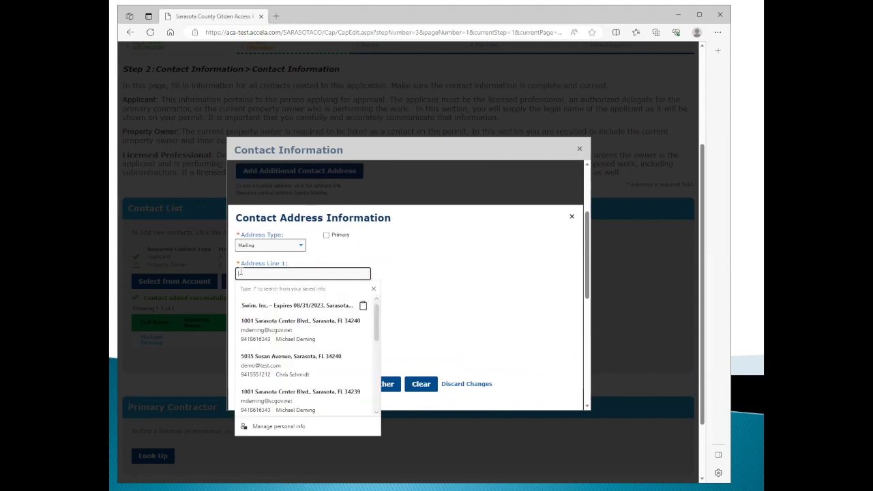
pyautogui.click(266, 322)
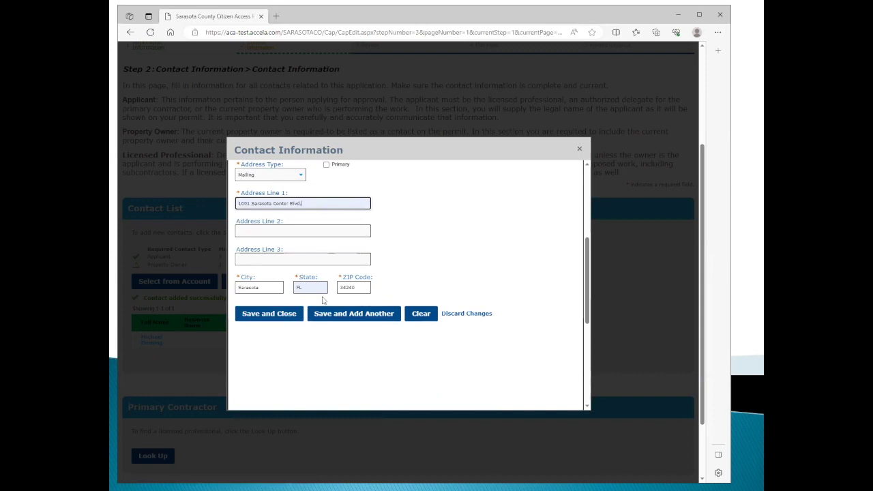
pyautogui.click(276, 315)
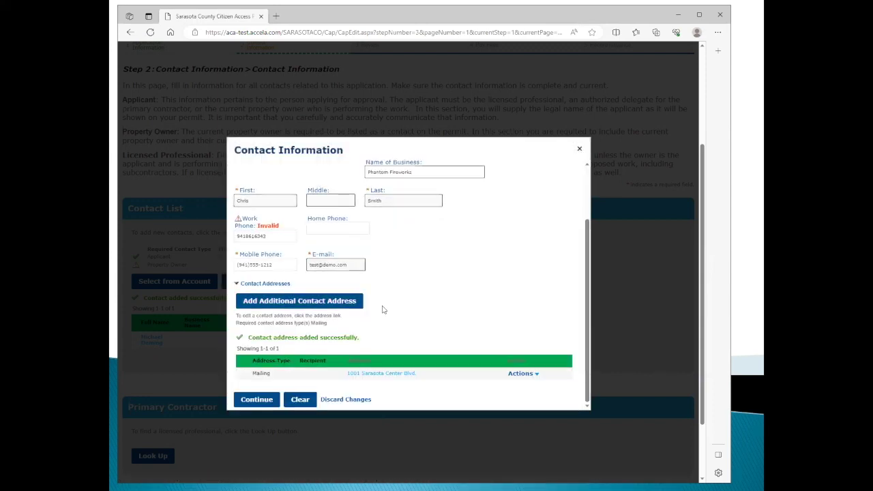
# Correct the invalid work phone number and save the Property Owner contact.
pyautogui.click(276, 236)
pyautogui.press('BackSpace')
pyautogui.press('BackSpace')
pyautogui.press('BackSpace')
pyautogui.press('BackSpace')
pyautogui.press('BackSpace')
pyautogui.press('BackSpace')
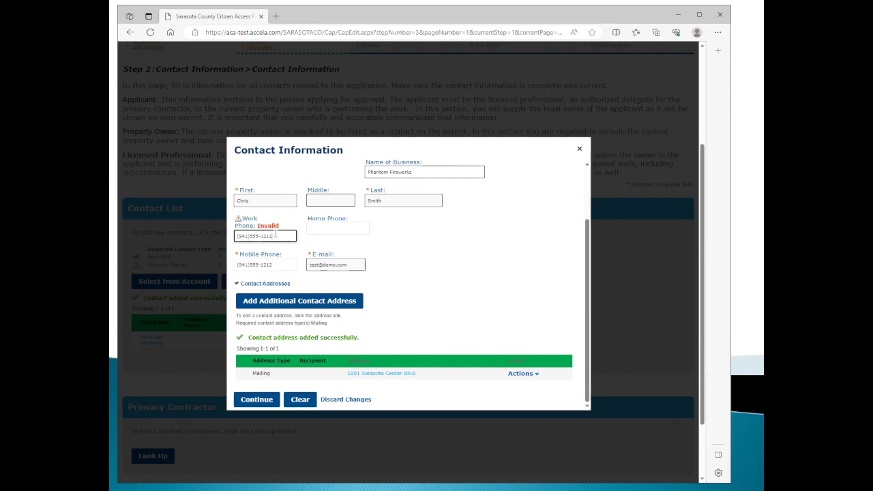
pyautogui.press('Tab')
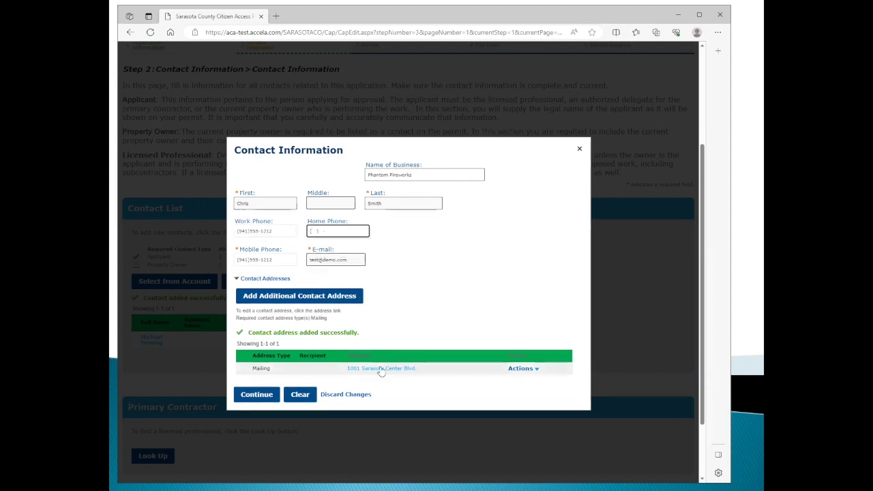
pyautogui.click(257, 395)
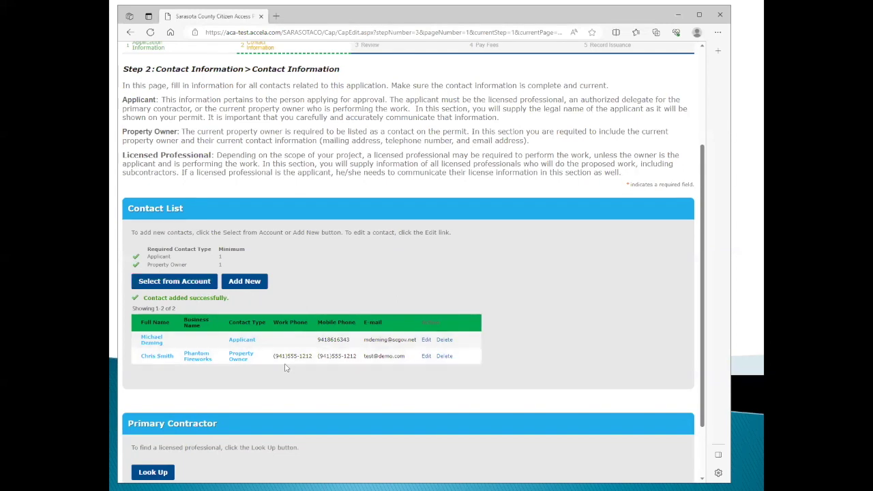
# Open the Look Up License search for the Primary Contractor and expand its license type list.
pyautogui.scroll(-1, 240, 340)
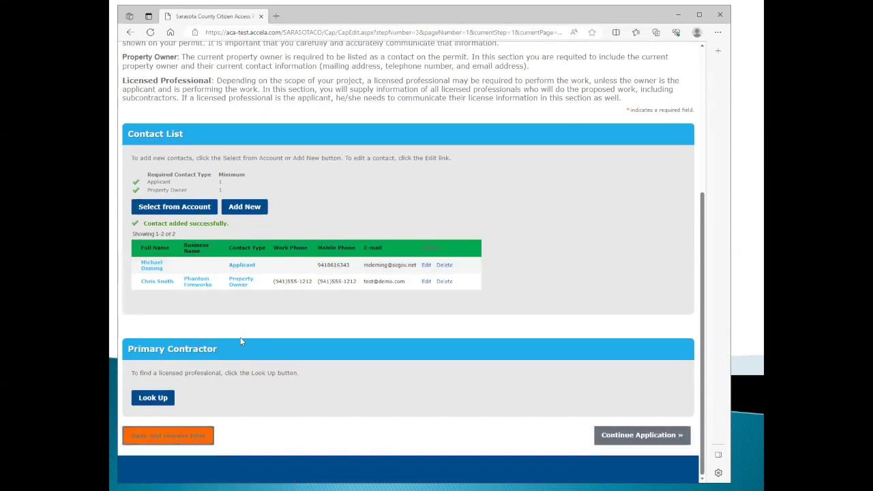
pyautogui.click(156, 401)
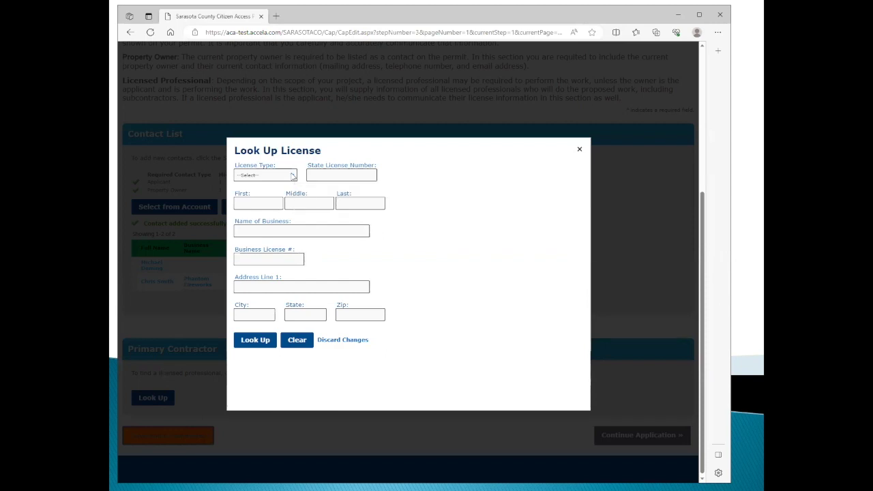
pyautogui.click(292, 176)
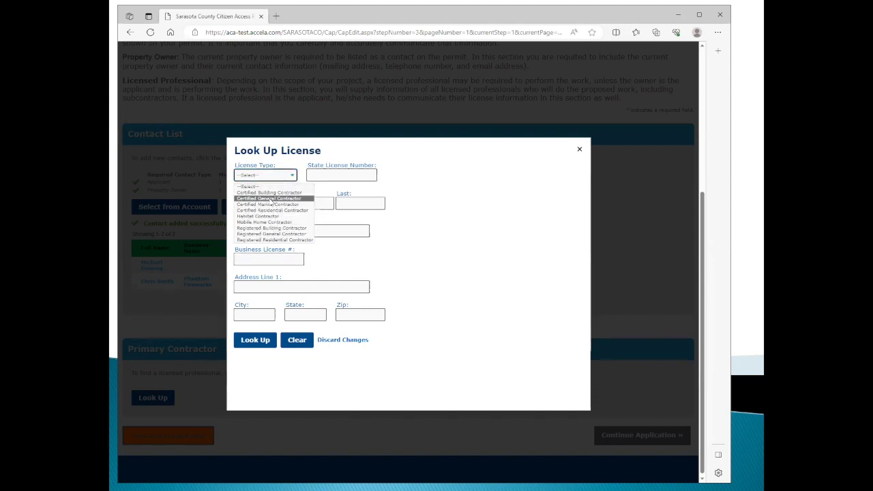
# Find the Certified General Contractor by its saved state license number, then continue to Sub-Contractors.
pyautogui.click(267, 199)
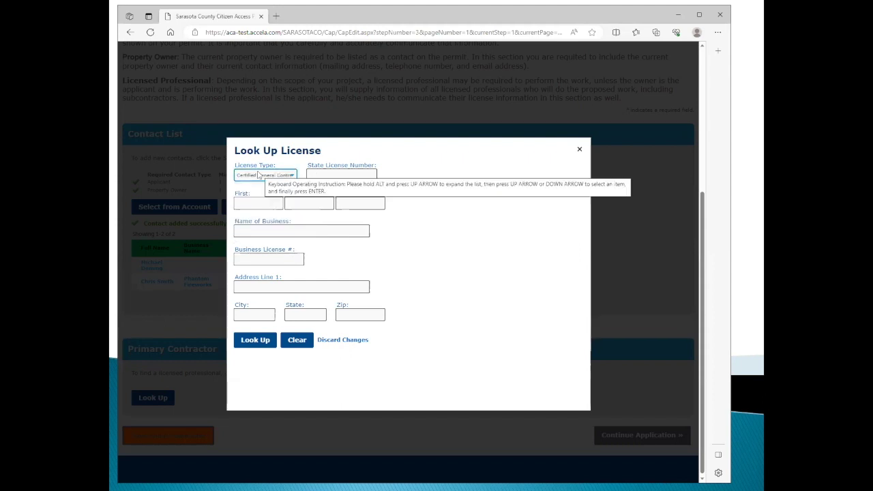
pyautogui.click(321, 174)
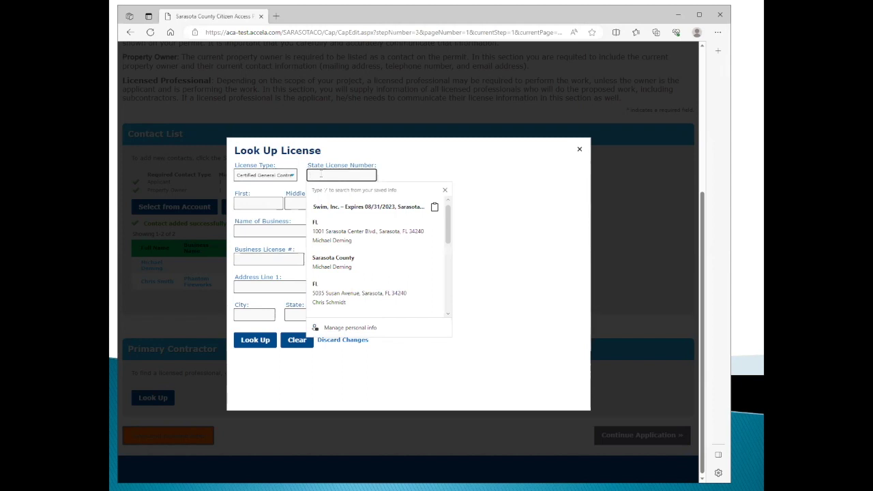
pyautogui.write('c')
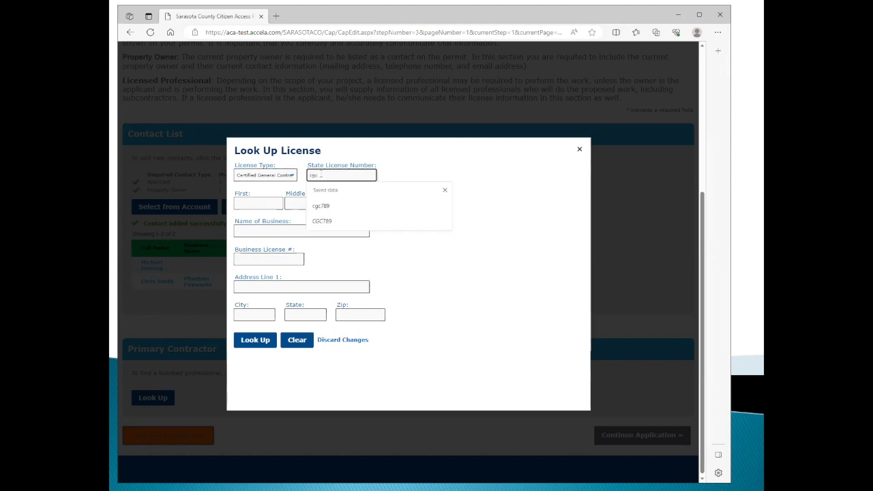
pyautogui.write('gc')
pyautogui.click(330, 222)
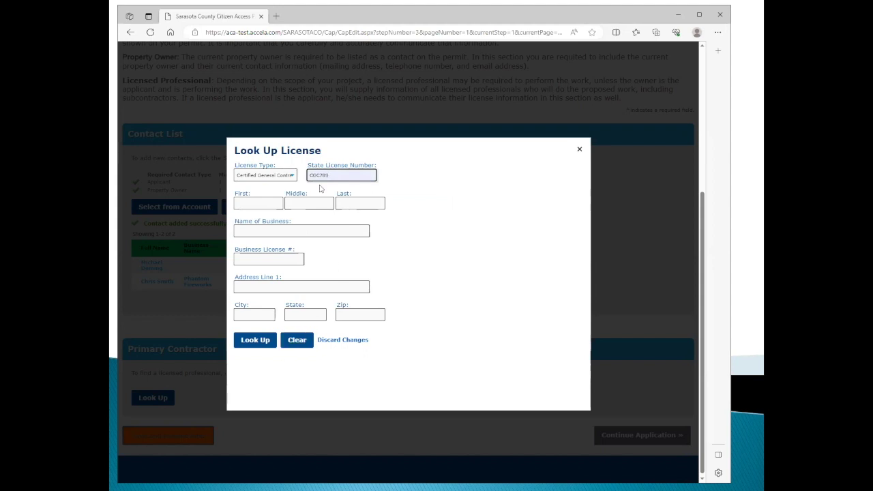
pyautogui.click(263, 341)
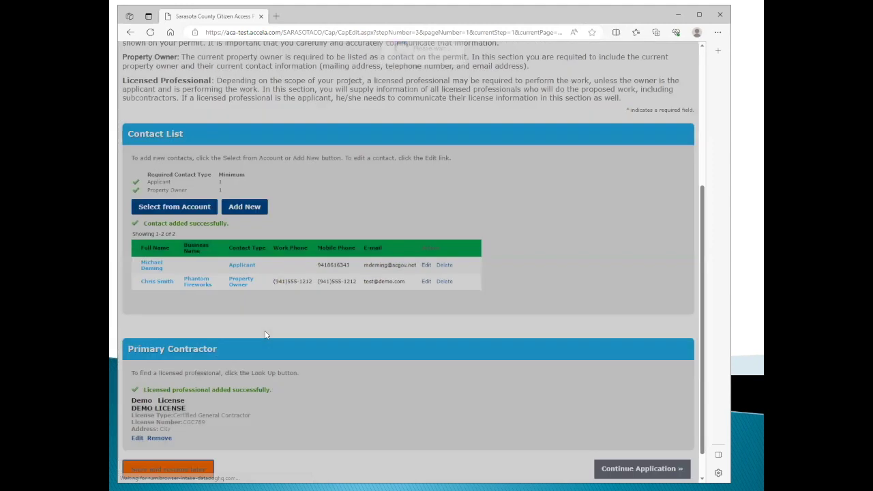
pyautogui.scroll(-1, 438, 349)
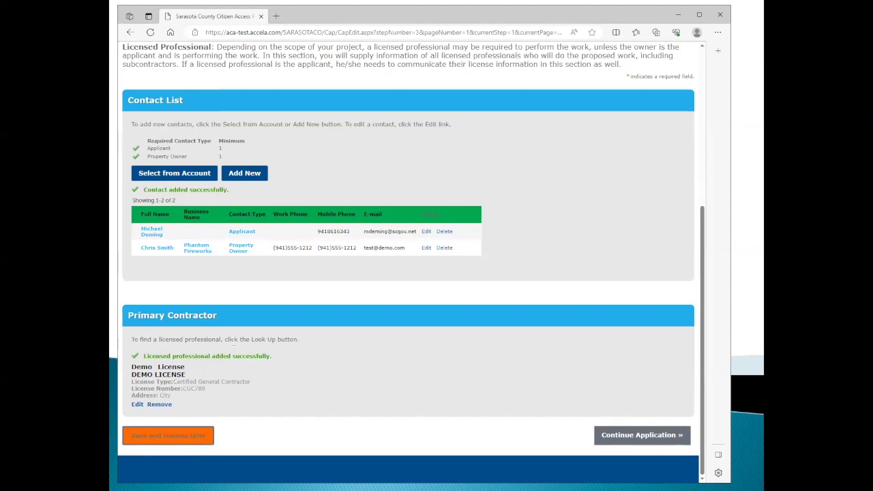
pyautogui.click(637, 438)
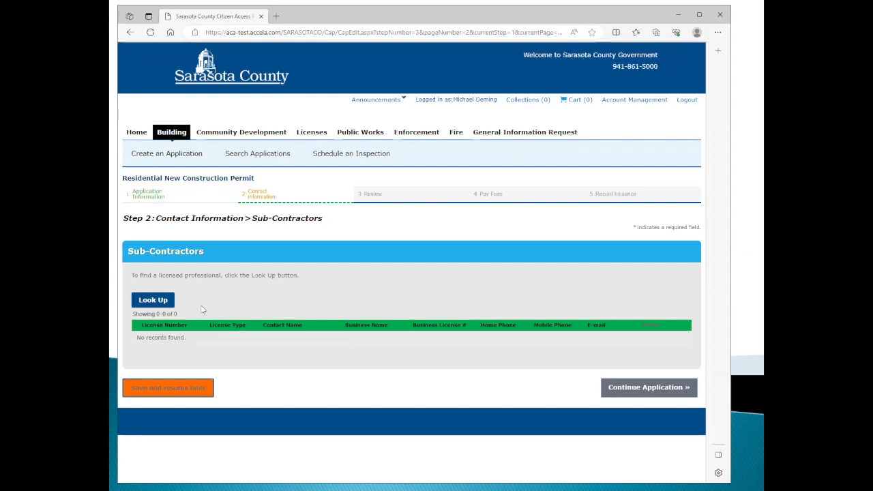
pyautogui.click(159, 302)
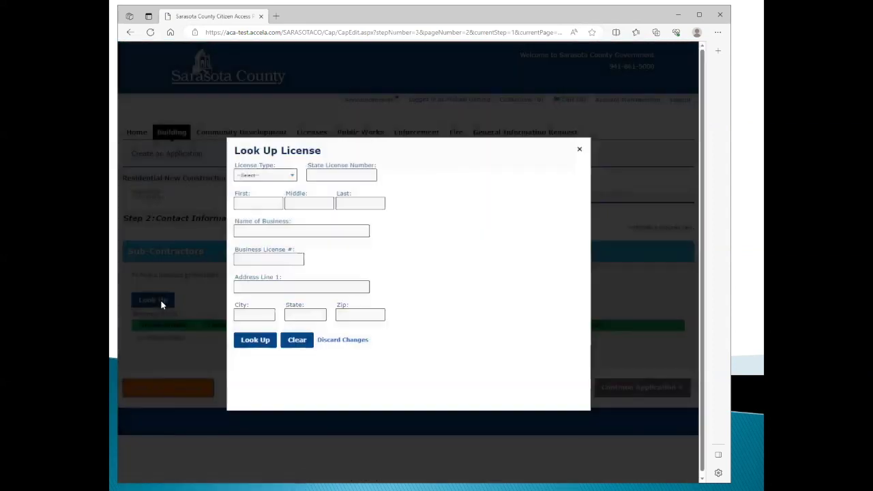
pyautogui.click(294, 176)
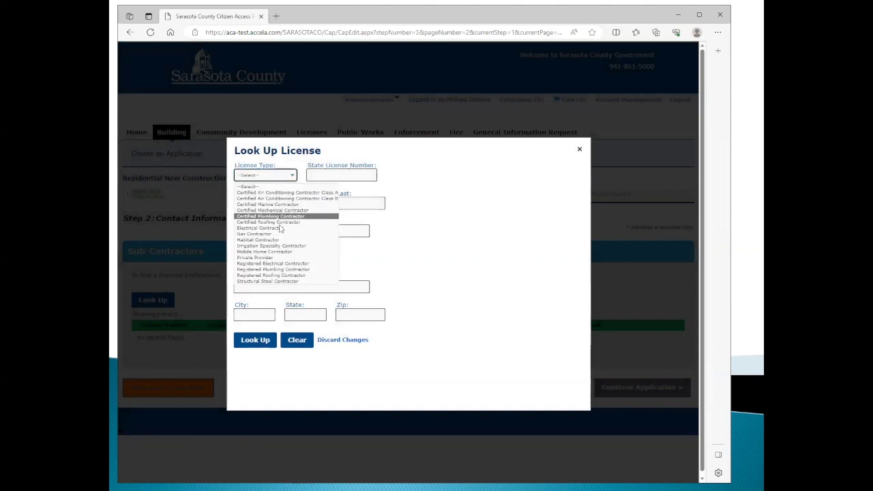
pyautogui.click(270, 258)
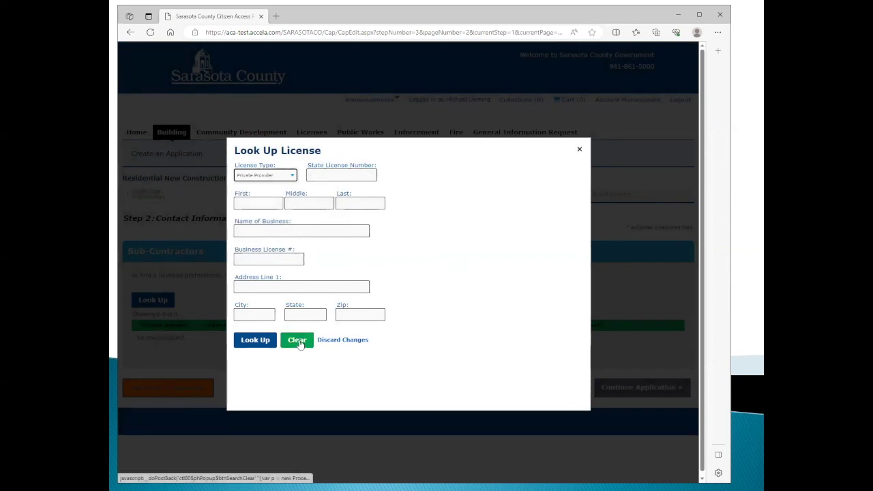
pyautogui.click(580, 149)
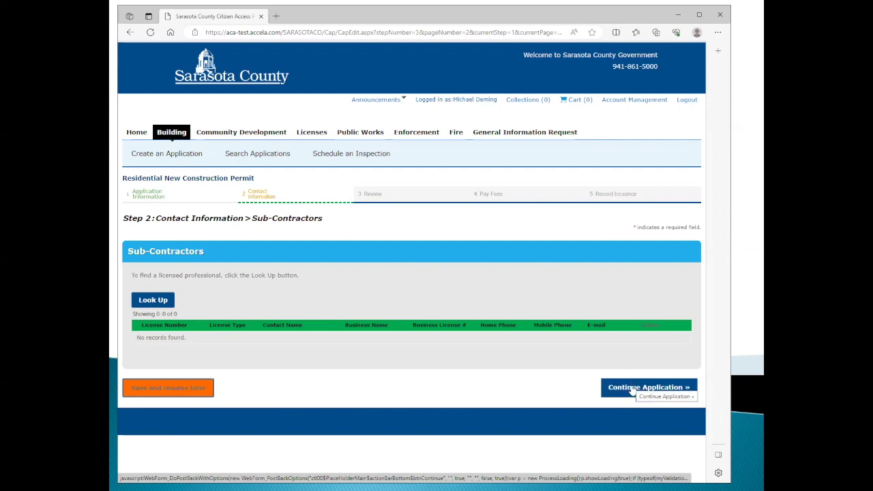
pyautogui.click(633, 389)
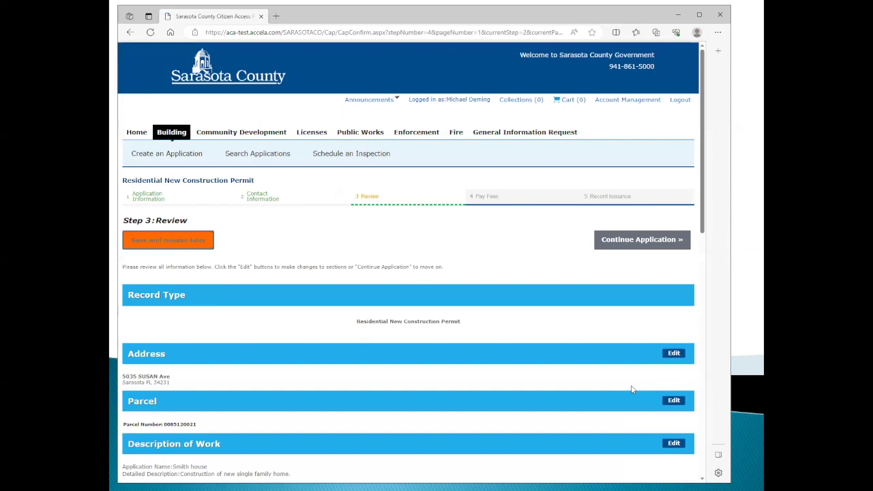
# Check the affidavit certification box at the bottom of the page and continue to Pay Fees.
pyautogui.scroll(-1, 519, 234)
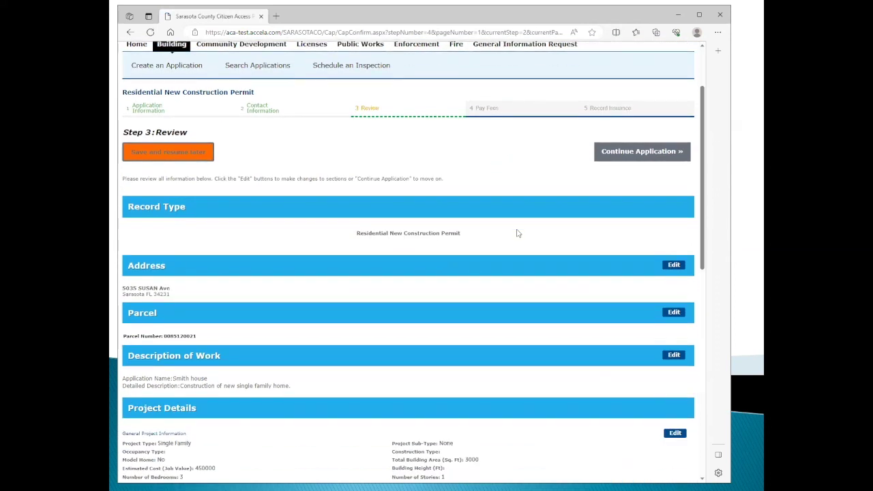
pyautogui.scroll(-2, 525, 213)
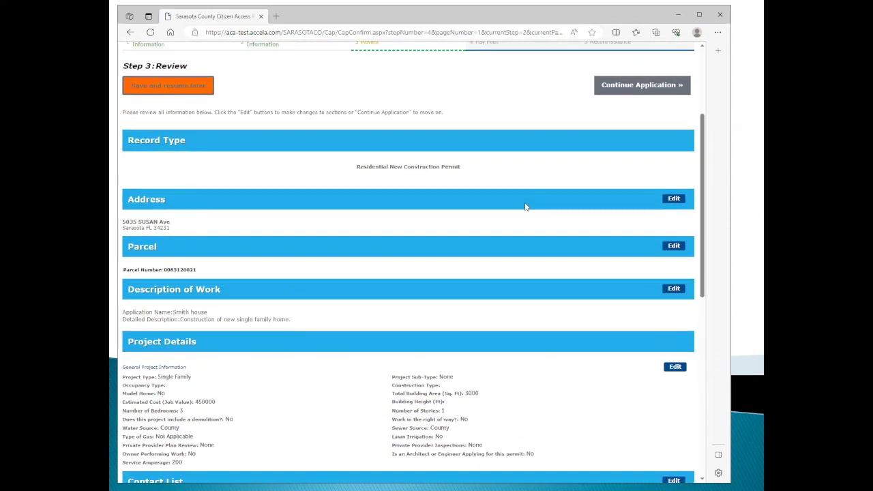
pyautogui.scroll(-1, 525, 206)
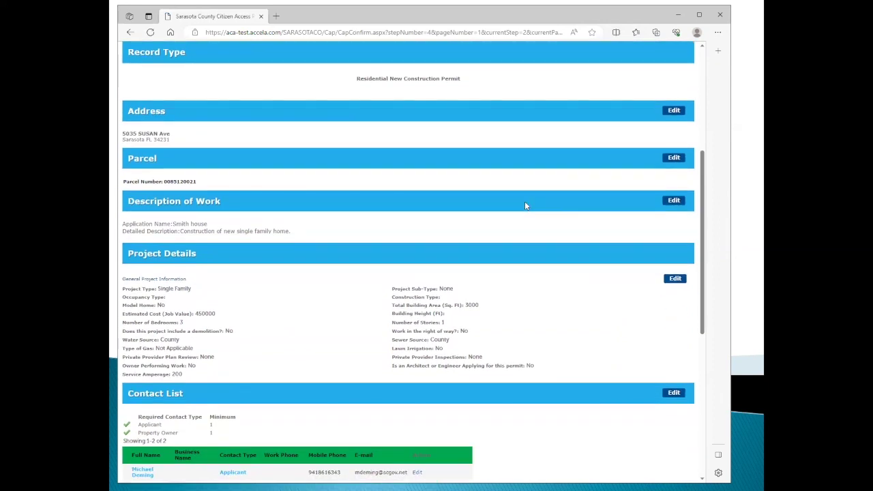
pyautogui.scroll(-2, 526, 205)
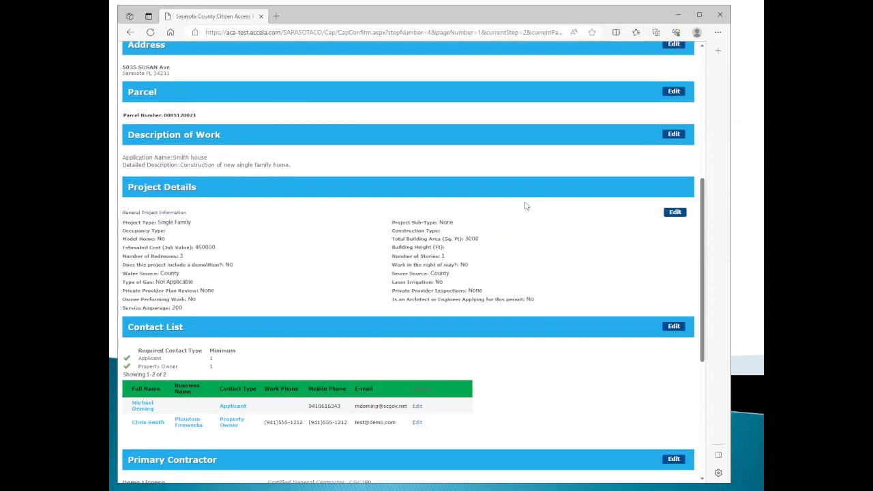
pyautogui.scroll(-3, 526, 205)
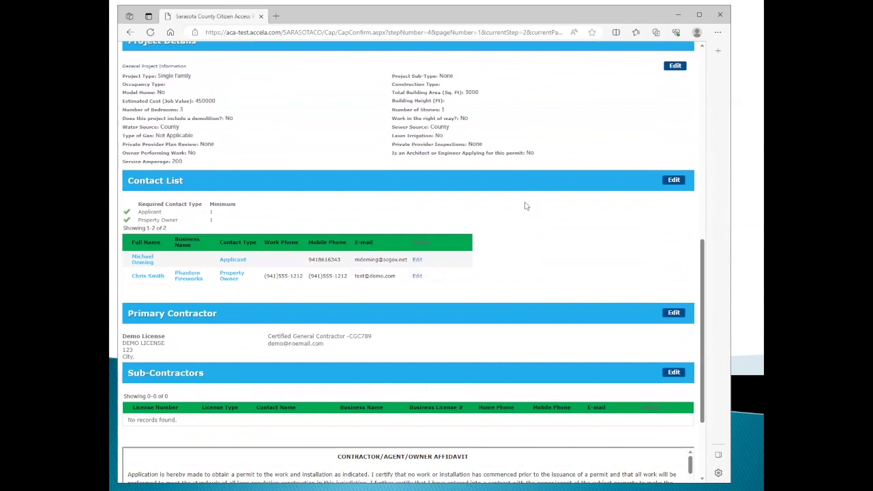
pyautogui.scroll(-3, 525, 205)
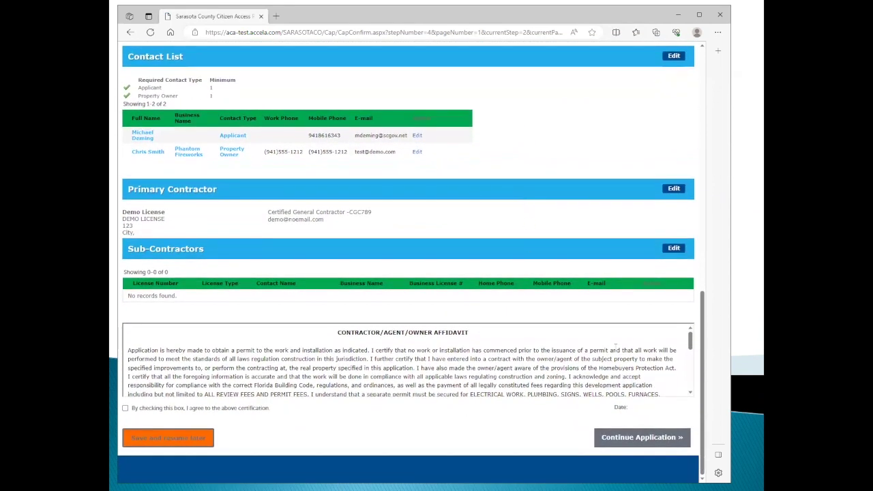
pyautogui.moveTo(691, 342)
pyautogui.mouseDown()
pyautogui.moveTo(692, 387)
pyautogui.moveTo(690, 330)
pyautogui.mouseUp()
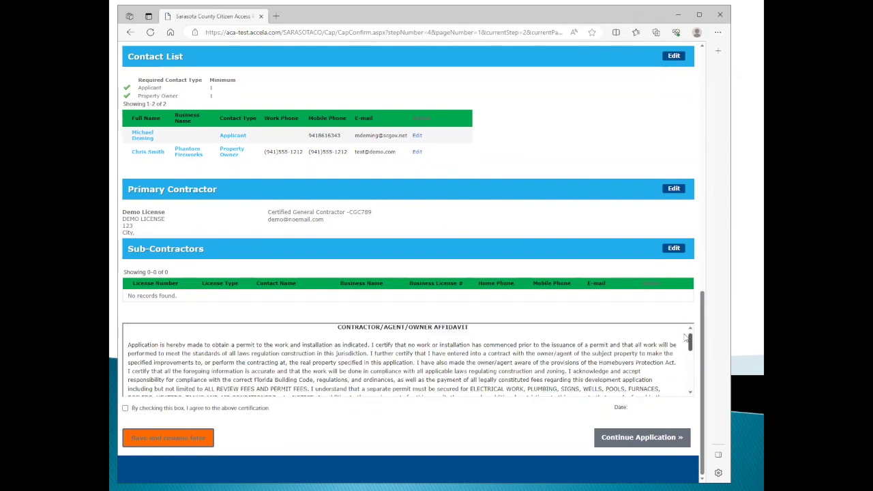
pyautogui.click(125, 409)
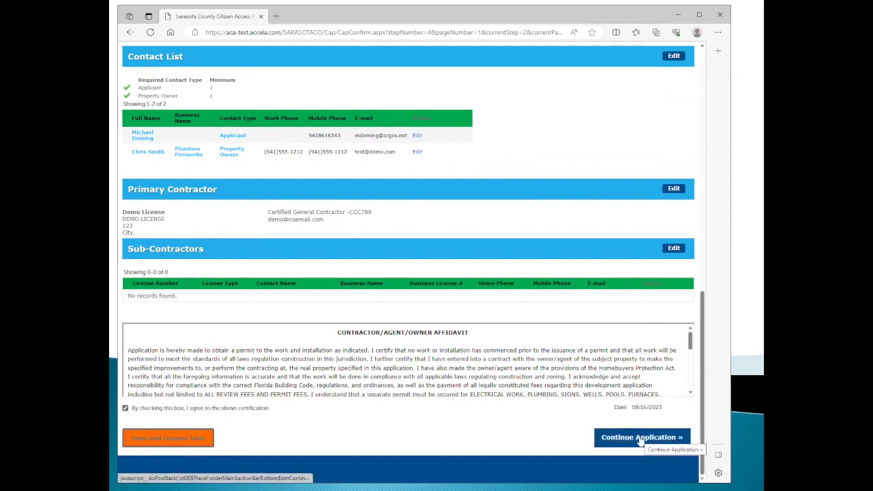
pyautogui.click(642, 440)
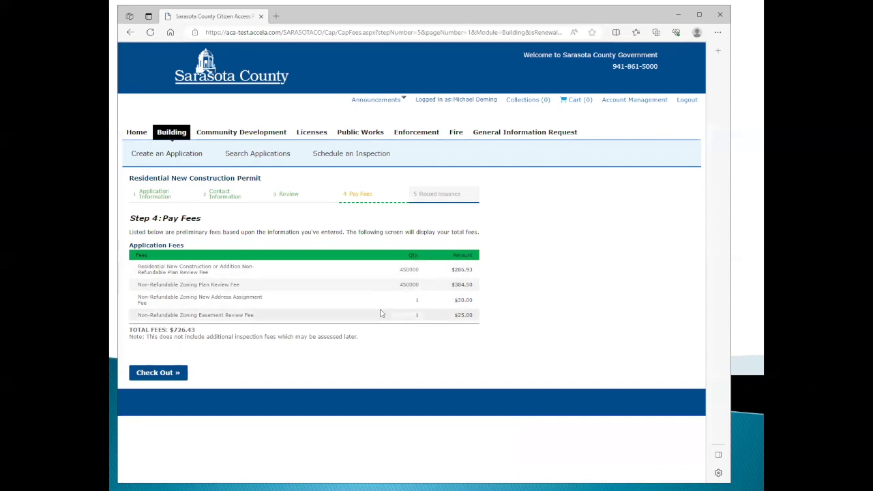
# Add the $726.43 permit fees to the cart and proceed to checkout.
pyautogui.click(157, 375)
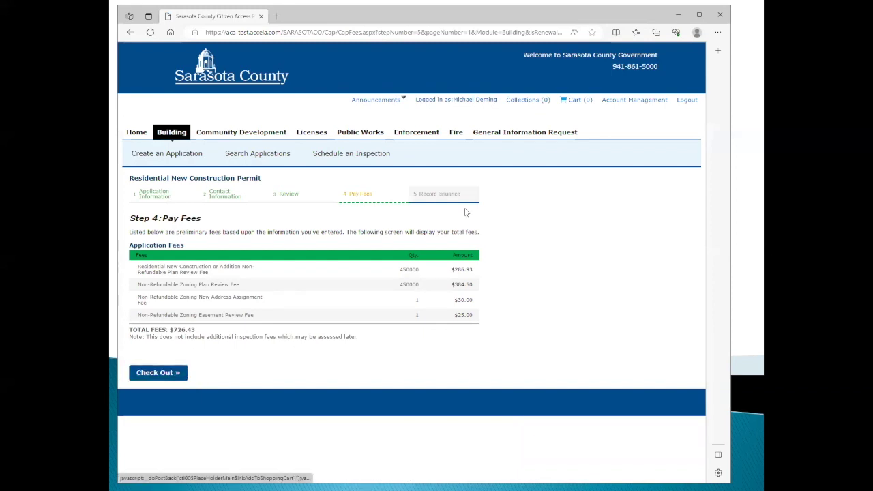
pyautogui.click(164, 374)
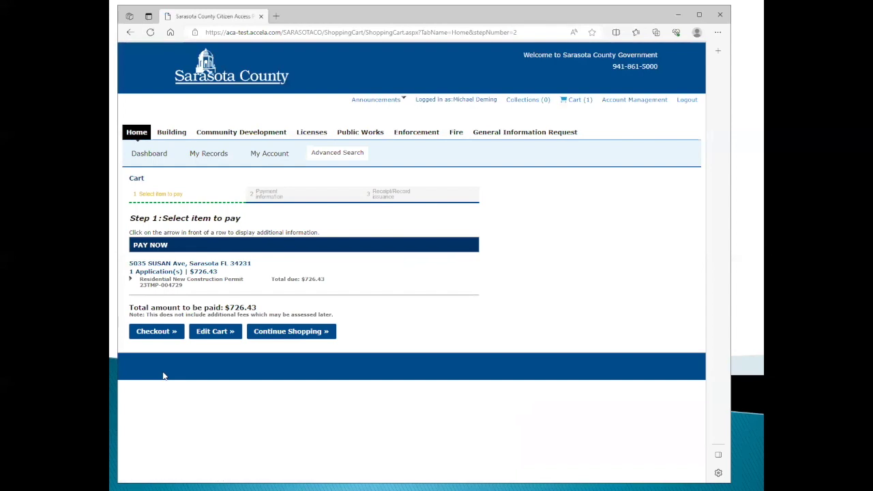
pyautogui.click(164, 333)
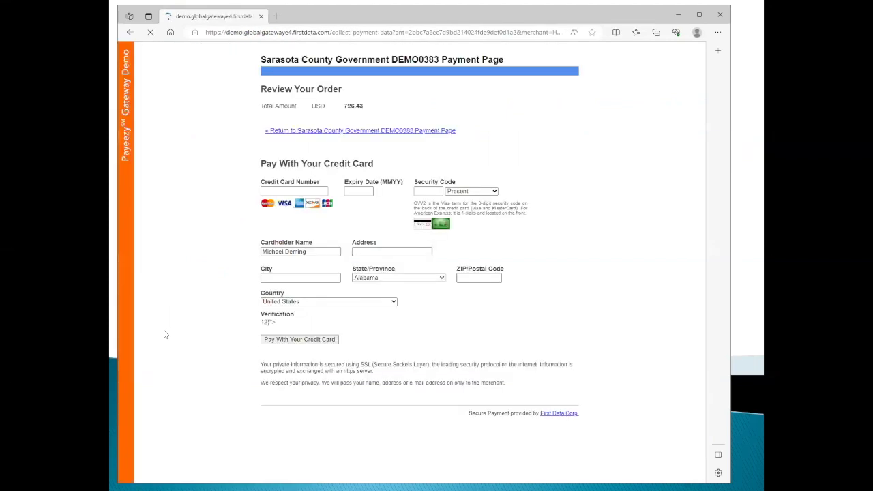
# Enter the credit card number, expiry date and security code.
pyautogui.click(274, 192)
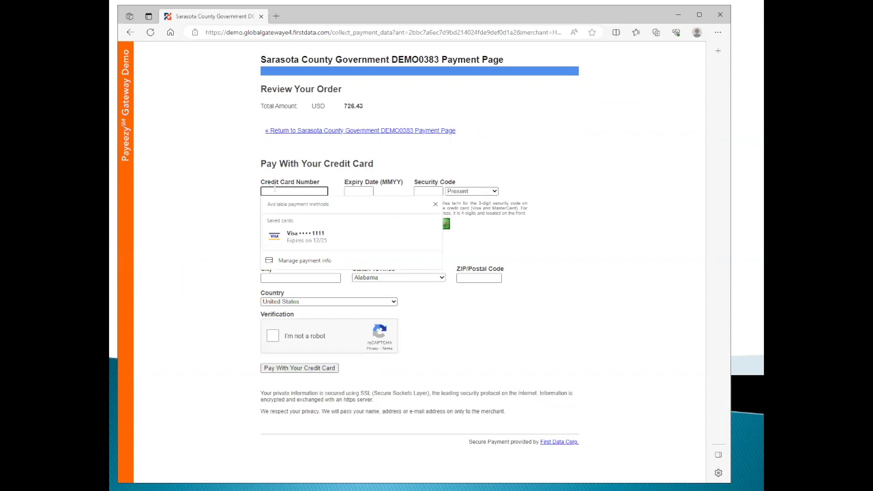
pyautogui.write('4111111111111111')
pyautogui.press('Tab')
pyautogui.write('1225')
pyautogui.press('Tab')
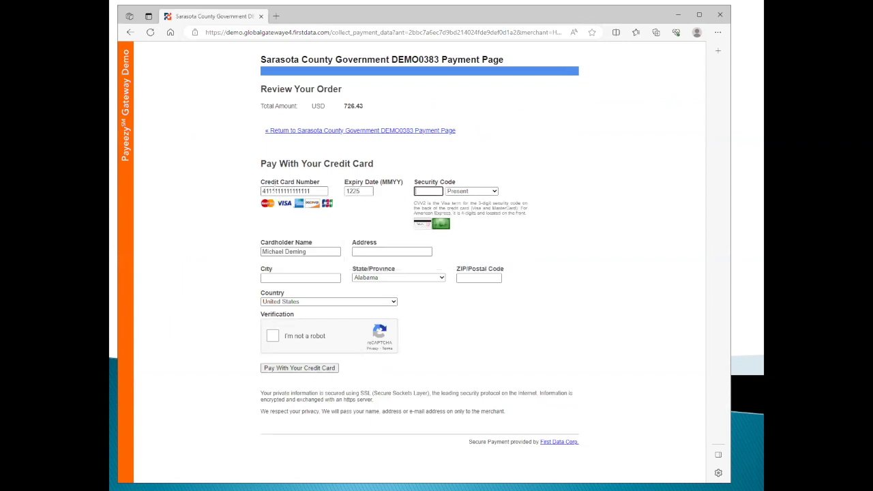
pyautogui.write('123')
pyautogui.press('Tab')
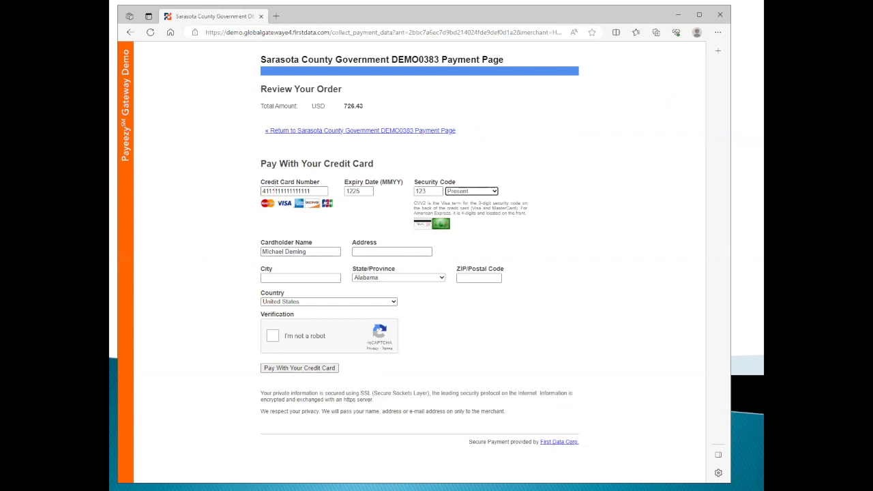
# Fill in the billing street address, city Sarasota, state Florida and the ZIP code.
pyautogui.click(363, 251)
pyautogui.write('100')
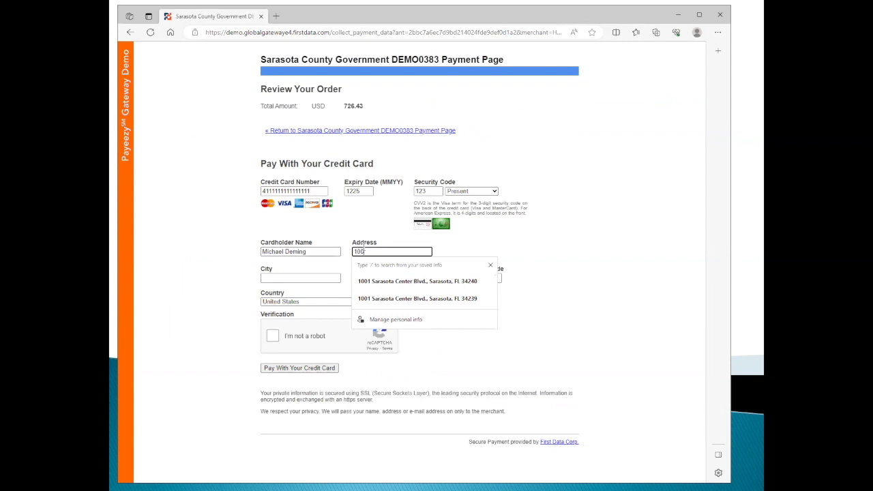
pyautogui.write('1 Sarasota Center Blvd/')
pyautogui.press('Tab')
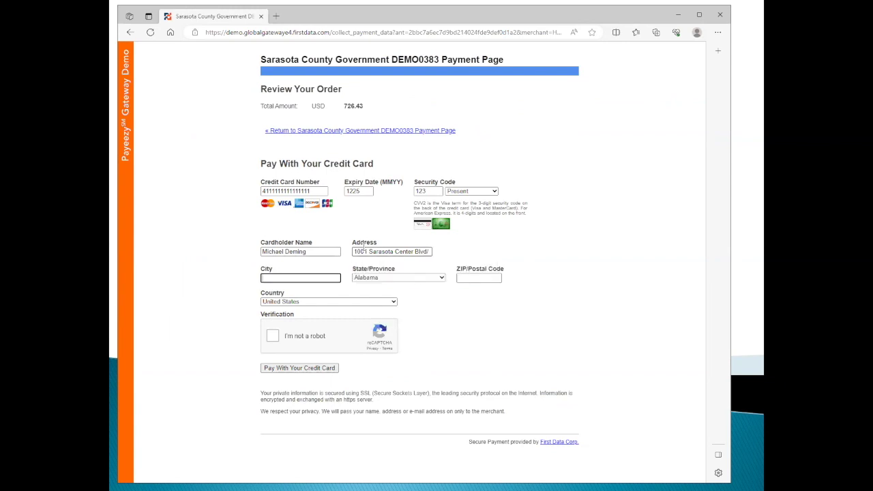
pyautogui.write('Sarasota')
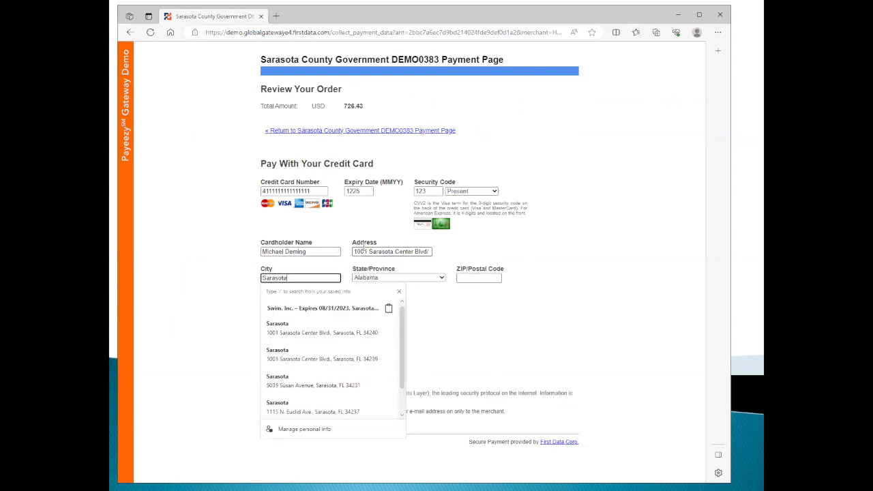
pyautogui.press('Tab')
pyautogui.press('f')
pyautogui.press('Tab')
pyautogui.write('34240')
pyautogui.press('Tab')
# Pass the reCAPTCHA by selecting the mountain images, then submit the $726.43 card payment.
pyautogui.click(276, 337)
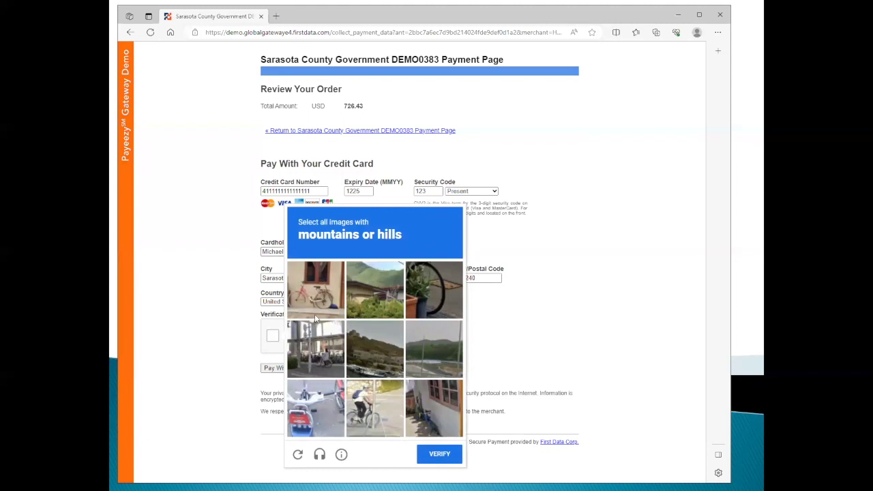
pyautogui.click(368, 356)
pyautogui.click(438, 350)
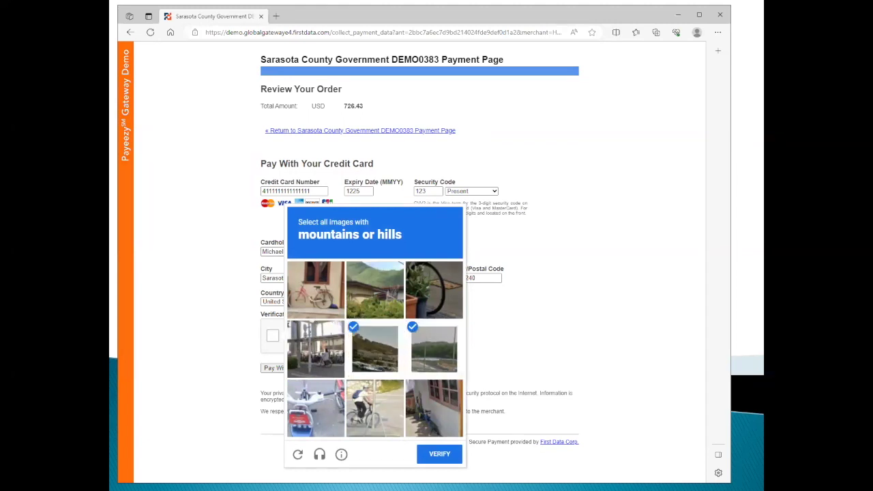
pyautogui.click(380, 291)
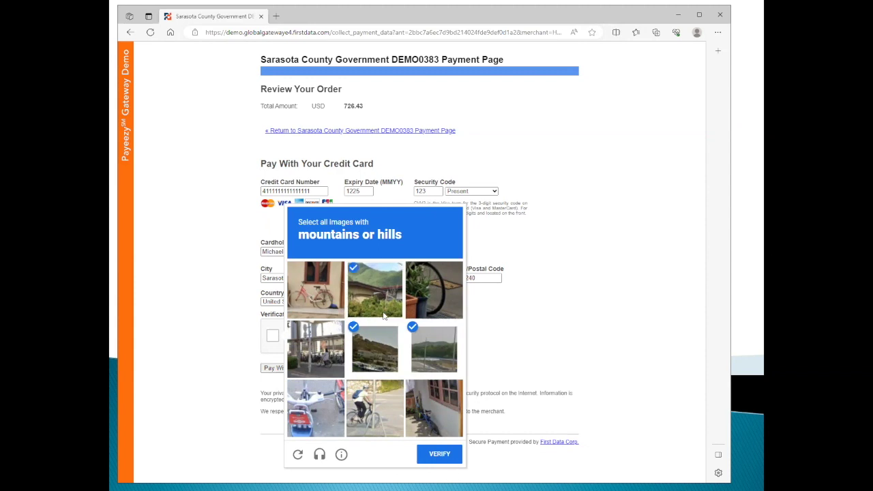
pyautogui.click(433, 460)
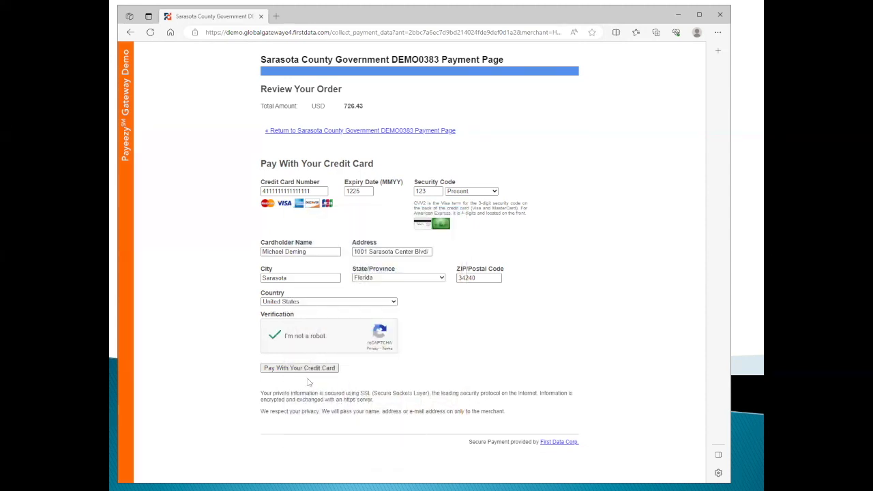
pyautogui.click(305, 369)
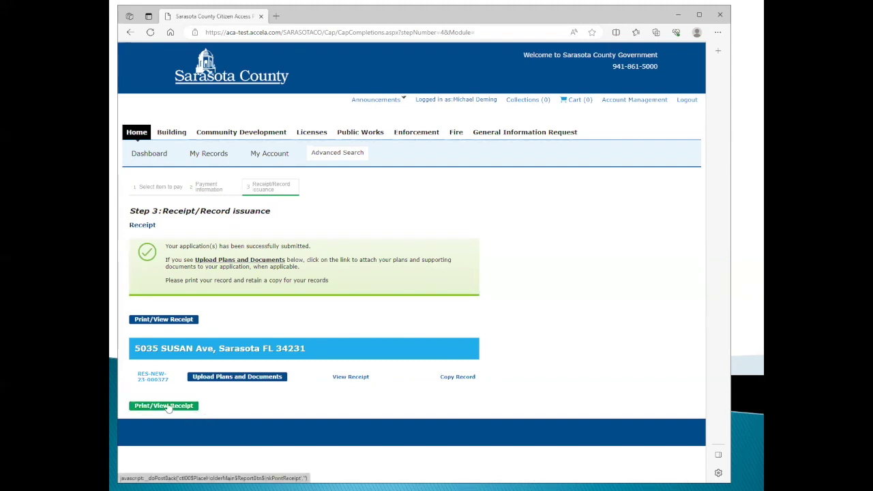
# View the PDF payment receipt for record RES-NEW-23-000377, then close it.
pyautogui.click(168, 407)
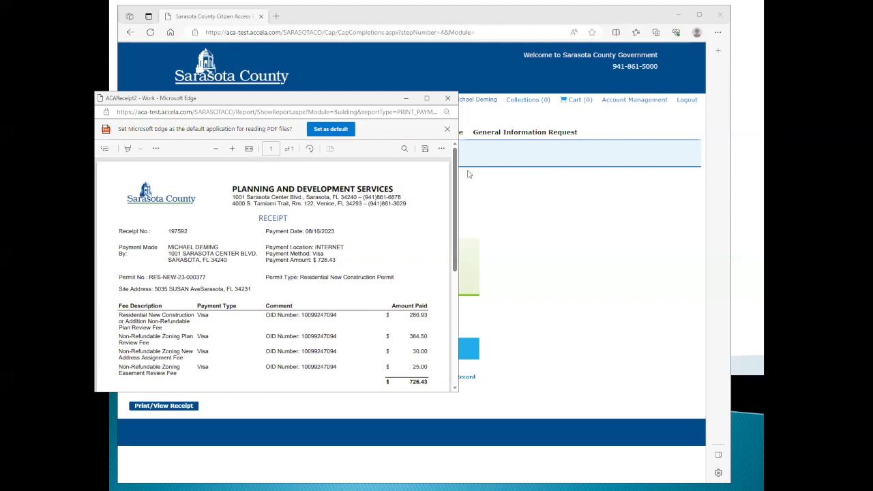
pyautogui.scroll(-2, 454, 176)
pyautogui.scroll(2, 455, 176)
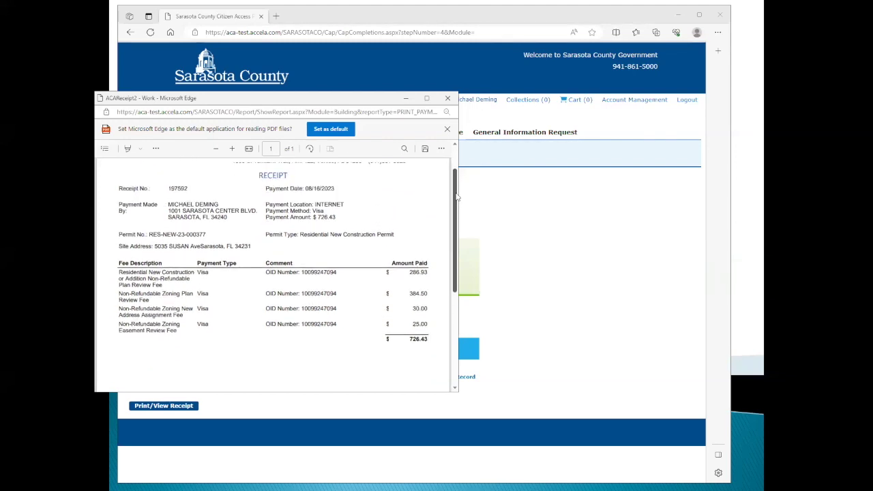
pyautogui.click(447, 99)
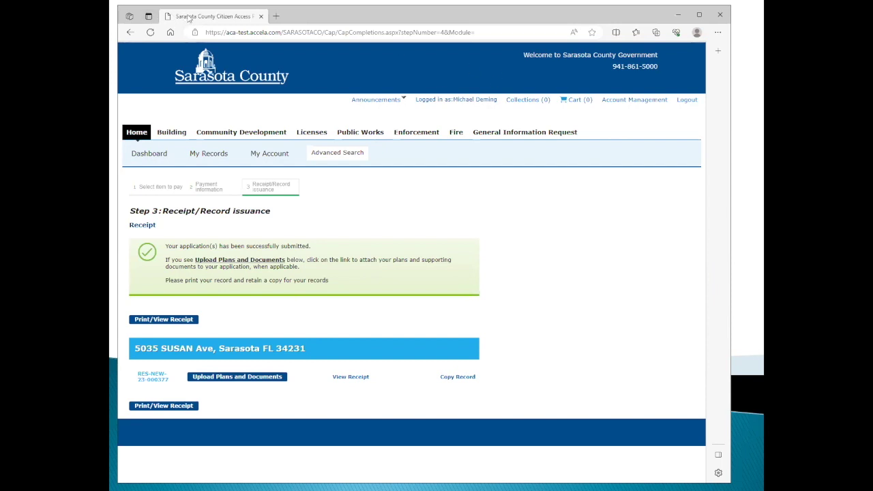
pyautogui.hotkey('alt', 'Tab')
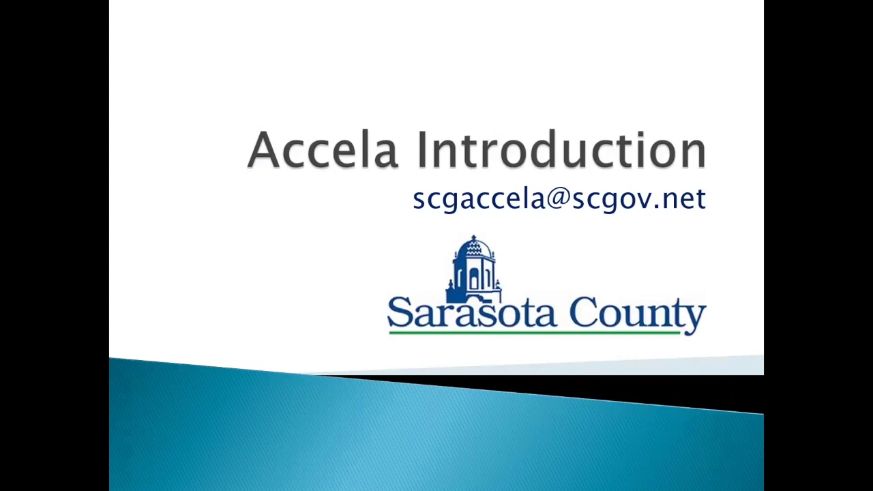
pyautogui.hotkey('alt', 'Tab')
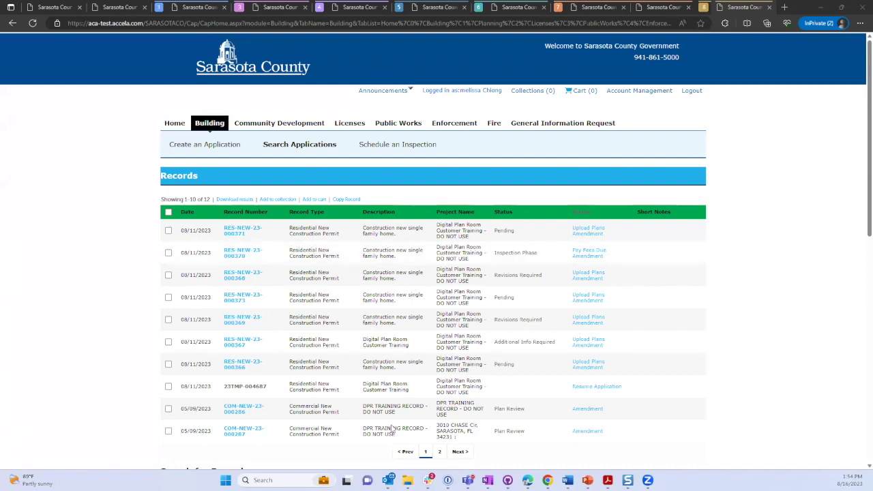
pyautogui.click(61, 9)
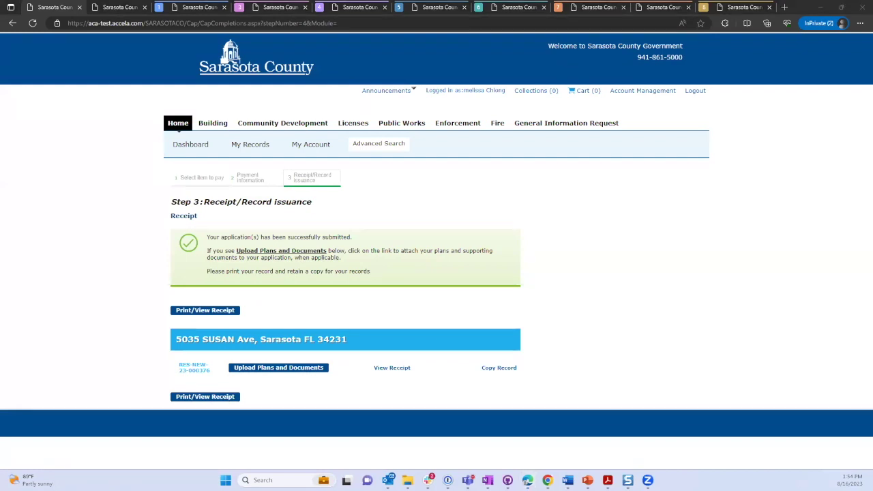
pyautogui.click(392, 267)
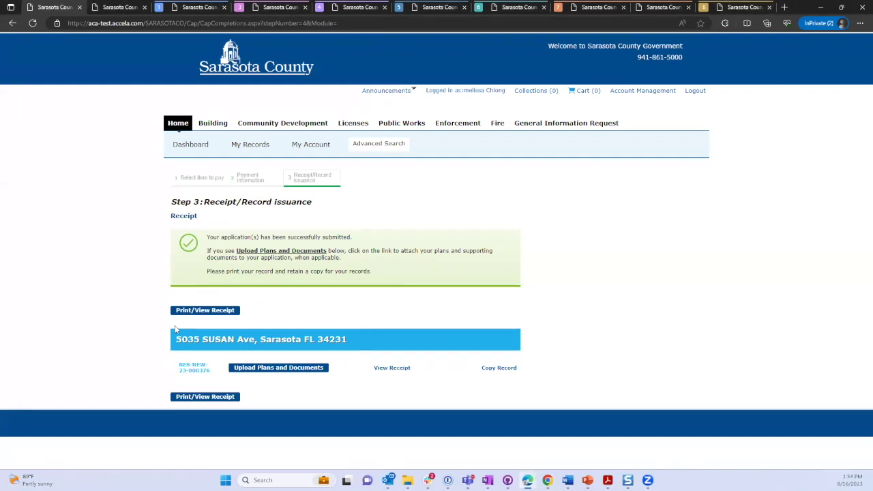
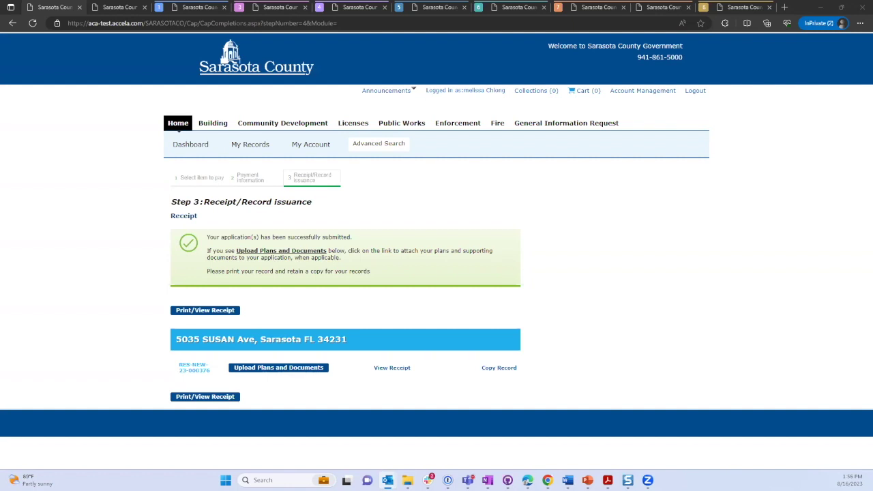
# Check the application-received email, then return to the RES-NEW-23-000371 Digital Plan Room Step 1 page.
pyautogui.hotkey('alt', 'Tab')
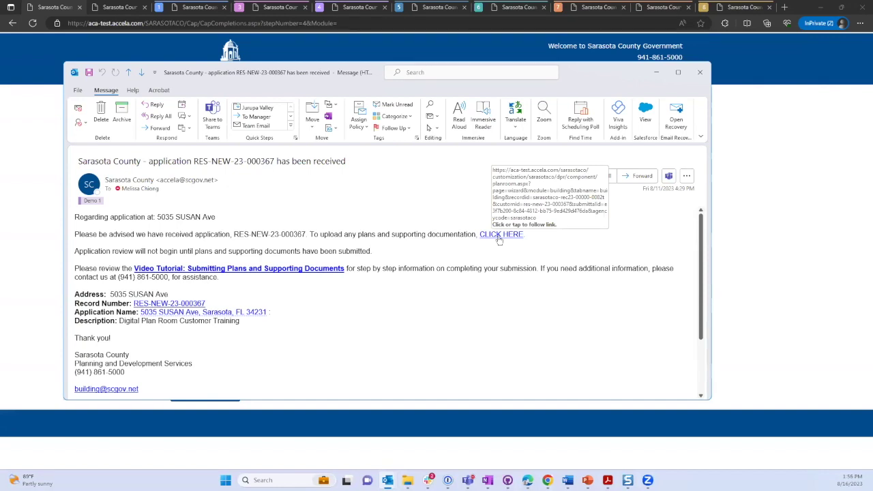
pyautogui.click(696, 76)
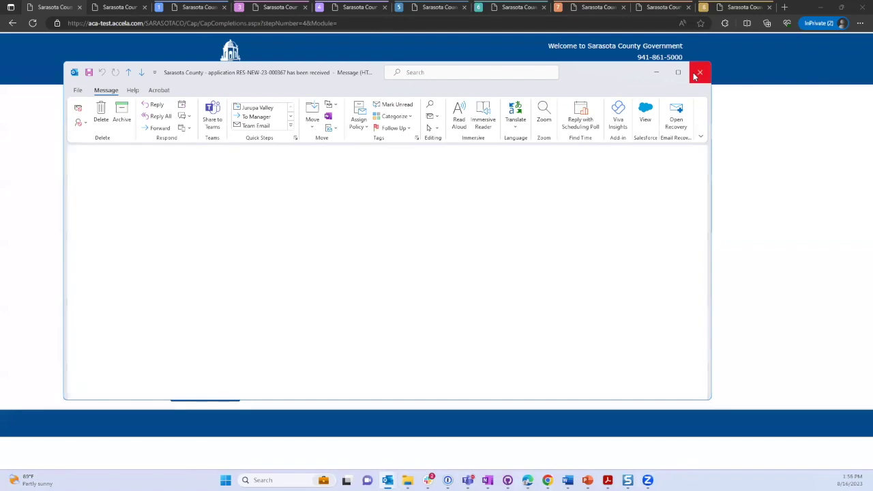
pyautogui.click(120, 12)
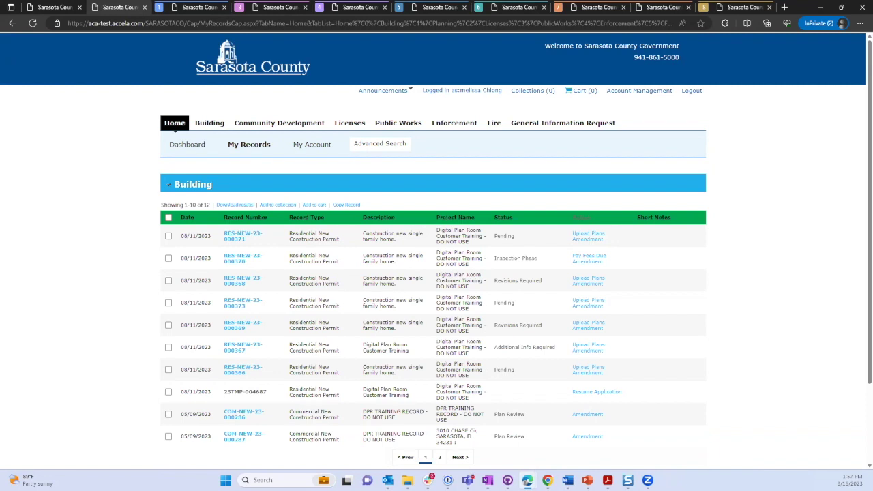
pyautogui.click(175, 7)
pyautogui.scroll(1, 110, 162)
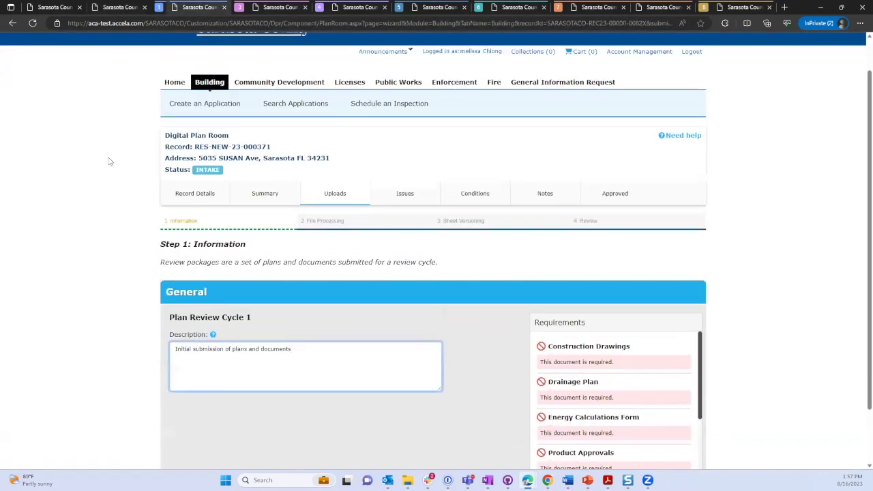
pyautogui.scroll(-1, 110, 161)
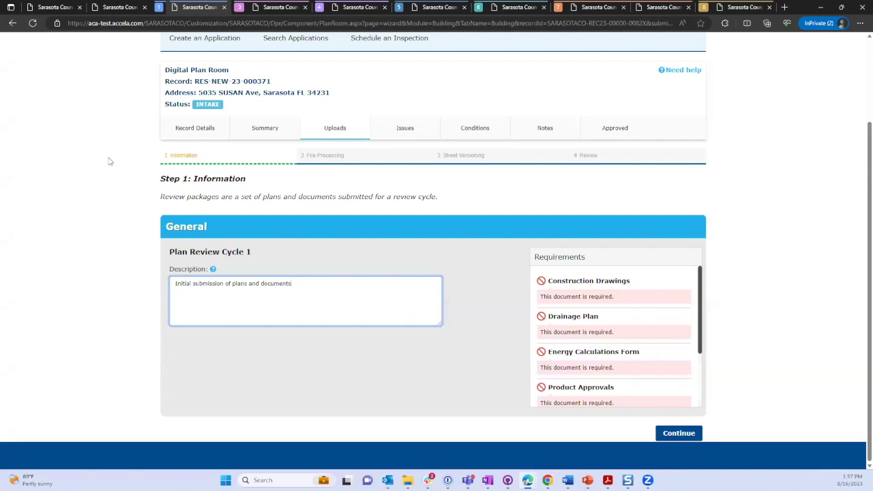
pyautogui.scroll(2, 109, 161)
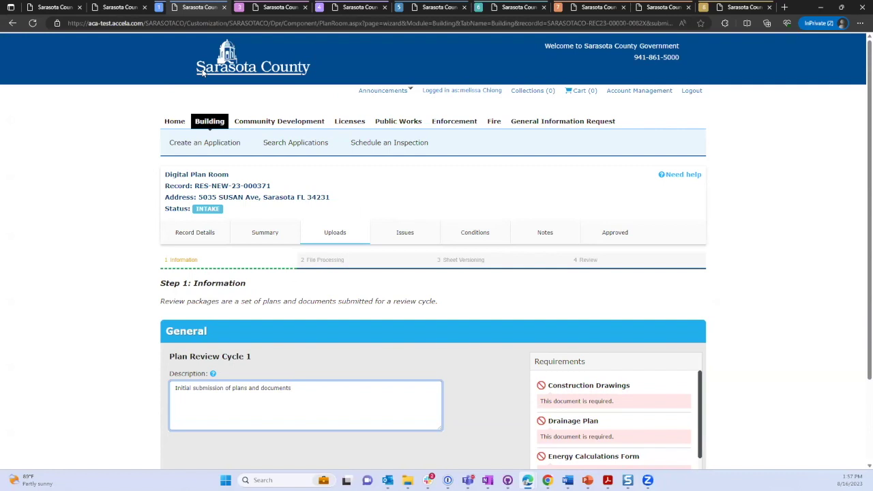
pyautogui.scroll(-1, 225, 121)
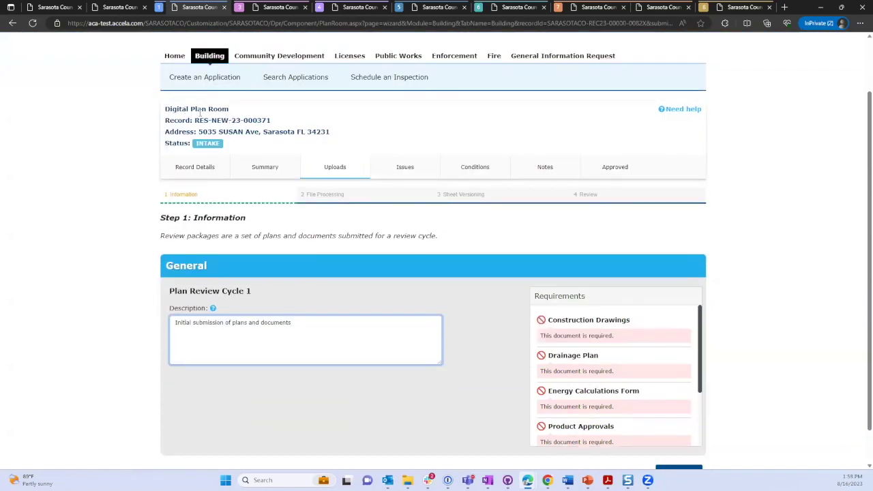
pyautogui.scroll(-1, 306, 161)
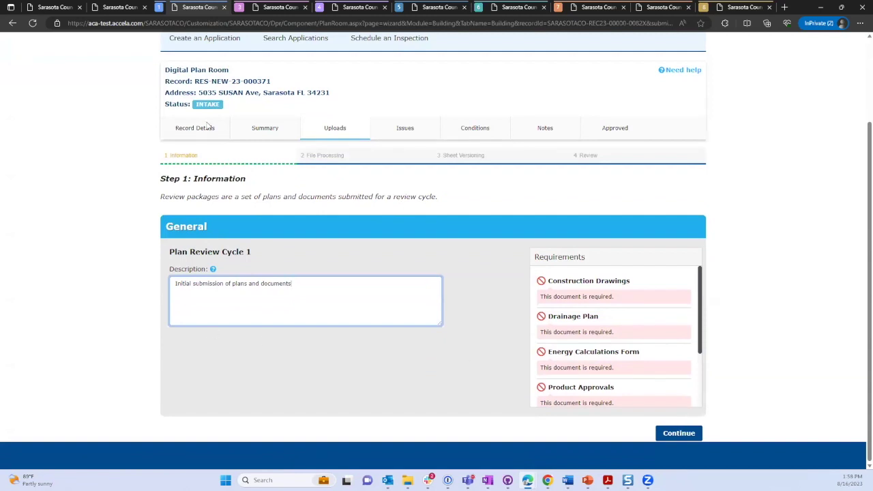
pyautogui.moveTo(231, 71); pyautogui.dragTo(163, 71)
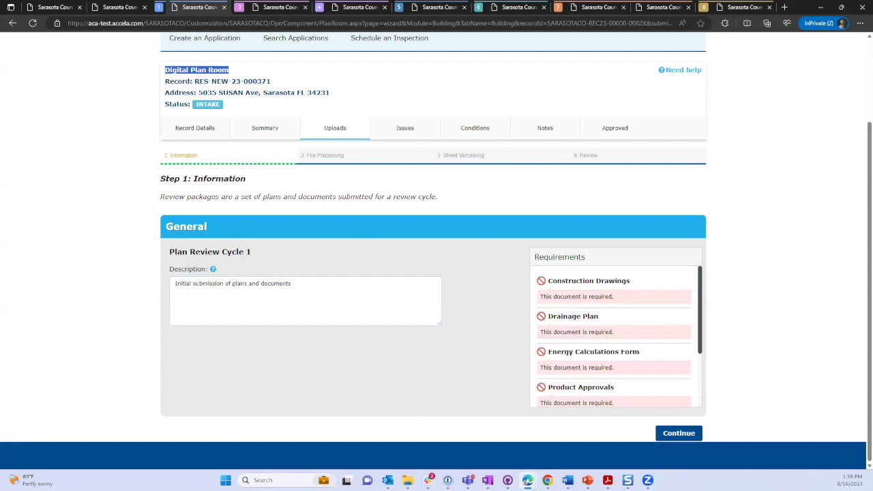
pyautogui.click(317, 285)
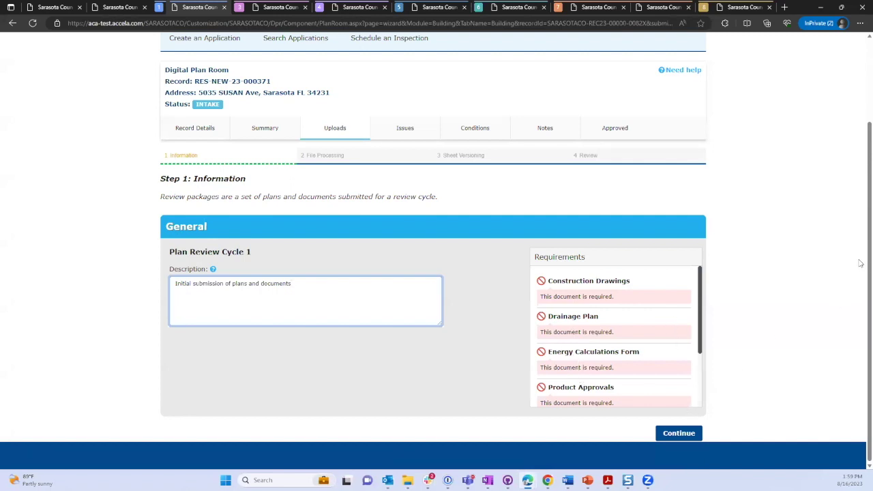
# Continue from Step 1: Information to Step 2: Add & Process Files.
pyautogui.click(676, 433)
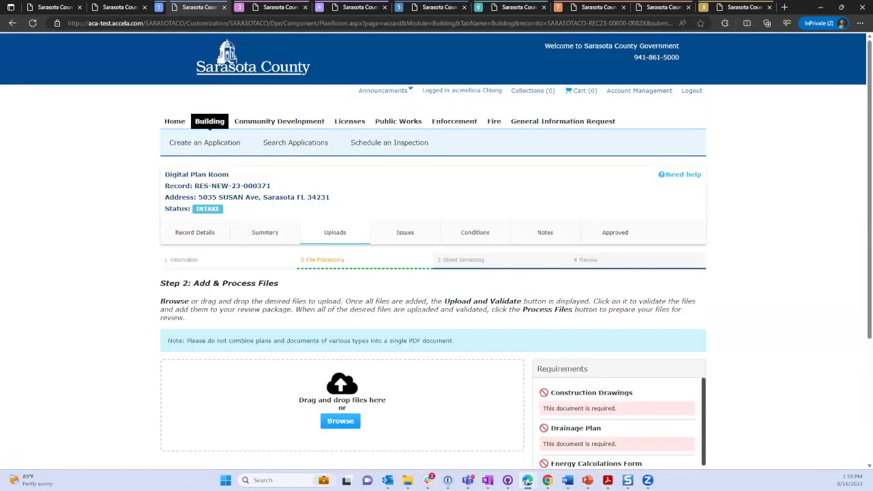
# Drag CorruptedFile.pdf, Encrypted128AES.pdf and InvalidSignature.pdf from File Explorer into the drop zone.
pyautogui.scroll(-2, 432, 293)
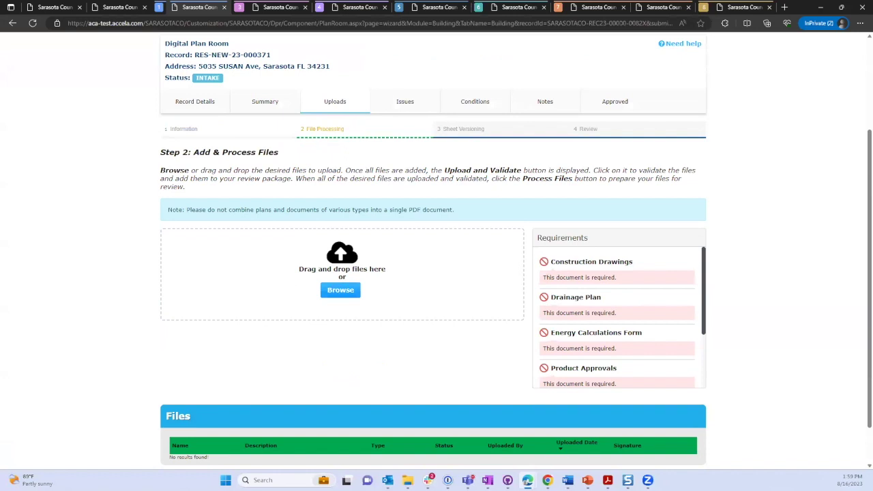
pyautogui.click(408, 481)
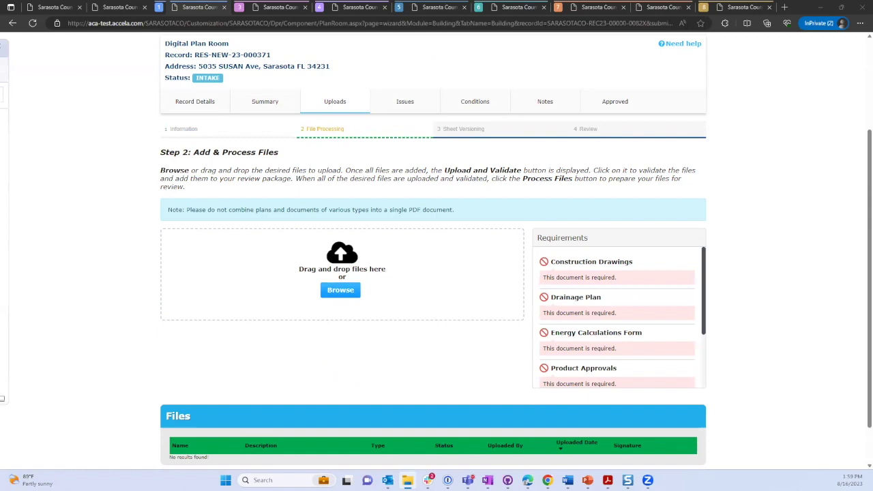
pyautogui.moveTo(8, 214); pyautogui.dragTo(271, 248)
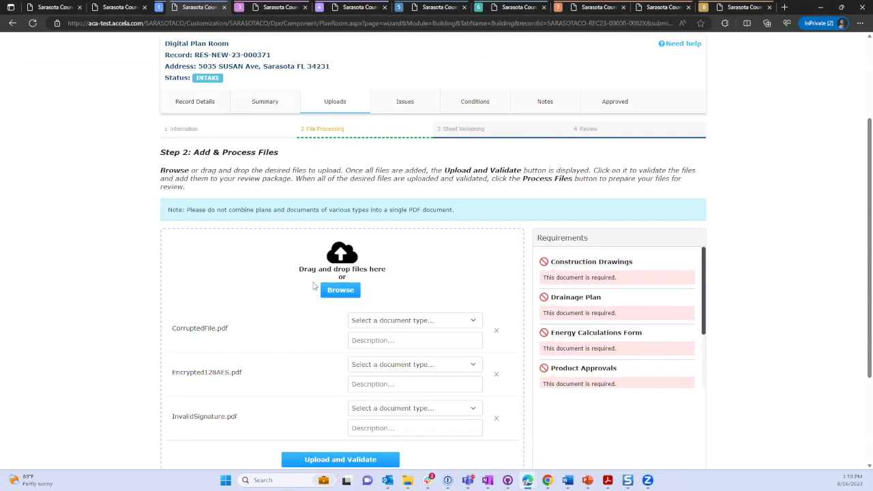
pyautogui.click(386, 321)
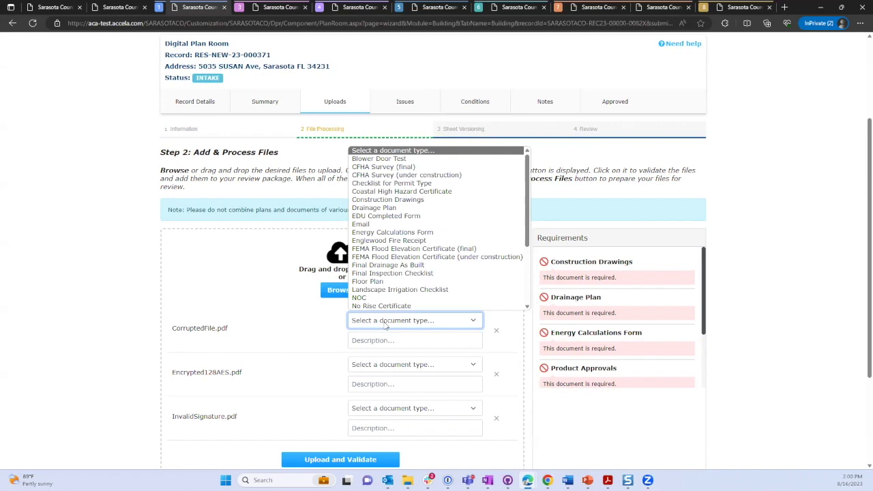
# Type CorruptedFile and Encrypted128AES as Blower Door Test, and InvalidSignature as Construction Drawings.
pyautogui.scroll(-2, 406, 279)
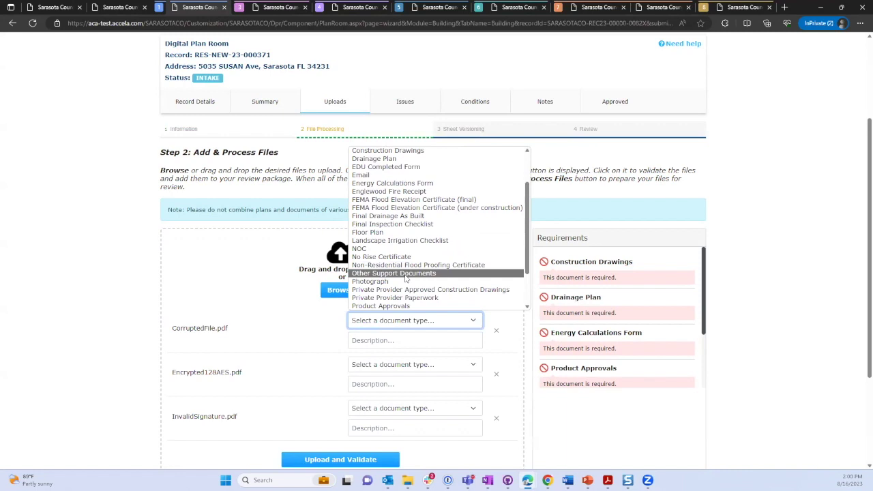
pyautogui.scroll(-2, 405, 278)
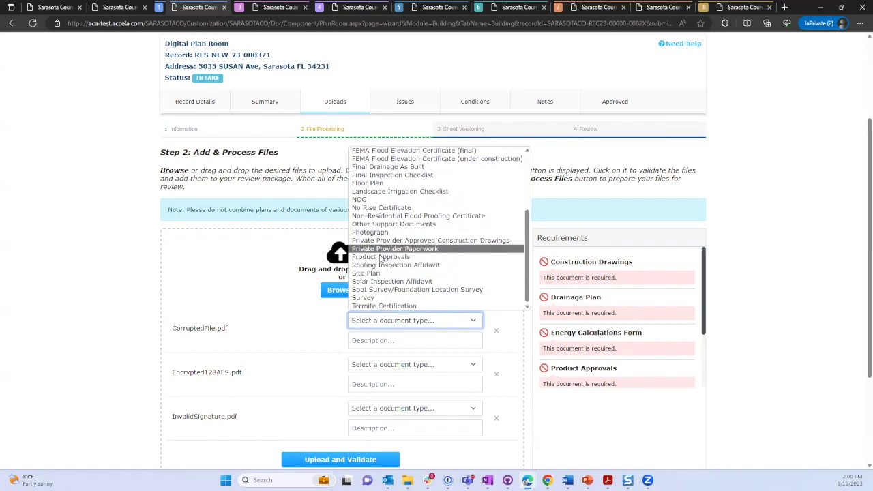
pyautogui.scroll(5, 382, 246)
pyautogui.click(376, 161)
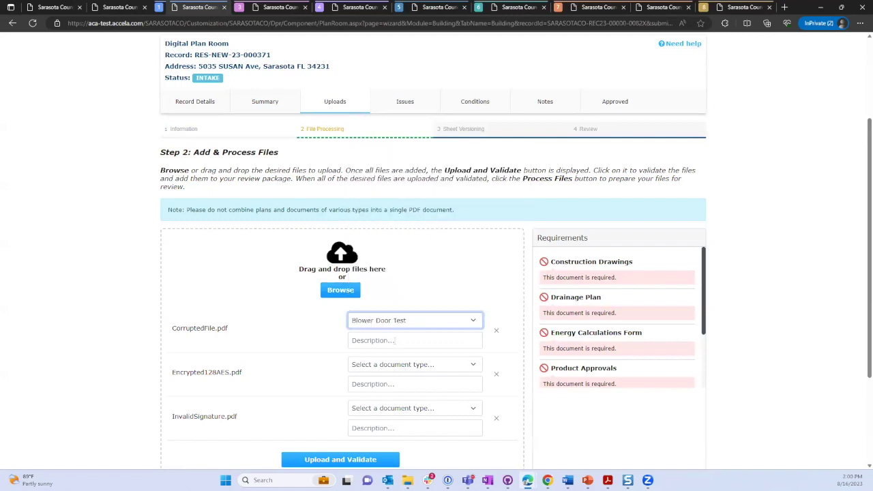
pyautogui.click(393, 364)
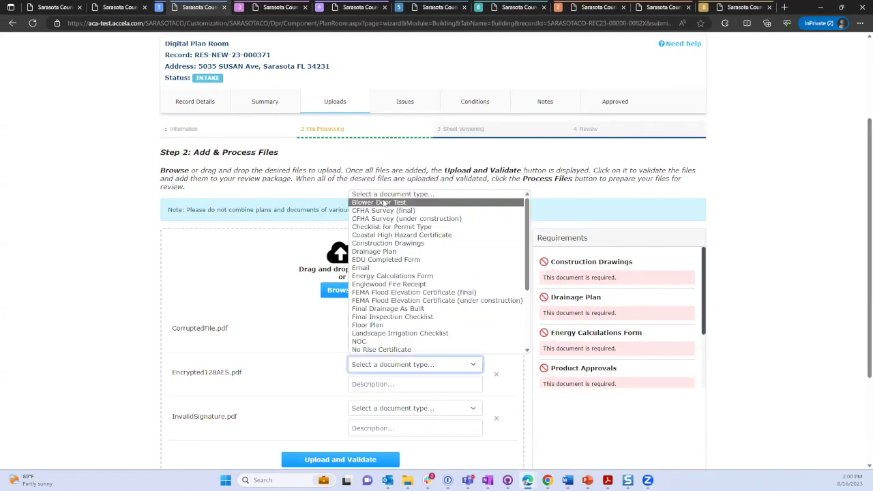
pyautogui.click(384, 202)
pyautogui.click(374, 408)
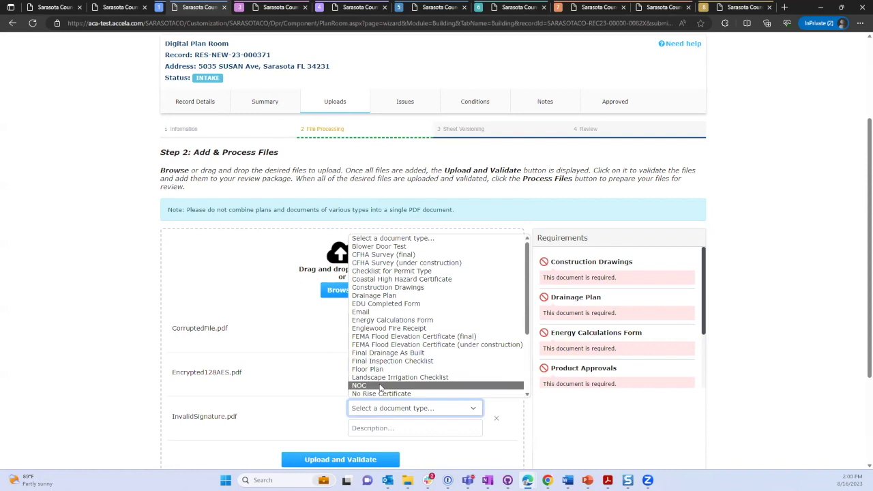
pyautogui.click(398, 289)
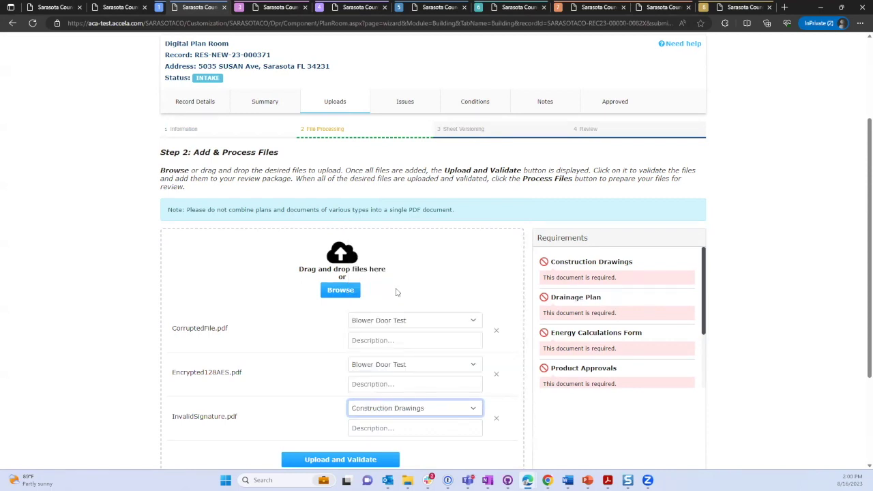
# Submit the three test PDFs with Upload and Validate.
pyautogui.scroll(-1, 324, 334)
pyautogui.scroll(-1, 324, 335)
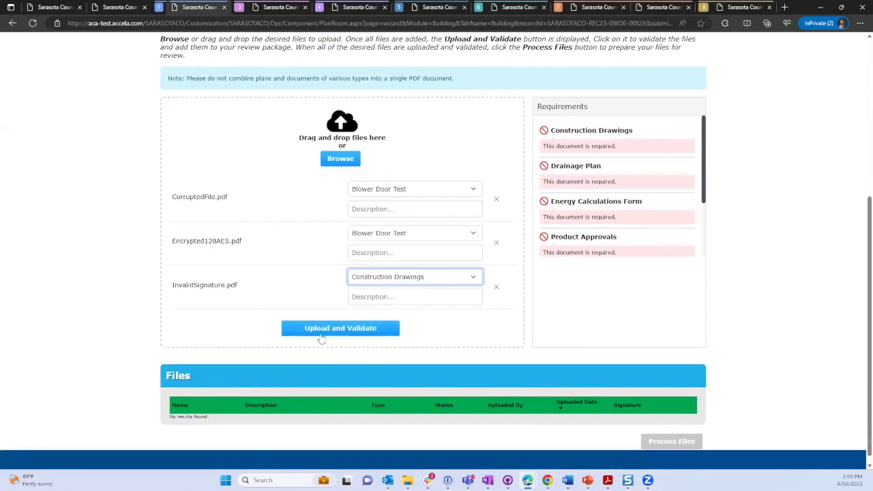
pyautogui.click(320, 330)
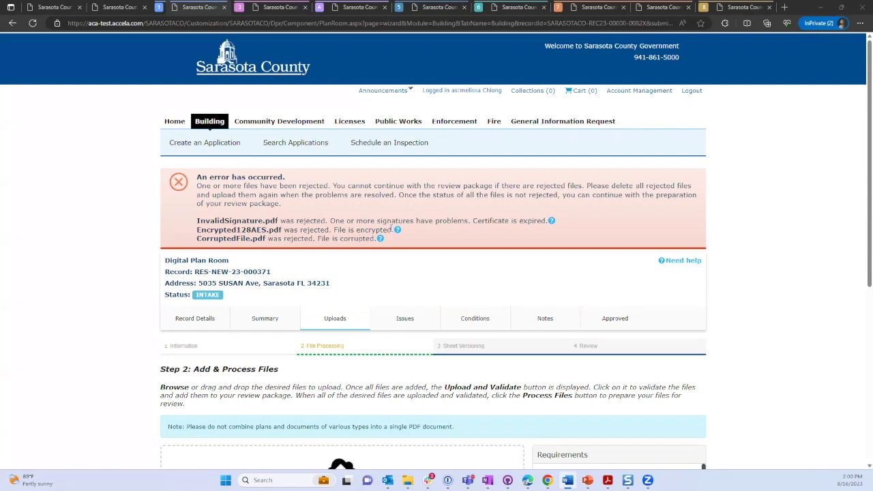
# Read the help explanation for Encrypted128AES.pdf's encryption rejection.
pyautogui.moveTo(398, 232)
# Delete the rejected InvalidSignature, Encrypted128AES and CorruptedFile rows, confirming each removal.
pyautogui.scroll(-5, 431, 240)
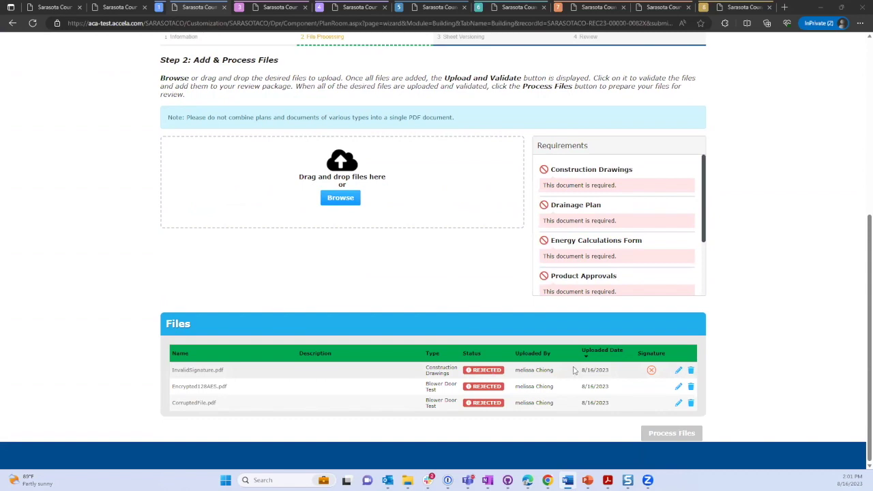
pyautogui.moveTo(652, 375)
pyautogui.click(692, 370)
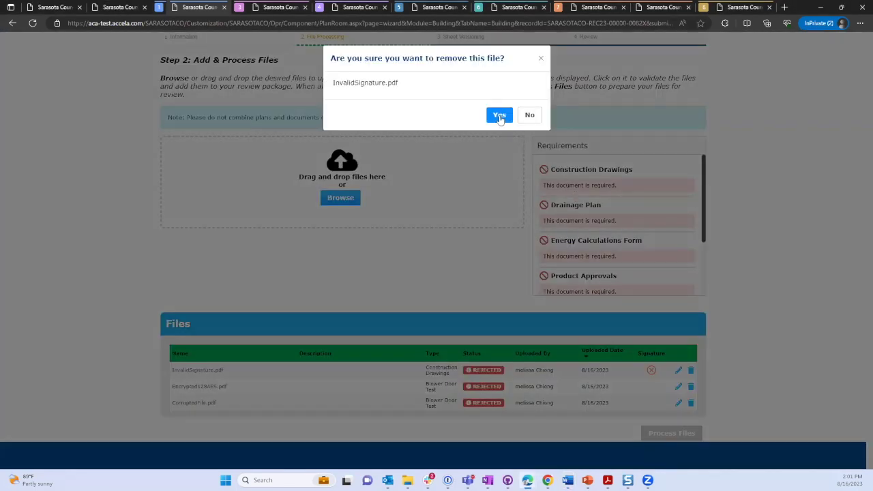
pyautogui.click(500, 116)
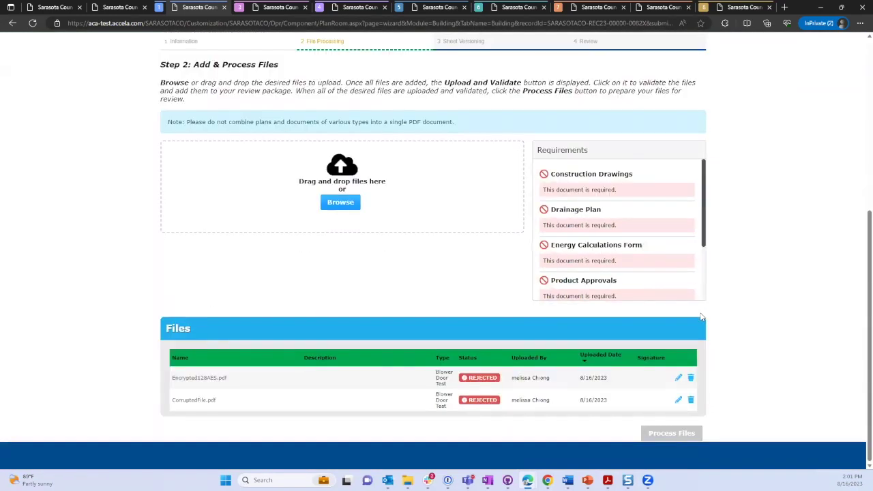
pyautogui.click(691, 377)
pyautogui.click(498, 116)
pyautogui.click(691, 399)
pyautogui.click(499, 115)
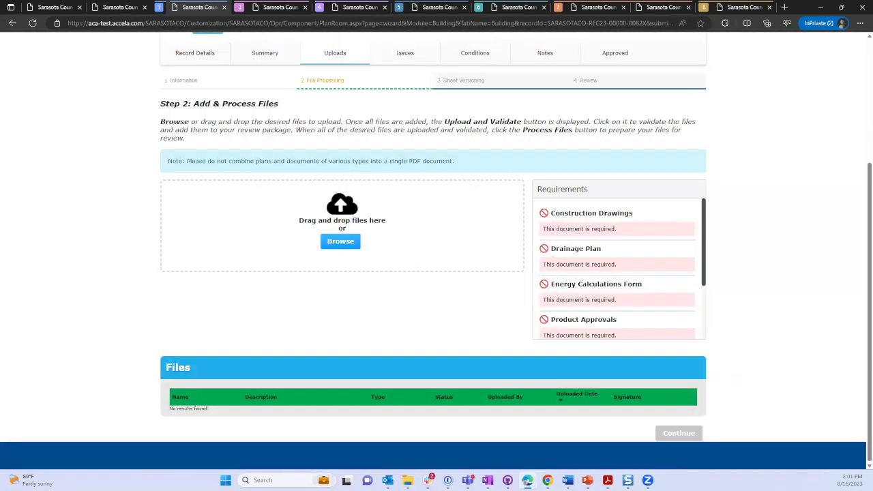
pyautogui.hotkey('alt', 'Tab')
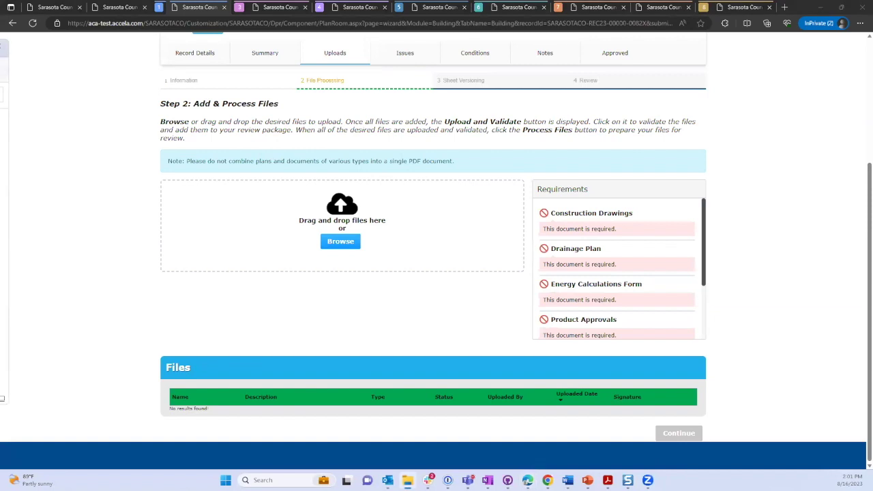
# Drop the six plan PDFs into the upload area and type Construction Drawings.pdf as Construction Drawings.
pyautogui.moveTo(170, 164); pyautogui.dragTo(335, 212)
pyautogui.scroll(-1, 457, 230)
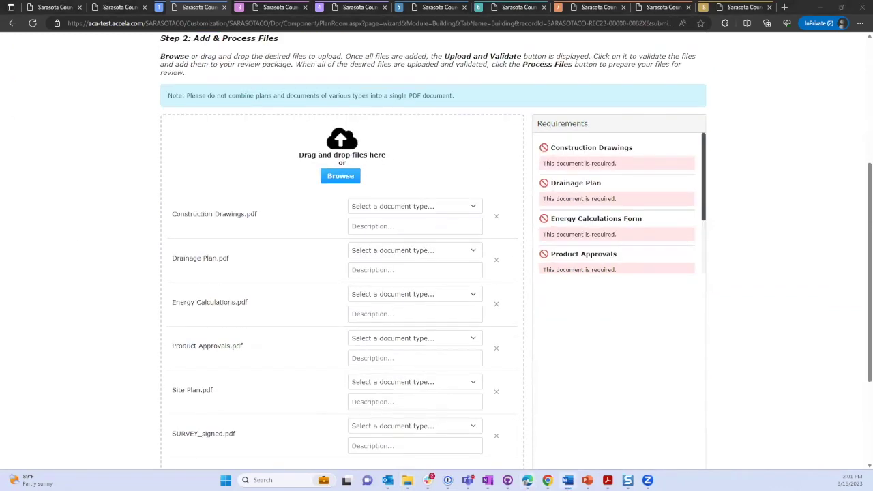
pyautogui.click(378, 208)
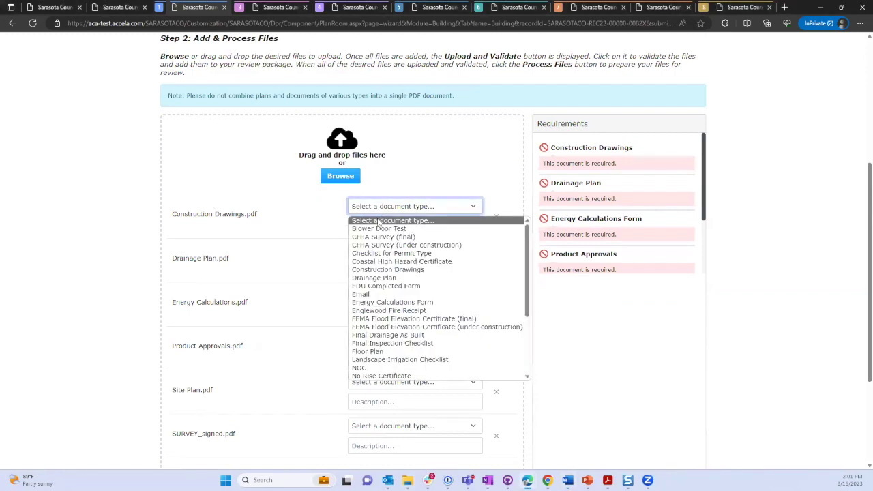
pyautogui.click(382, 270)
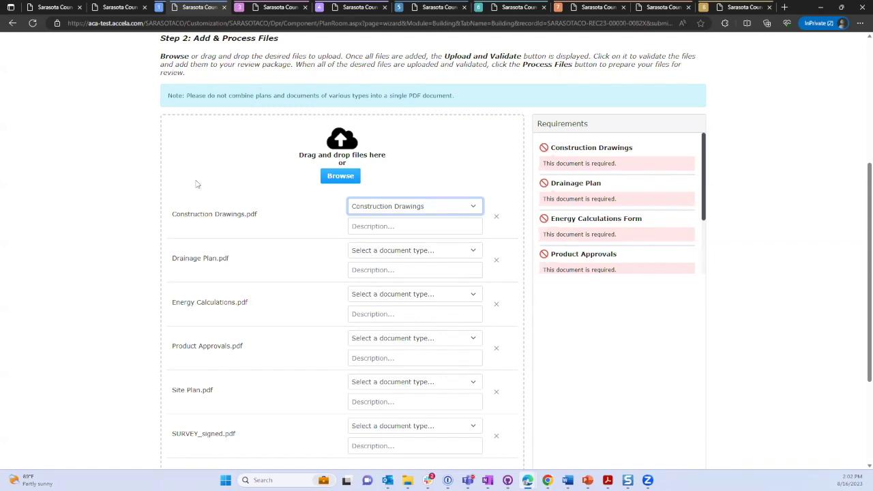
pyautogui.click(381, 225)
# Describe Construction Drawings as 'plans'; set Drainage Plan ('drainage') and Energy Calculations Form ('calcs').
pyautogui.write('plans')
pyautogui.click(384, 251)
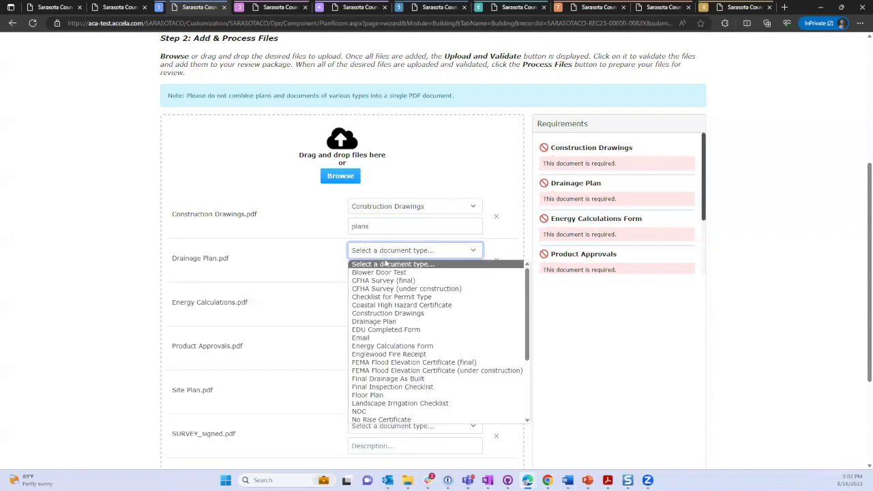
pyautogui.click(374, 322)
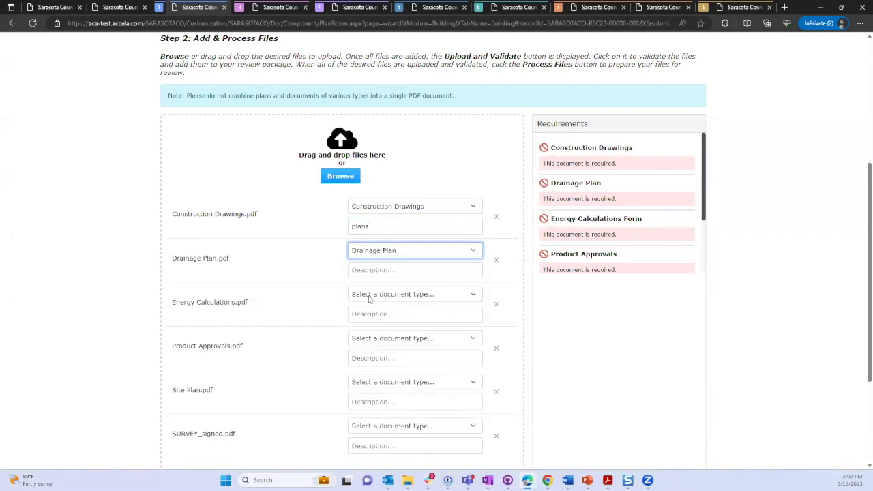
pyautogui.click(369, 271)
pyautogui.write('drainage')
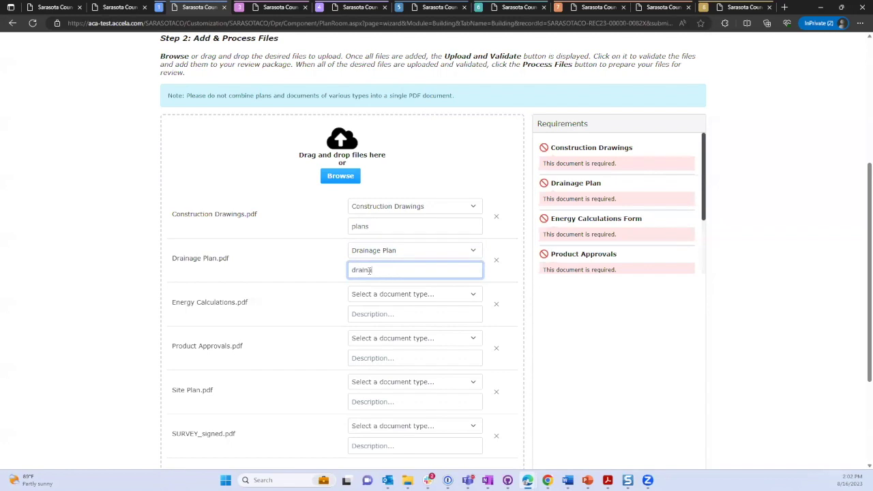
pyautogui.click(372, 294)
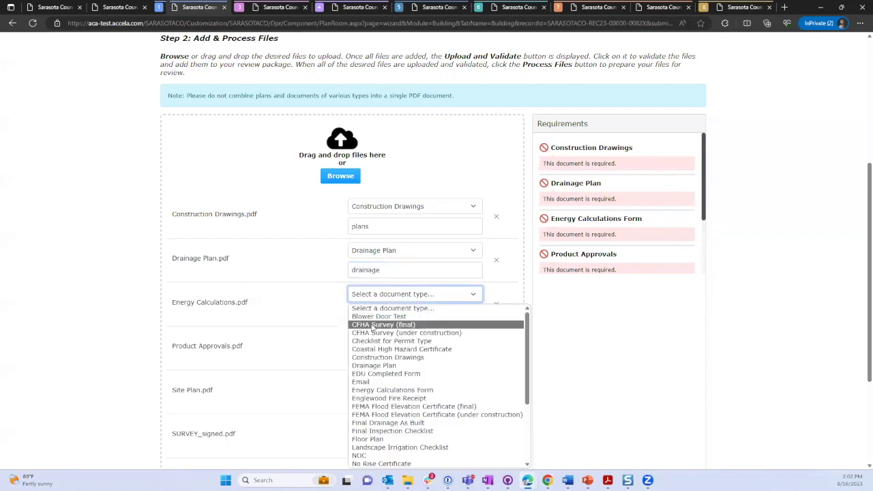
pyautogui.click(374, 390)
pyautogui.click(371, 314)
pyautogui.write('calcs')
# Set Product Approvals.pdf's type to Product Approvals with description 'product'.
pyautogui.scroll(-2, 370, 309)
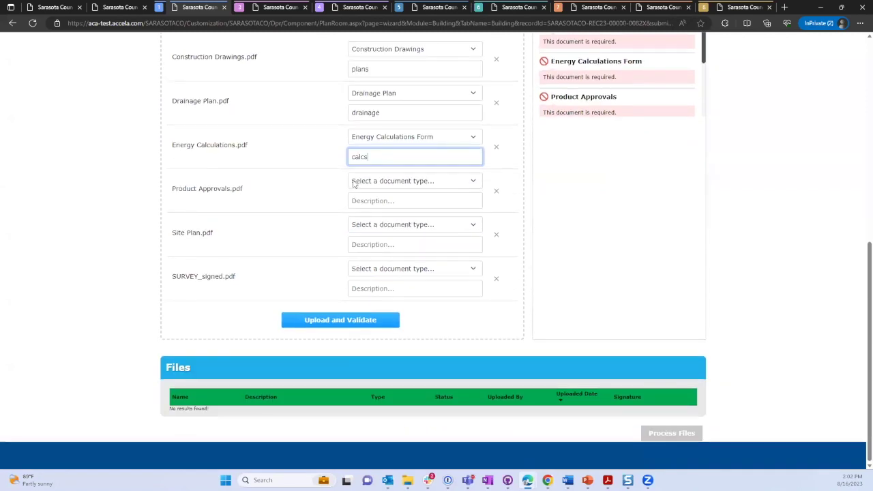
pyautogui.scroll(1, 380, 226)
pyautogui.click(376, 251)
pyautogui.scroll(-3, 395, 332)
pyautogui.scroll(-2, 394, 332)
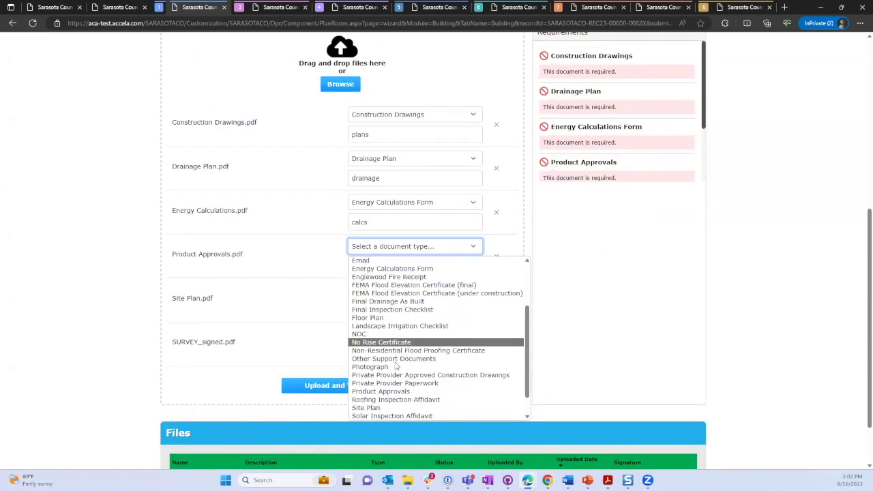
pyautogui.click(394, 391)
pyautogui.click(383, 266)
pyautogui.write('product')
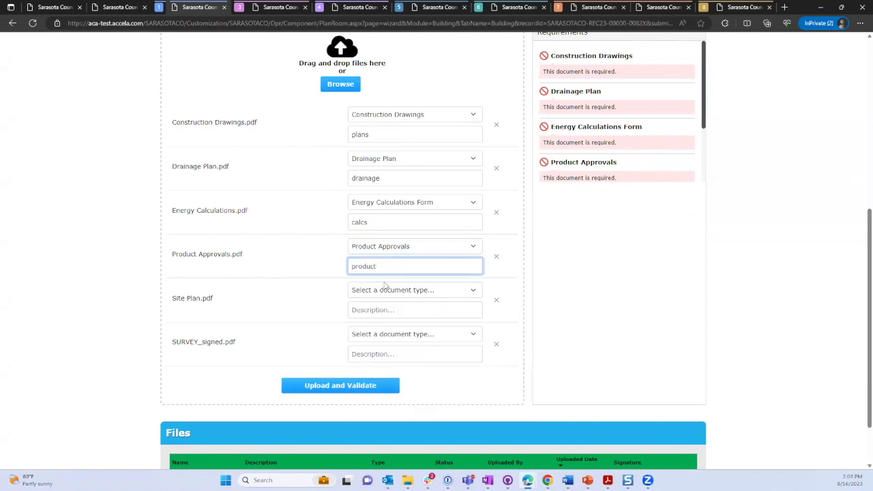
# Type Site Plan.pdf as Site Plan ('site') and SURVEY_signed.pdf as Survey ('sirurvey').
pyautogui.click(387, 290)
pyautogui.scroll(-4, 387, 399)
pyautogui.click(382, 427)
pyautogui.click(379, 310)
pyautogui.write('site')
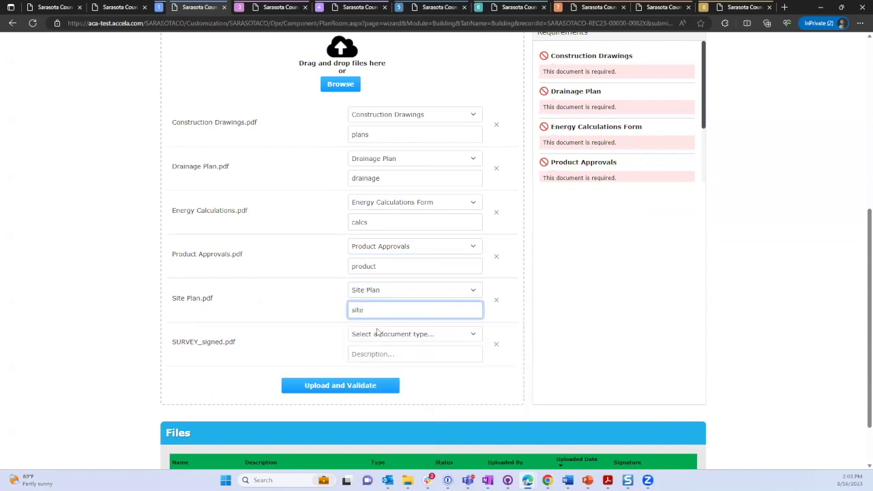
pyautogui.click(378, 334)
pyautogui.scroll(-3, 391, 305)
pyautogui.click(363, 311)
pyautogui.click(363, 354)
pyautogui.write('sirurvey')
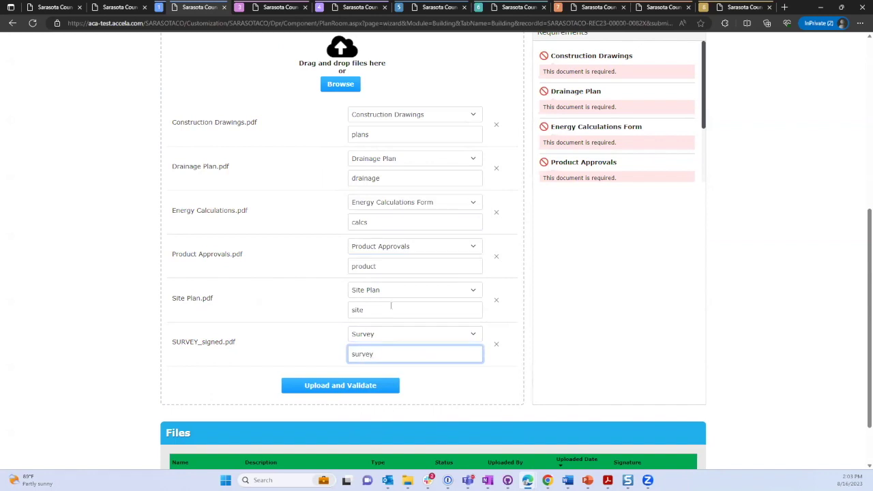
pyautogui.scroll(3, 391, 305)
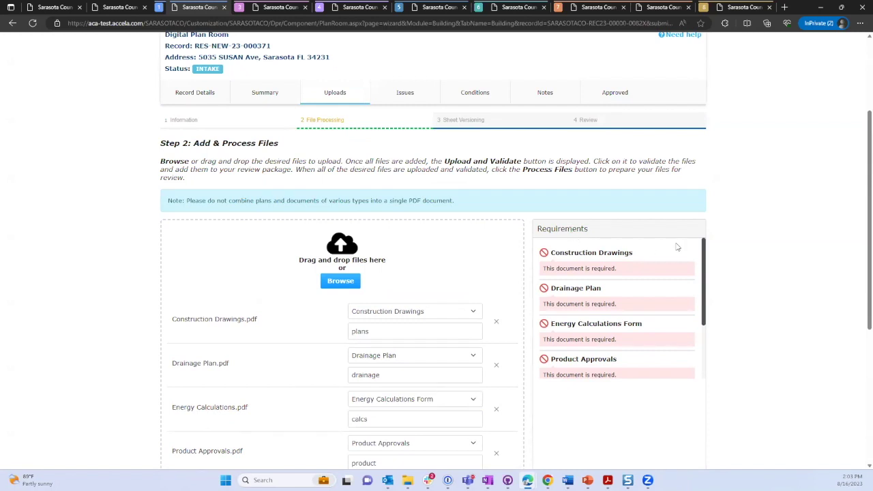
pyautogui.moveTo(704, 245)
pyautogui.mouseDown()
pyautogui.moveTo(703, 257)
pyautogui.moveTo(704, 249)
pyautogui.mouseUp()
pyautogui.scroll(-2, 621, 267)
pyautogui.scroll(2, 624, 287)
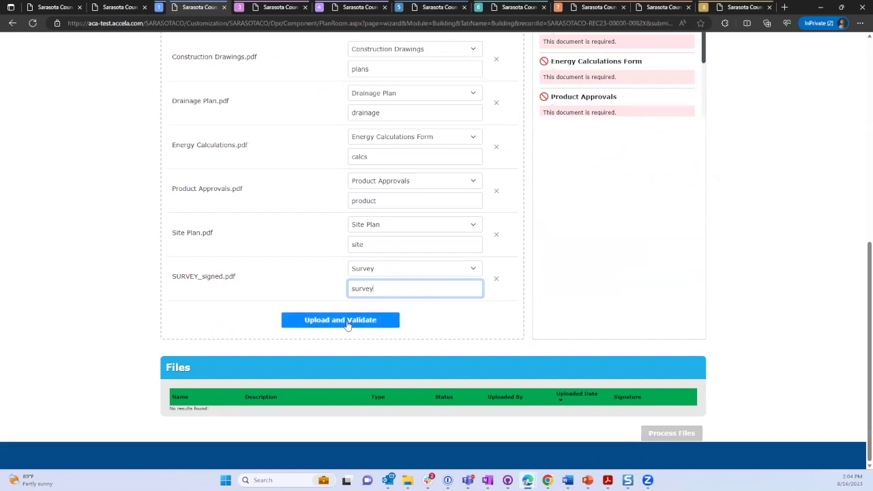
# Upload and validate all six typed PDFs until each shows Validated.
pyautogui.click(348, 321)
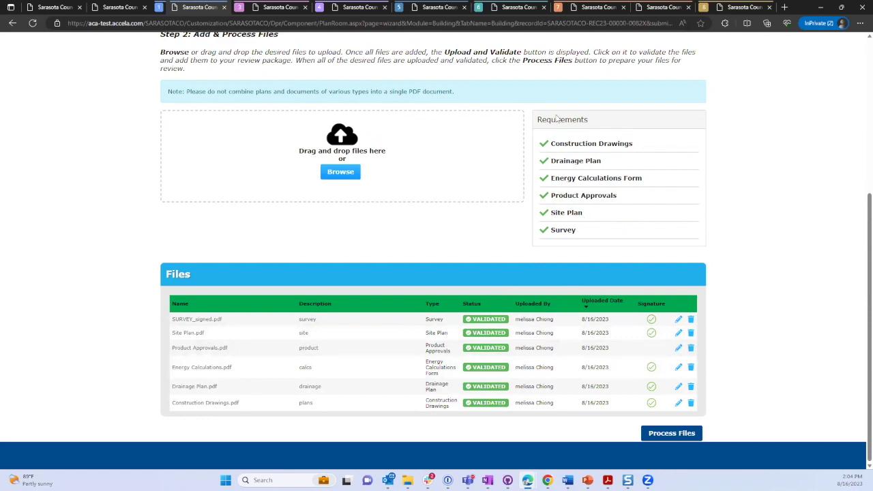
pyautogui.scroll(2, 559, 120)
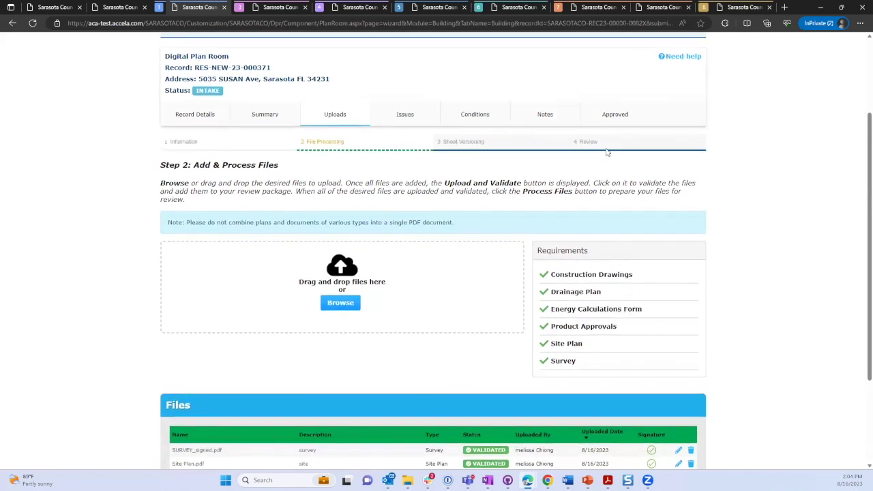
# Review the six validated files and checked requirements before moving to the presentation.
pyautogui.scroll(-2, 604, 170)
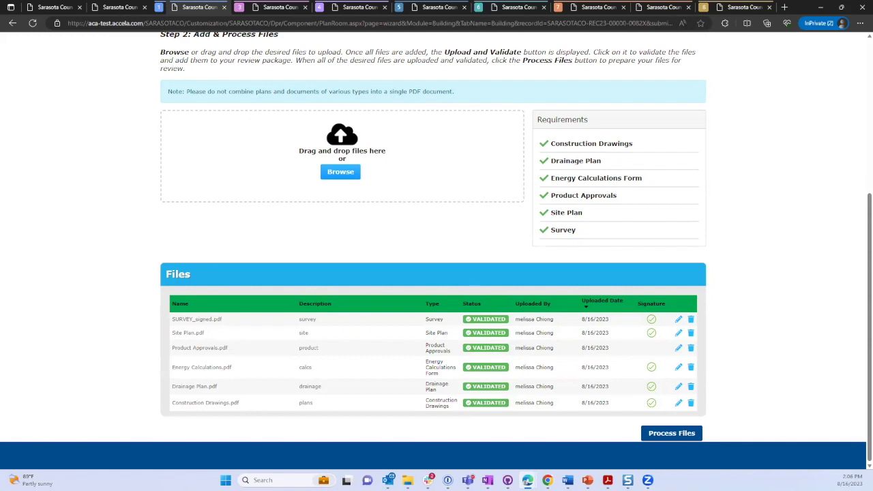
pyautogui.hotkey('alt', 'Tab')
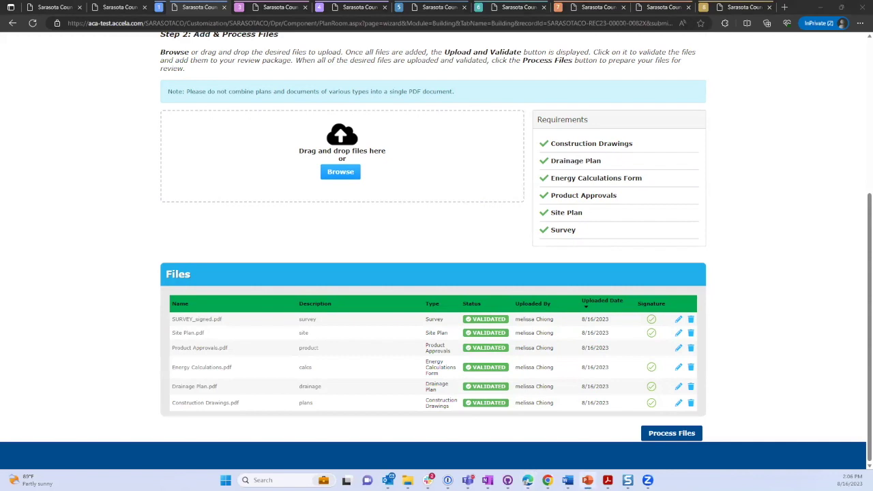
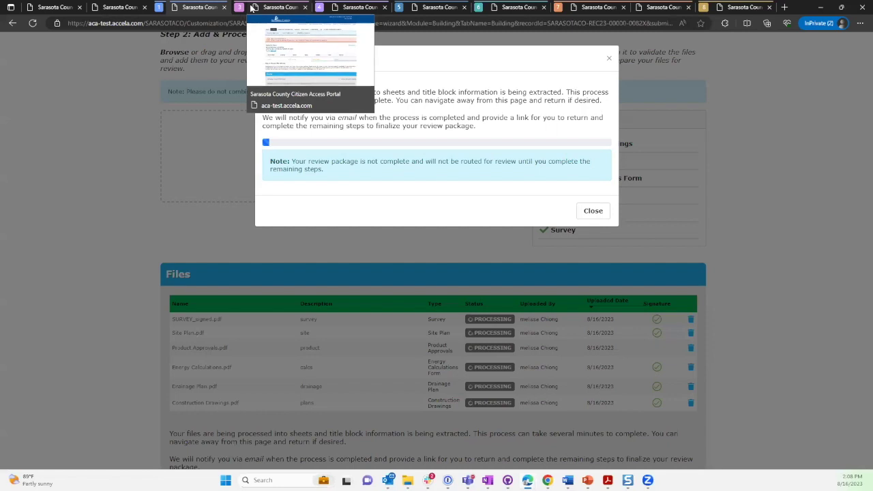
# Dismiss the file processing notice and switch to the application's Step 3 Version Plan Sheets tab.
pyautogui.click(594, 210)
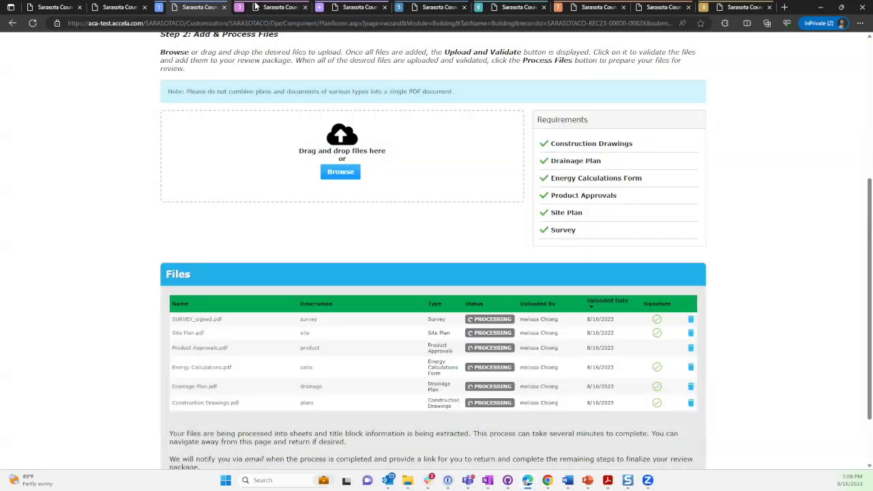
pyautogui.moveTo(258, 8)
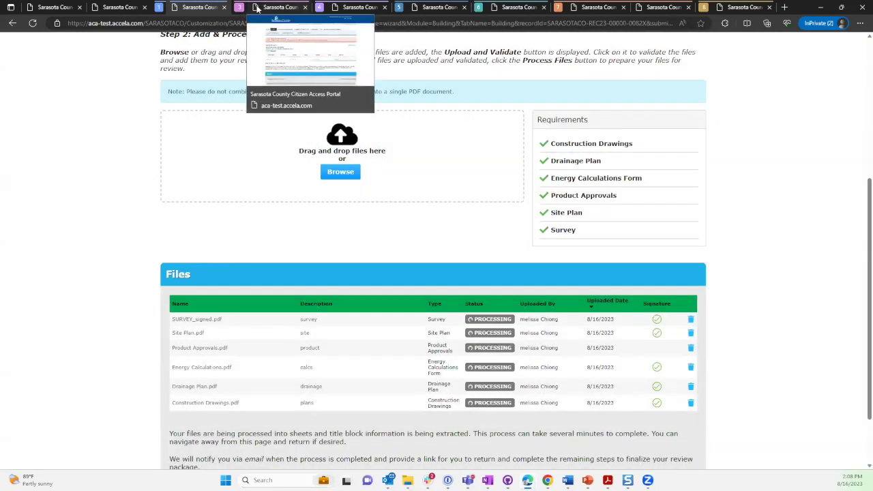
pyautogui.click(258, 9)
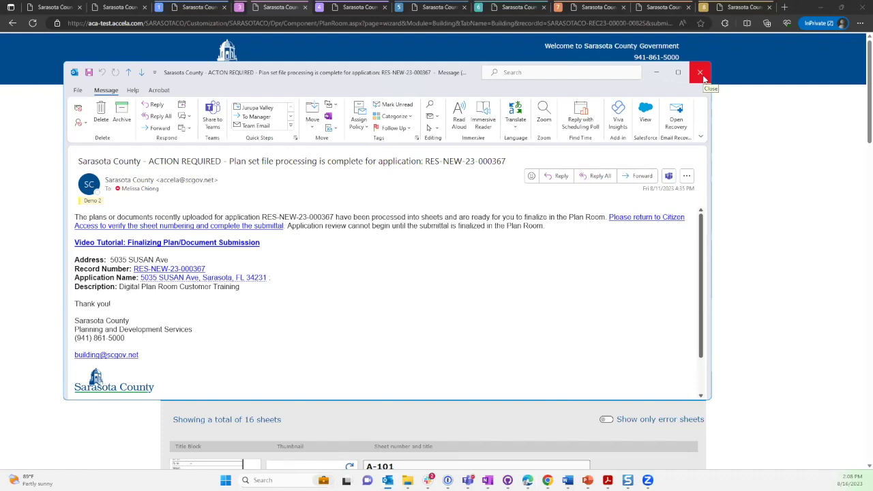
# Close the ACTION REQUIRED processing-complete email to return to the 16-sheet Plan Room.
pyautogui.click(701, 73)
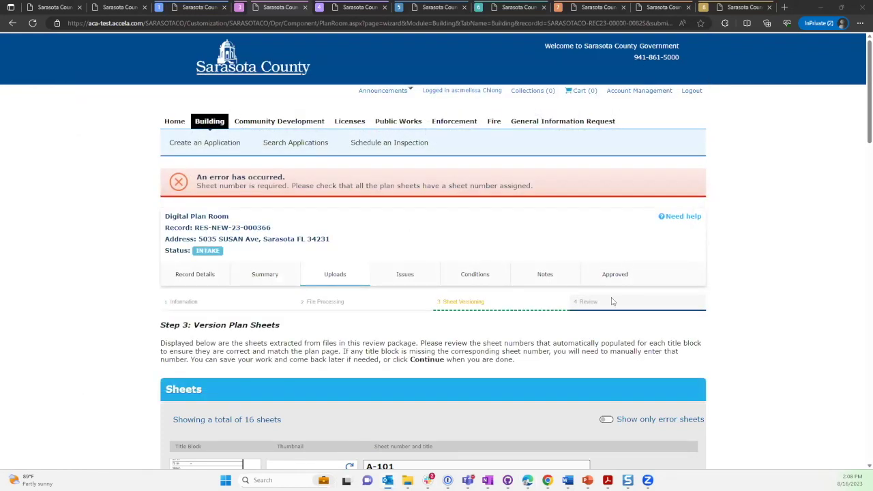
pyautogui.scroll(-1, 613, 301)
pyautogui.scroll(-1, 612, 301)
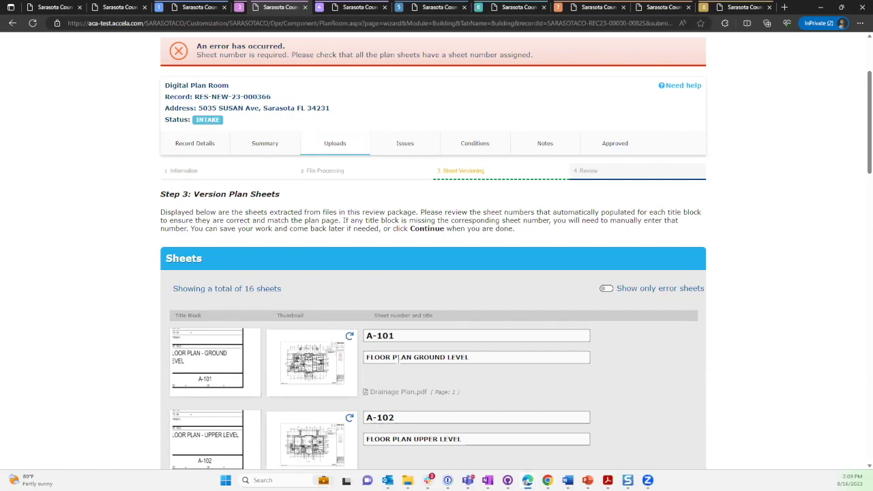
pyautogui.scroll(-2, 400, 357)
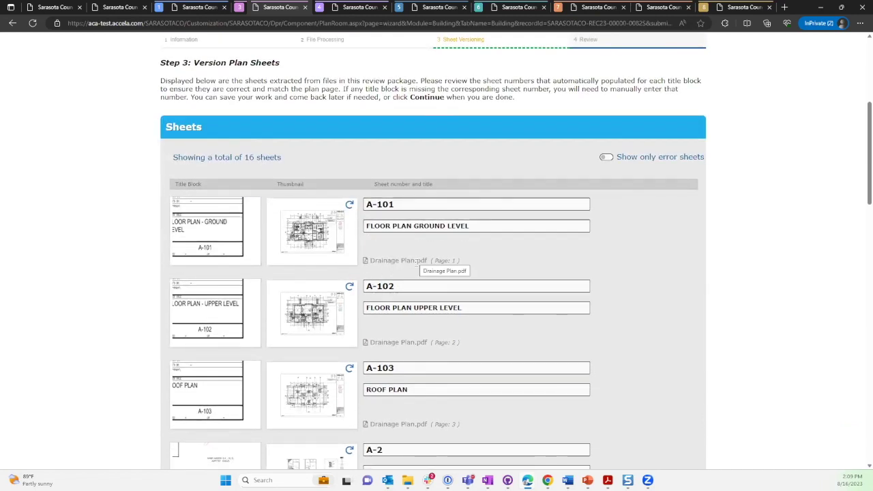
pyautogui.moveTo(374, 261); pyautogui.dragTo(440, 247)
pyautogui.scroll(-4, 383, 252)
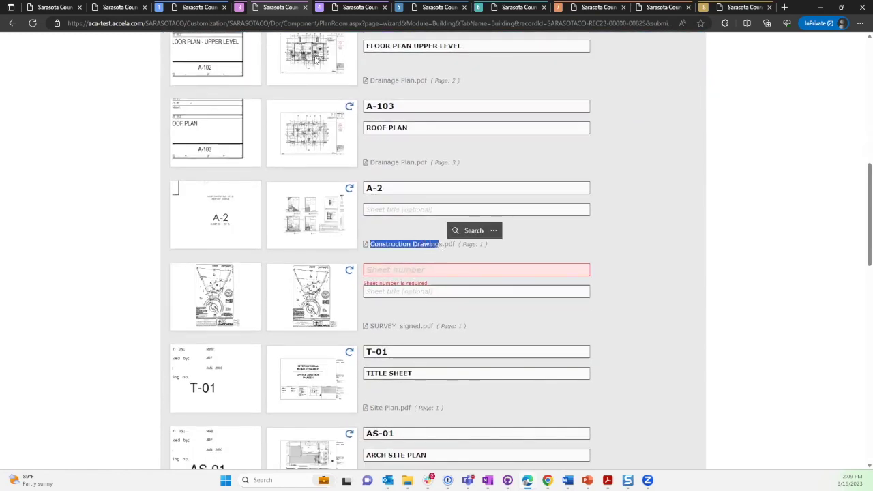
pyautogui.scroll(3, 453, 267)
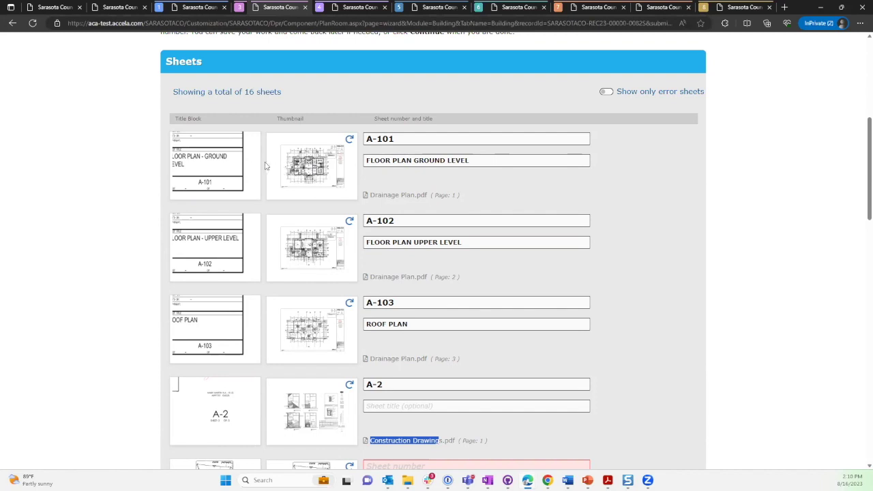
pyautogui.click(298, 167)
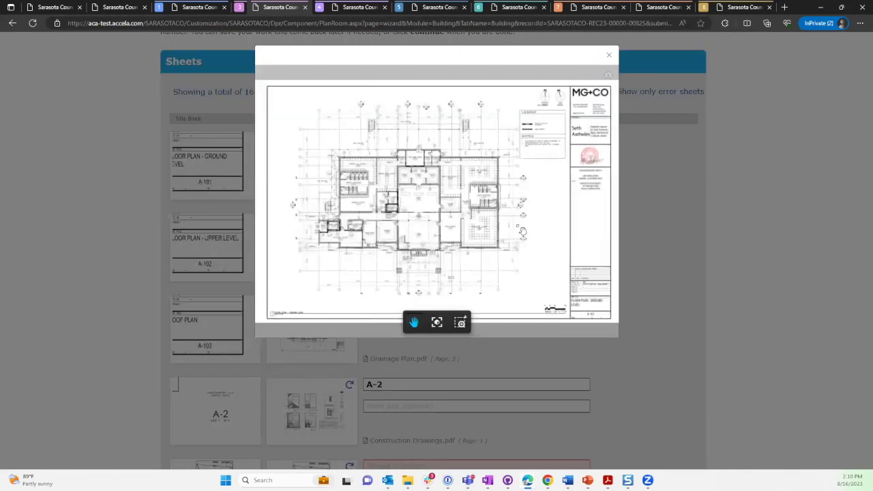
pyautogui.scroll(3, 513, 232)
pyautogui.scroll(5, 513, 232)
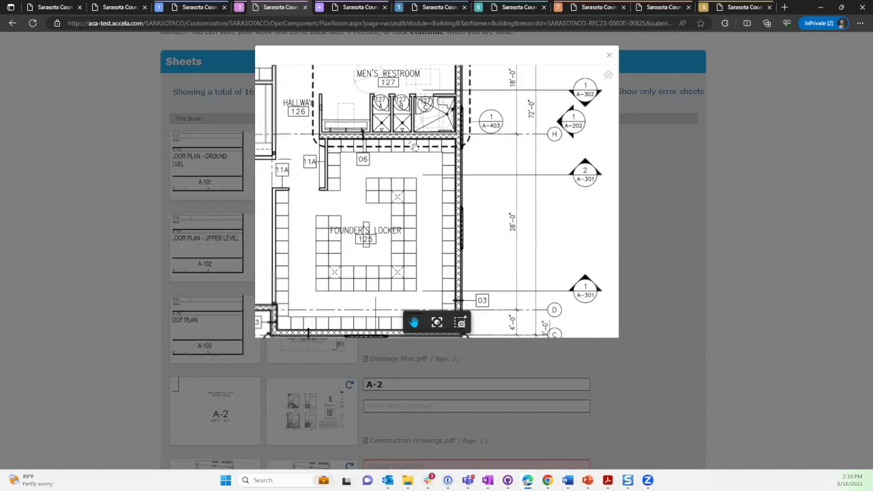
pyautogui.scroll(-2, 478, 204)
pyautogui.scroll(4, 449, 191)
pyautogui.moveTo(450, 191)
pyautogui.mouseDown()
pyautogui.moveTo(317, 124)
pyautogui.moveTo(287, 25)
pyautogui.mouseUp()
pyautogui.moveTo(396, 164); pyautogui.dragTo(314, 43)
pyautogui.moveTo(399, 112); pyautogui.dragTo(296, 34)
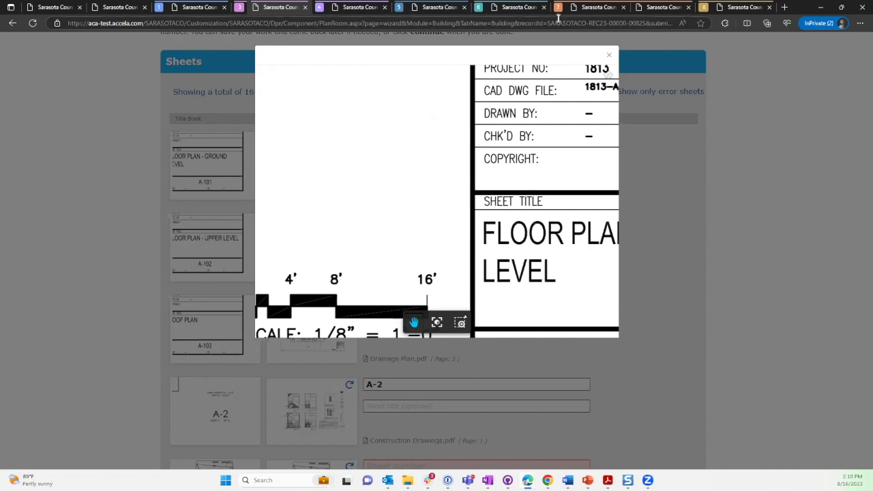
pyautogui.click(609, 55)
pyautogui.click(225, 156)
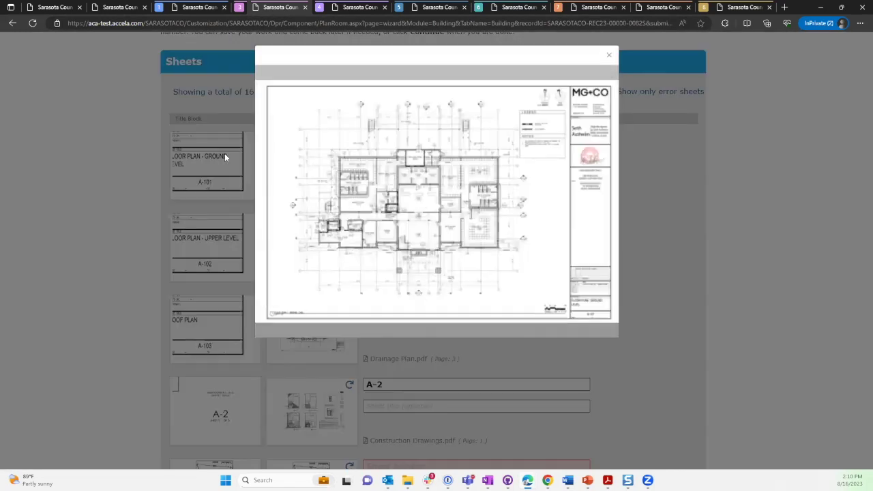
pyautogui.scroll(-1, 537, 251)
pyautogui.scroll(5, 538, 252)
pyautogui.scroll(4, 538, 251)
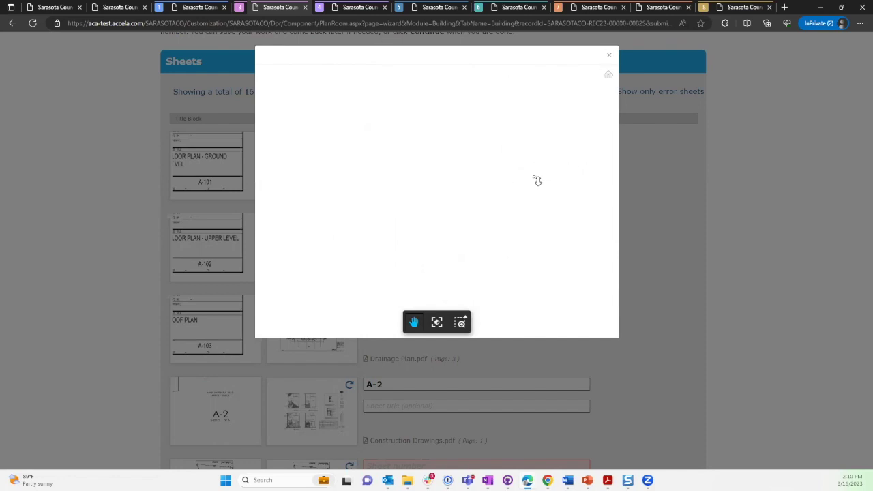
pyautogui.click(610, 54)
pyautogui.click(227, 162)
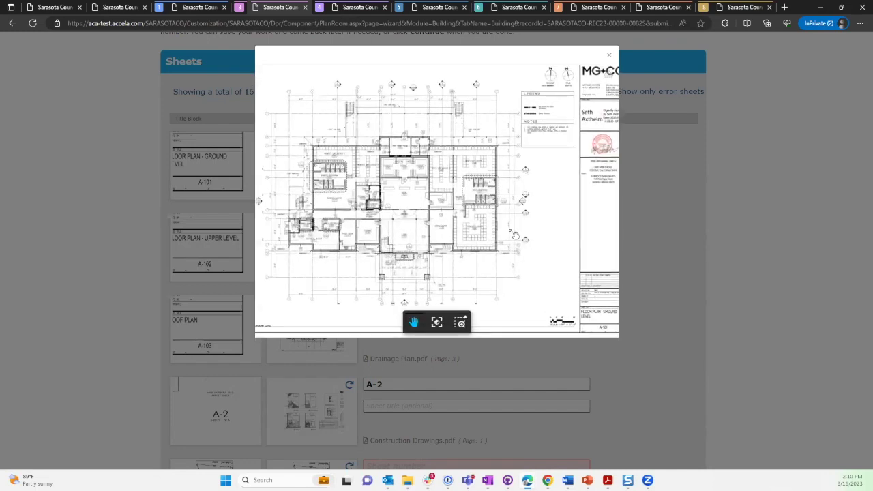
pyautogui.scroll(2, 514, 223)
pyautogui.moveTo(514, 223); pyautogui.dragTo(425, 175)
pyautogui.scroll(2, 417, 216)
pyautogui.scroll(2, 425, 174)
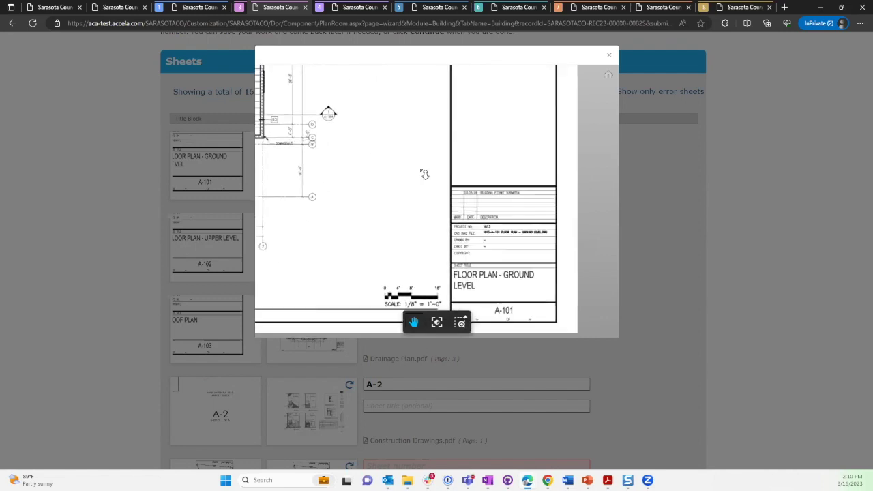
pyautogui.moveTo(504, 216); pyautogui.dragTo(490, 151)
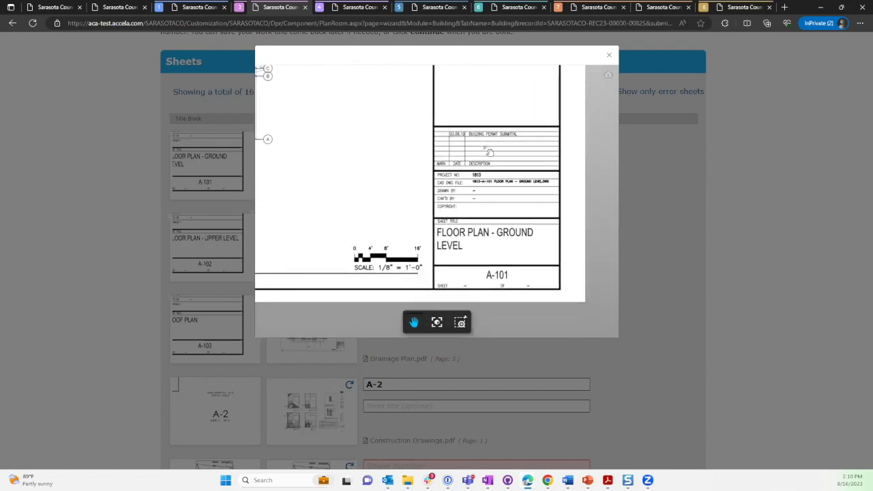
pyautogui.scroll(2, 490, 151)
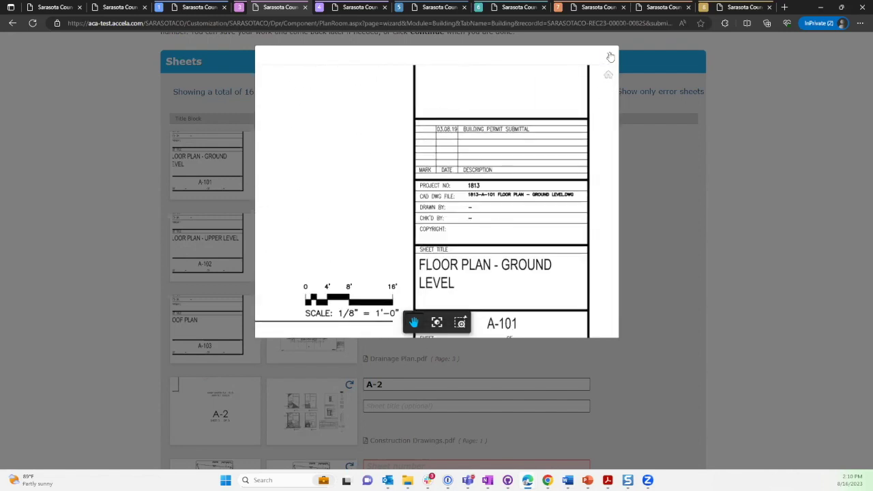
pyautogui.click(610, 54)
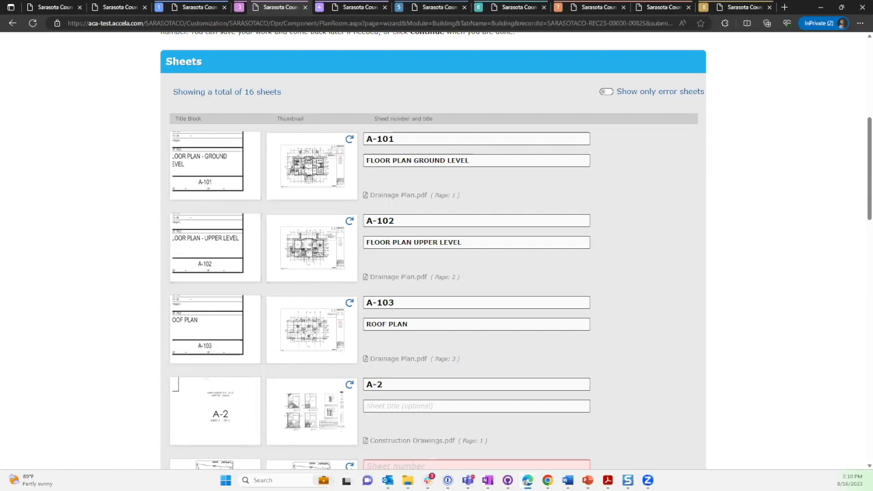
pyautogui.click(350, 139)
pyautogui.click(349, 139)
pyautogui.click(349, 139)
pyautogui.click(350, 139)
pyautogui.click(413, 138)
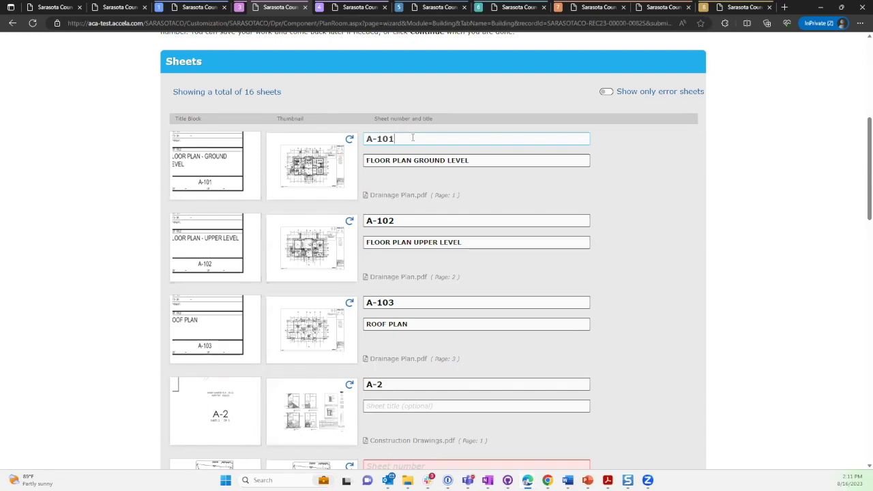
pyautogui.click(430, 405)
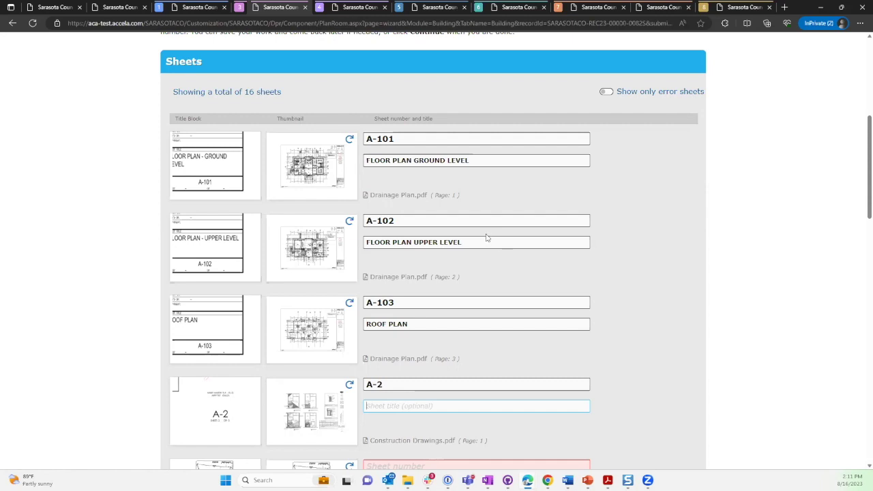
pyautogui.scroll(5, 478, 232)
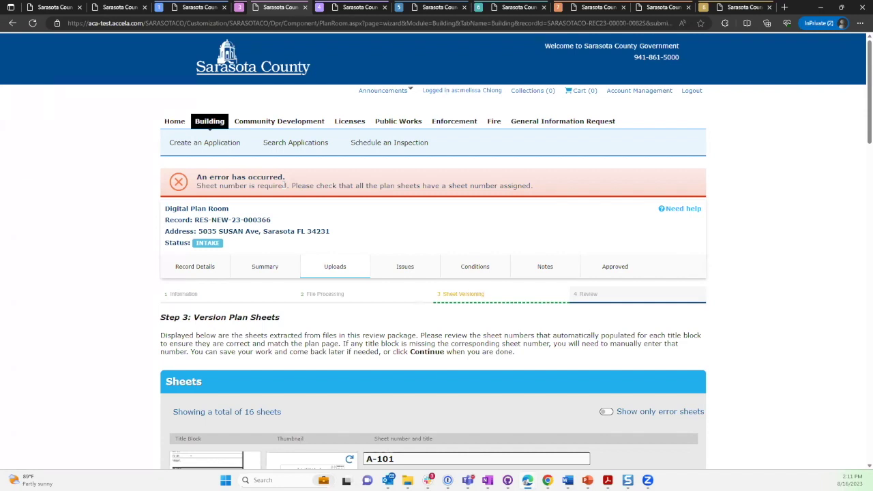
# Filter to error sheets and give the survey sheet the number SURVEY.
pyautogui.scroll(-8, 326, 219)
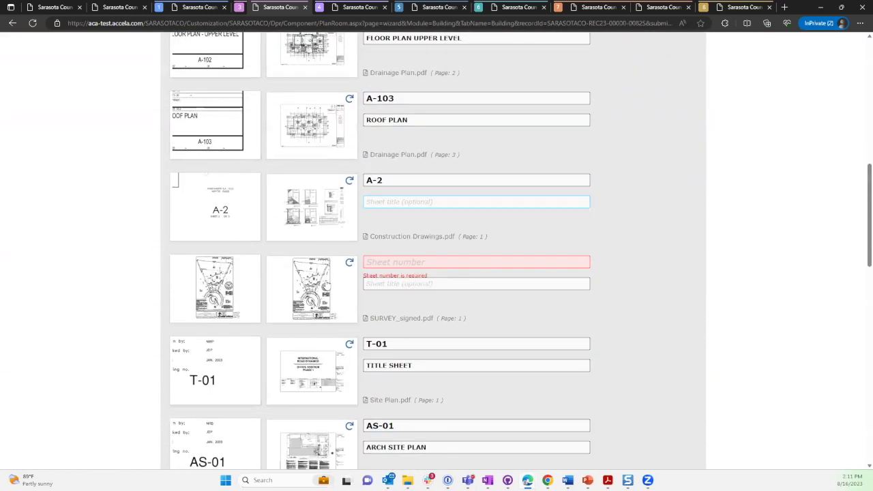
pyautogui.scroll(3, 327, 286)
pyautogui.scroll(2, 327, 285)
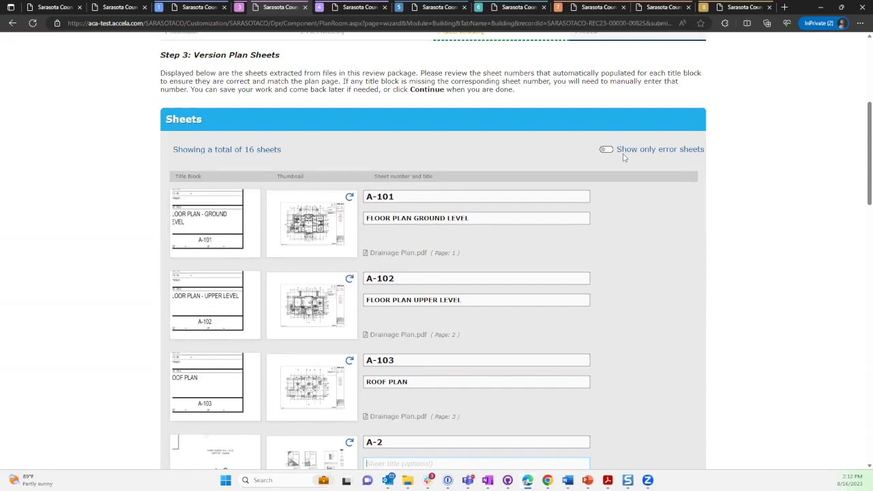
pyautogui.click(607, 150)
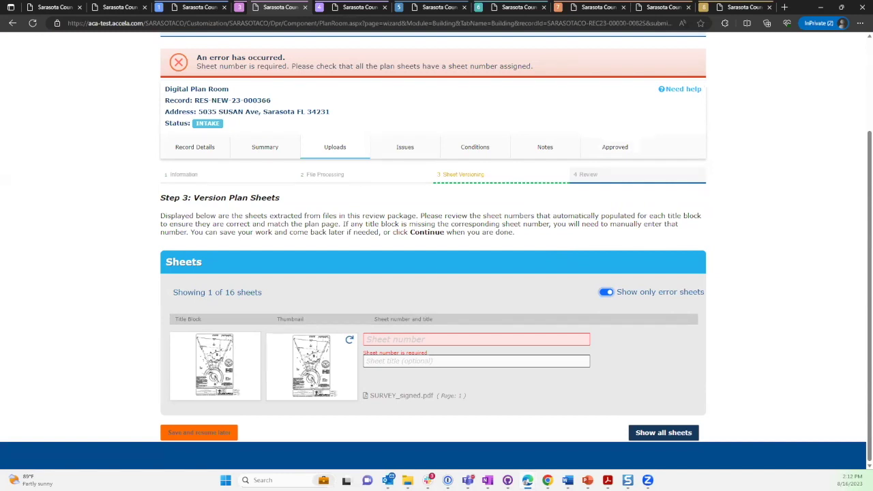
pyautogui.click(389, 338)
pyautogui.write('SURVEY')
pyautogui.click(605, 293)
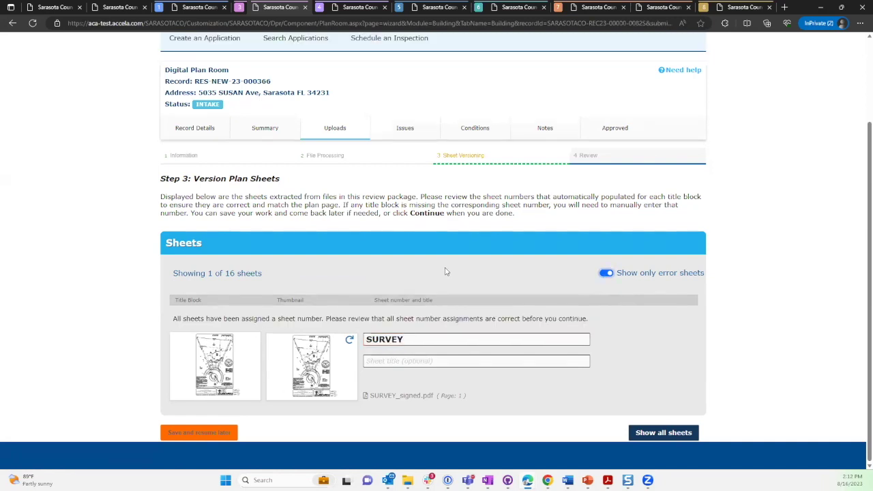
# Turn off 'Show only error sheets', check all 16 sheets, and continue to Step 4: Review.
pyautogui.scroll(3, 470, 232)
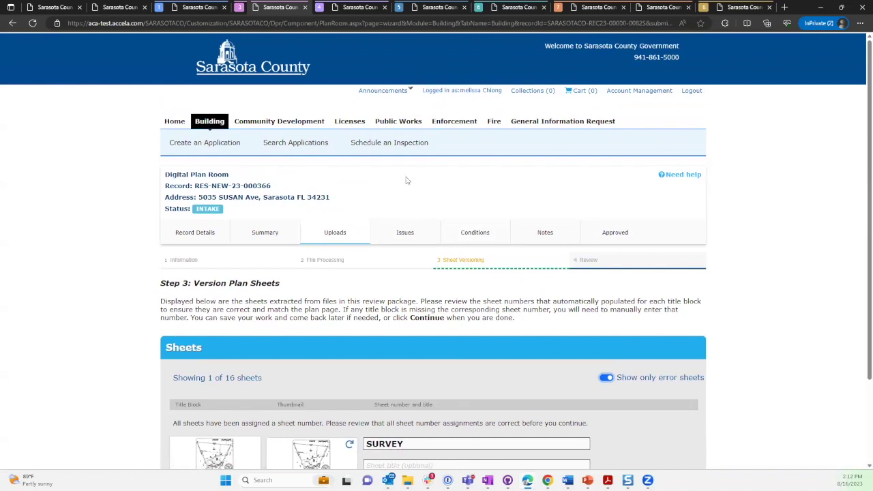
pyautogui.scroll(-2, 418, 232)
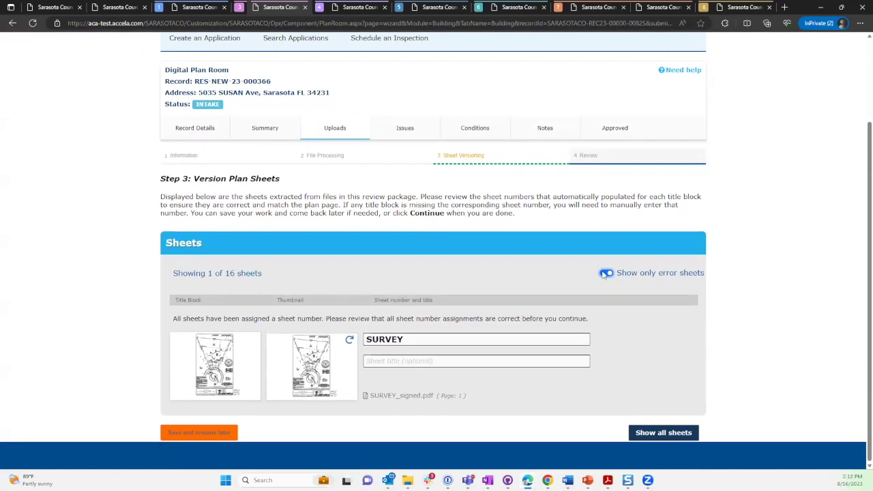
pyautogui.click(605, 274)
pyautogui.scroll(-10, 618, 297)
pyautogui.scroll(-7, 619, 296)
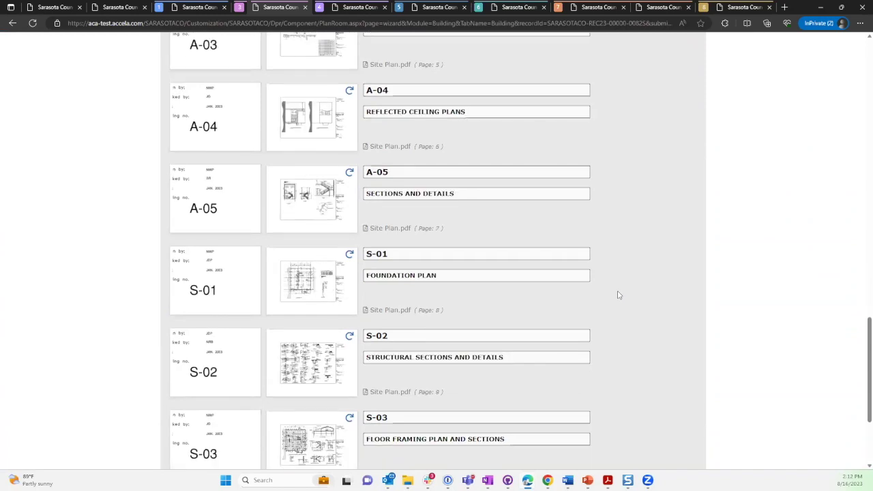
pyautogui.scroll(-3, 619, 296)
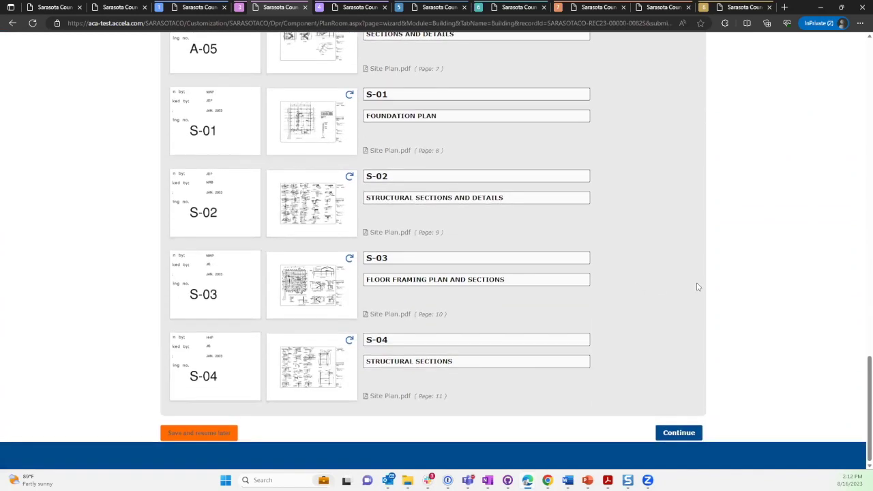
pyautogui.click(679, 431)
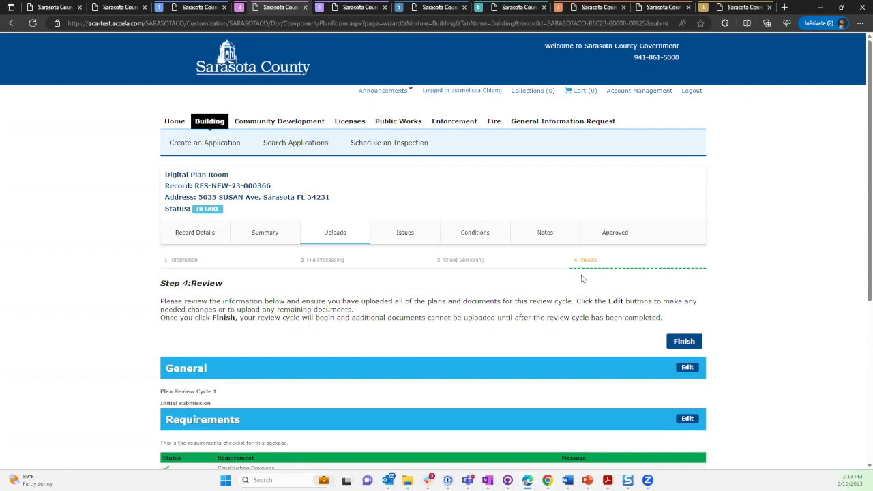
# Scroll the Review page to check the six met requirements and six processed files.
pyautogui.scroll(-3, 464, 280)
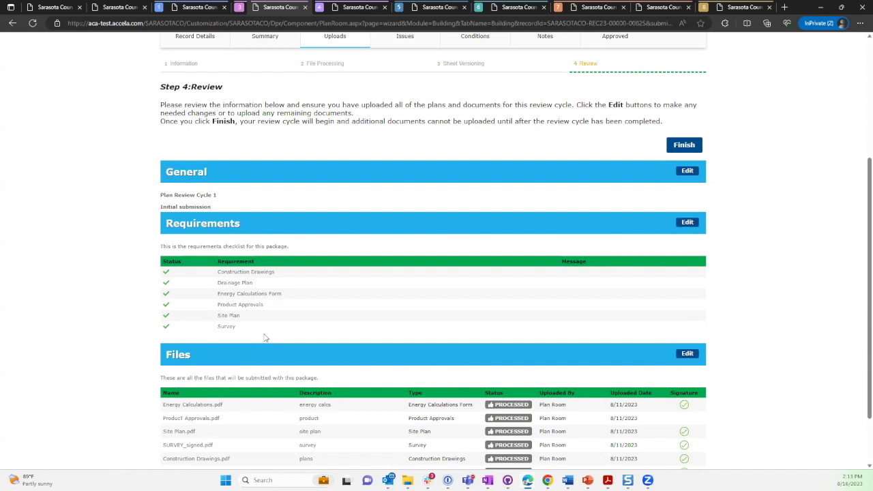
pyautogui.scroll(-1, 266, 337)
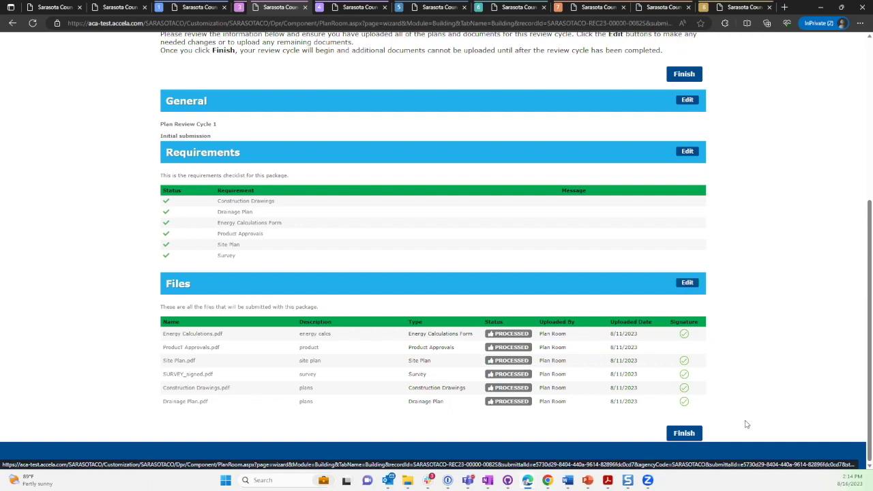
# Submit the RES-NEW-23-000366 review package, then switch to the additional-information email.
pyautogui.click(685, 433)
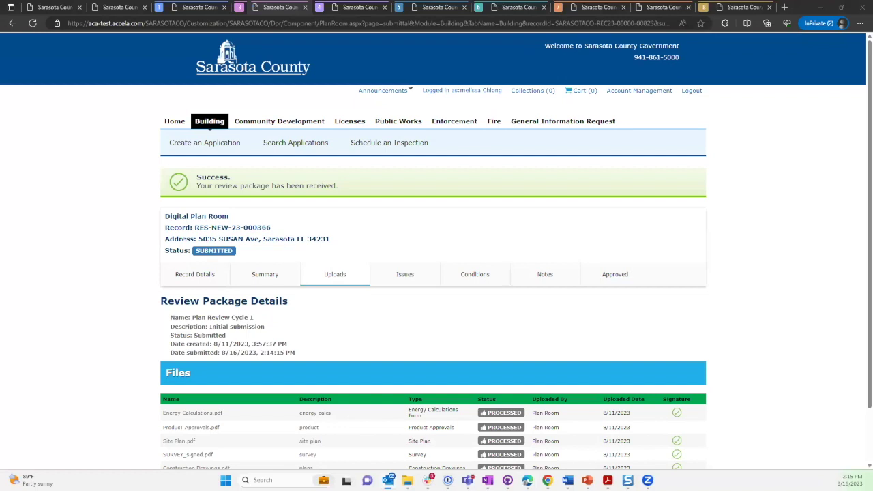
pyautogui.hotkey('alt', 'Tab')
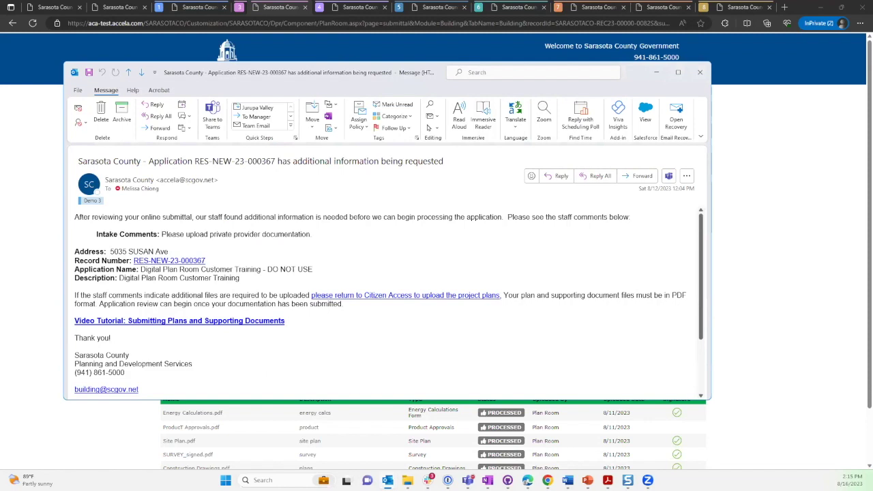
# Highlight the email's Intake Comments, close it, and switch to RES-NEW-23-000367's review packages.
pyautogui.moveTo(96, 234); pyautogui.dragTo(157, 237)
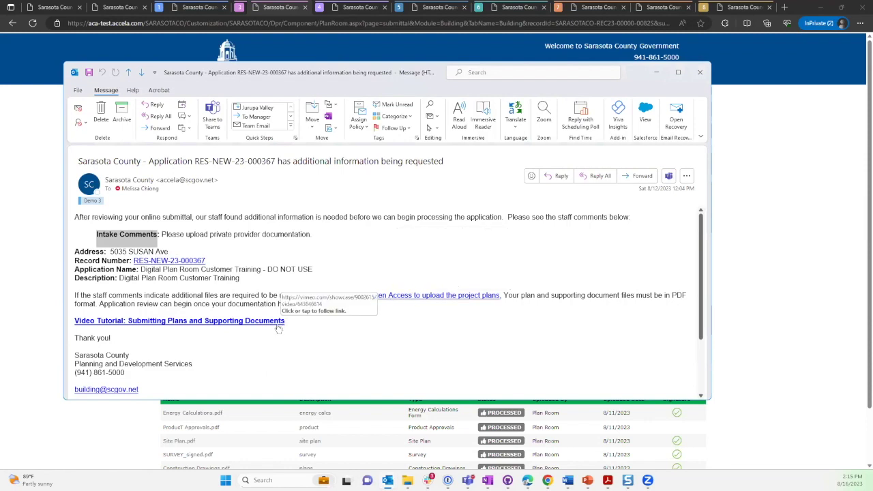
pyautogui.click(700, 73)
pyautogui.click(338, 7)
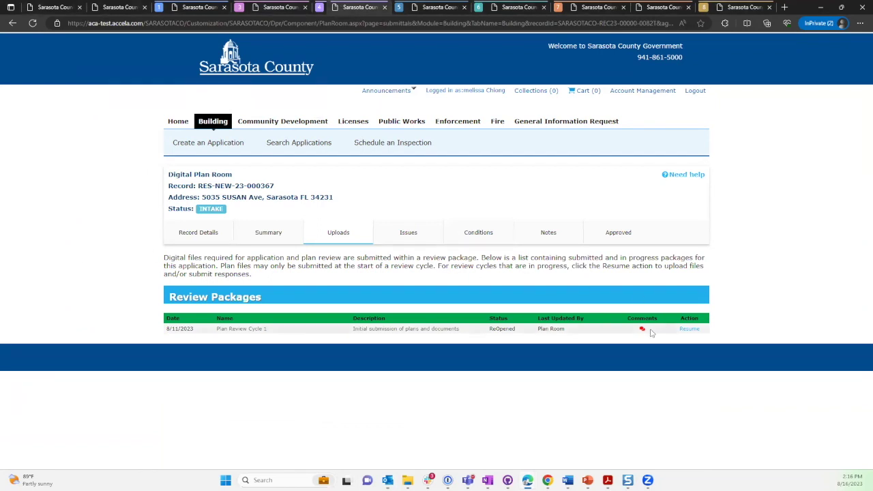
# Resume RES-NEW-23-000367's reopened package and continue through Steps 1, 2 and 3 to Review.
pyautogui.moveTo(643, 332)
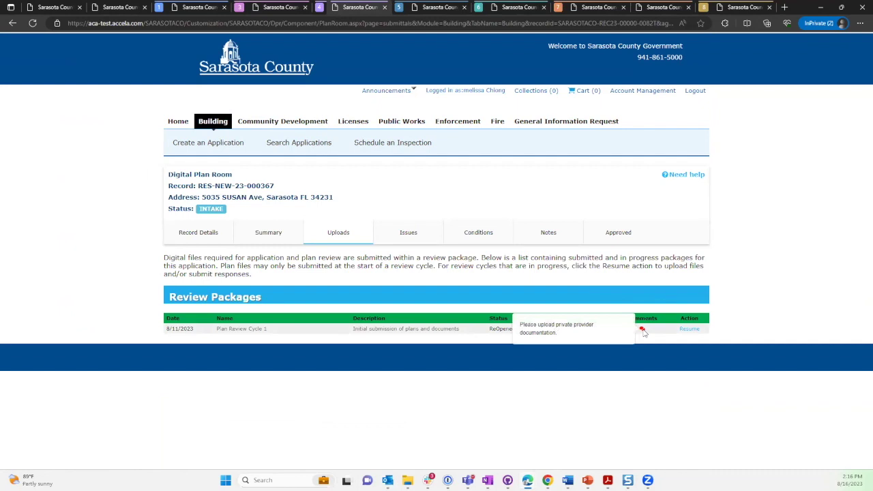
pyautogui.click(688, 331)
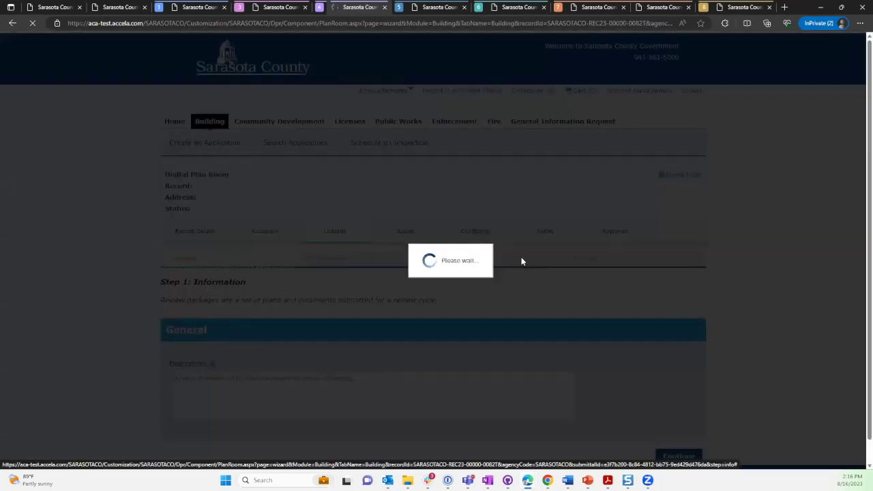
pyautogui.scroll(-1, 522, 262)
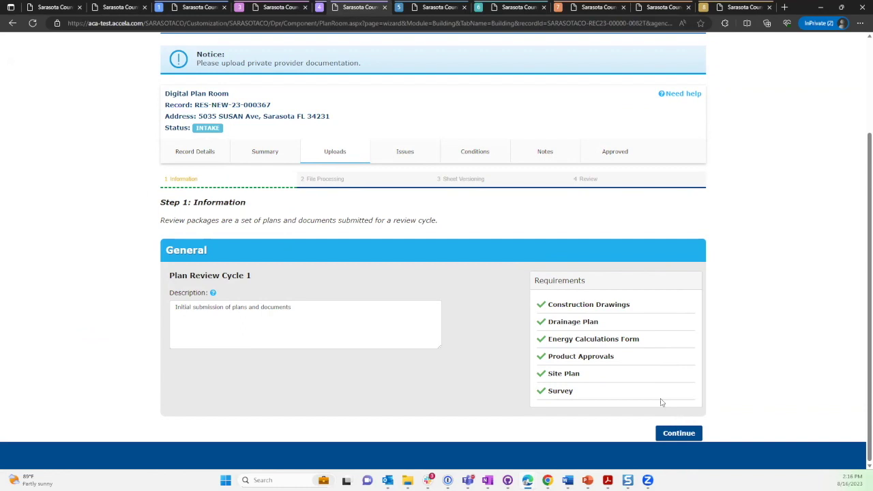
pyautogui.click(679, 432)
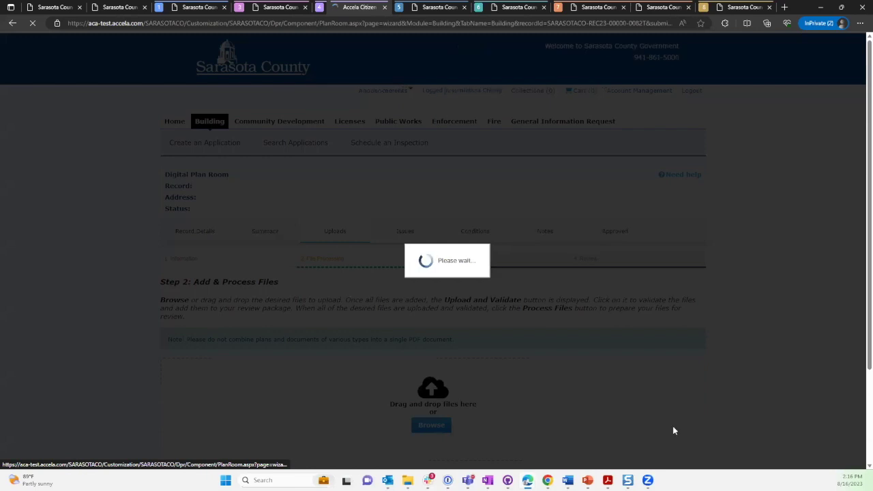
pyautogui.scroll(-4, 778, 400)
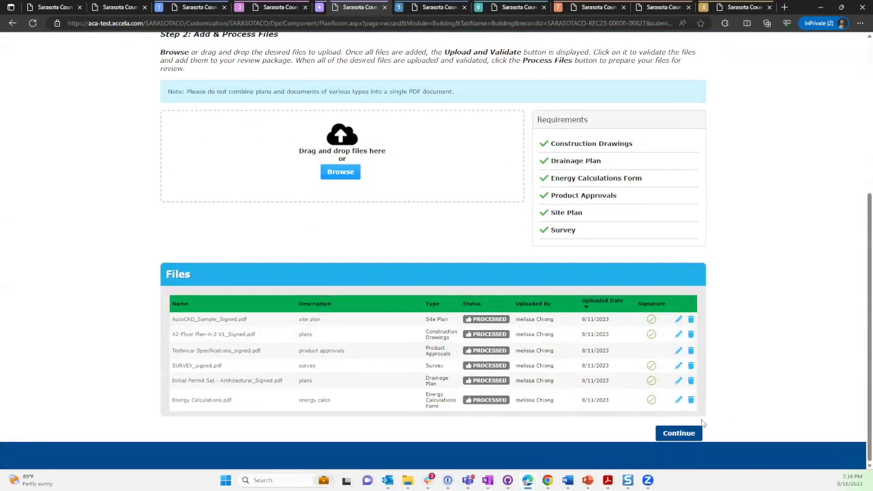
pyautogui.click(678, 433)
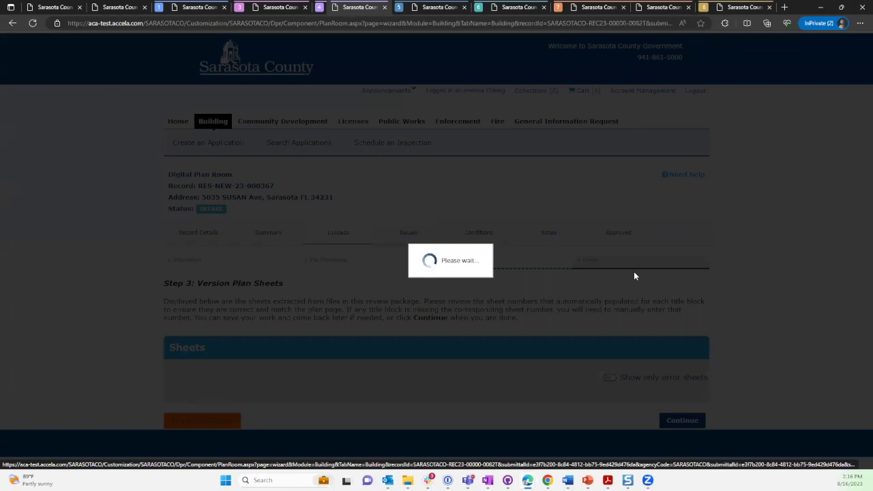
pyautogui.scroll(-20, 682, 312)
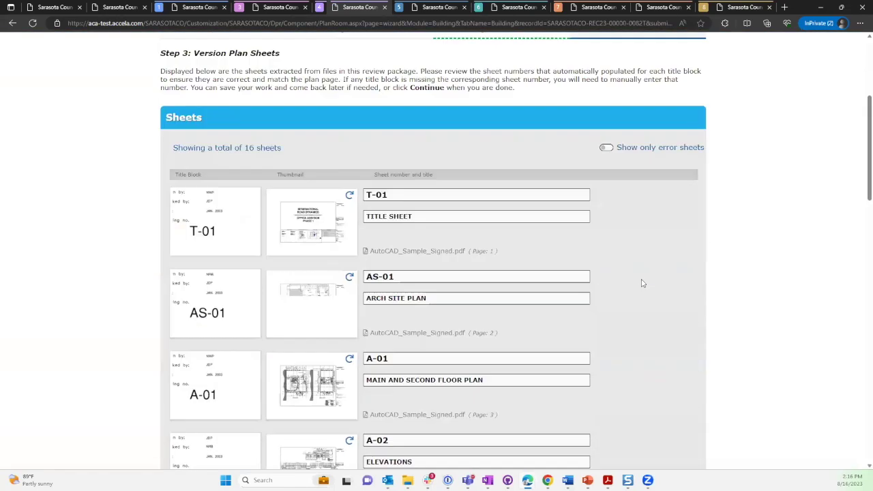
pyautogui.click(680, 433)
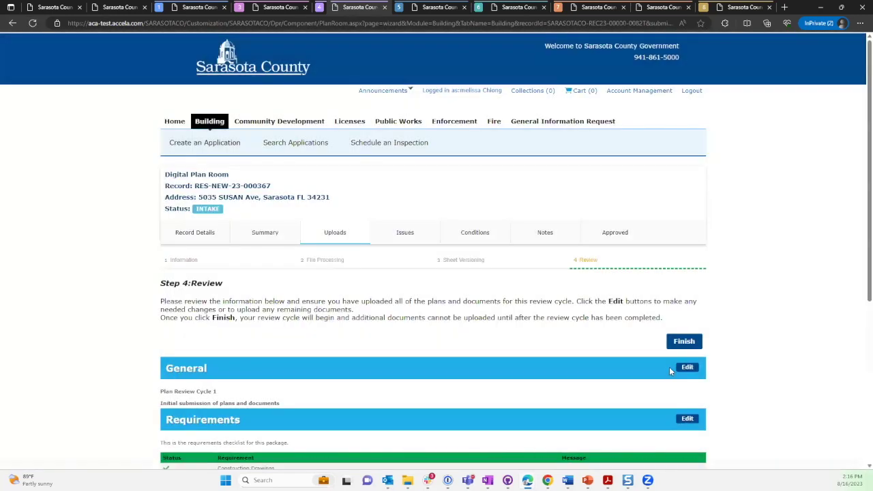
# Finish the Review step to submit RES-NEW-23-000367's resumed package.
pyautogui.click(680, 341)
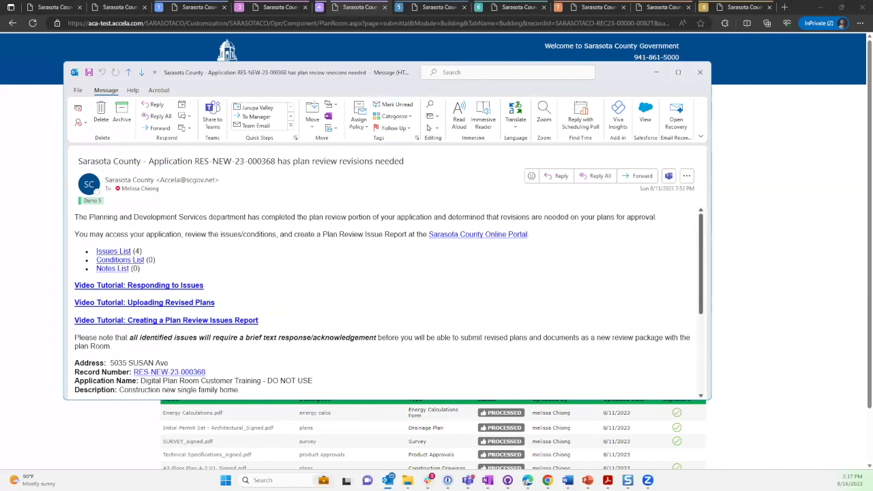
# Open the Issues List (4) link in the RES-NEW-23-000368 revisions-needed email.
pyautogui.click(112, 253)
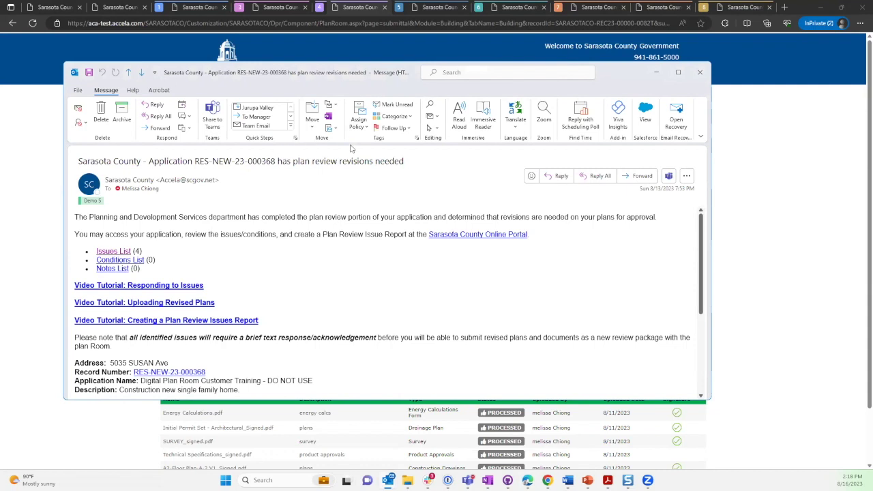
# Close the revisions email and switch to the RES-NEW-23-000368 Issues tab in the browser.
pyautogui.click(698, 77)
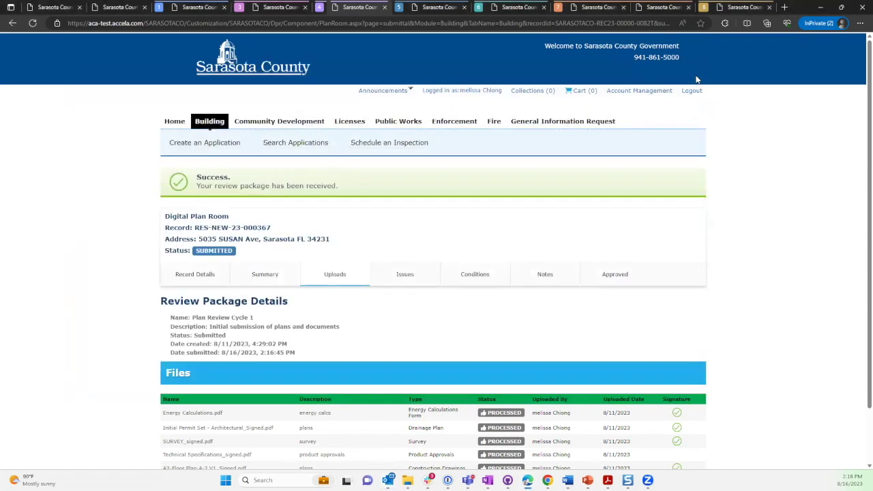
pyautogui.click(431, 8)
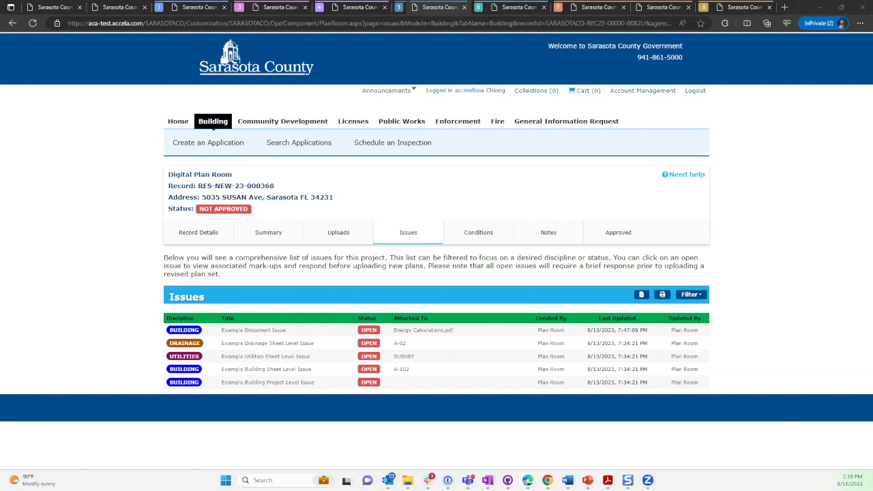
# Advance the slideshow to the 'Issues, Conditions, Notes, Internal' slide defining issues, conditions and notes.
pyautogui.press('Right')
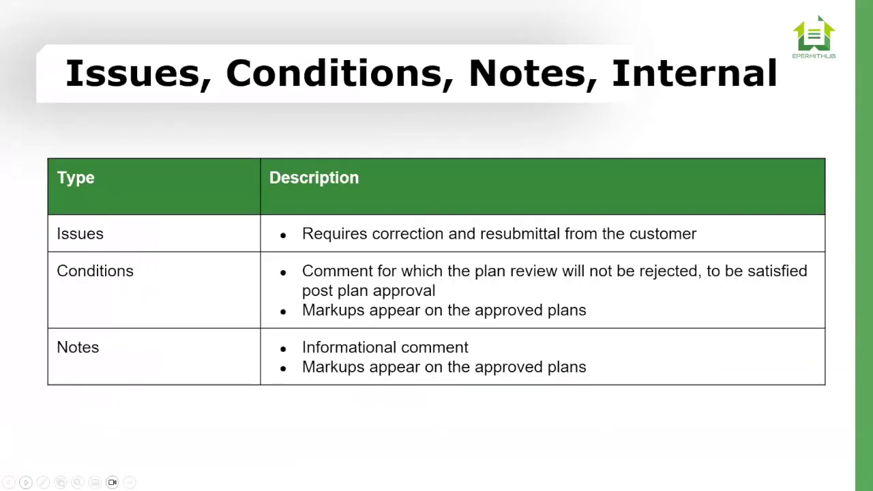
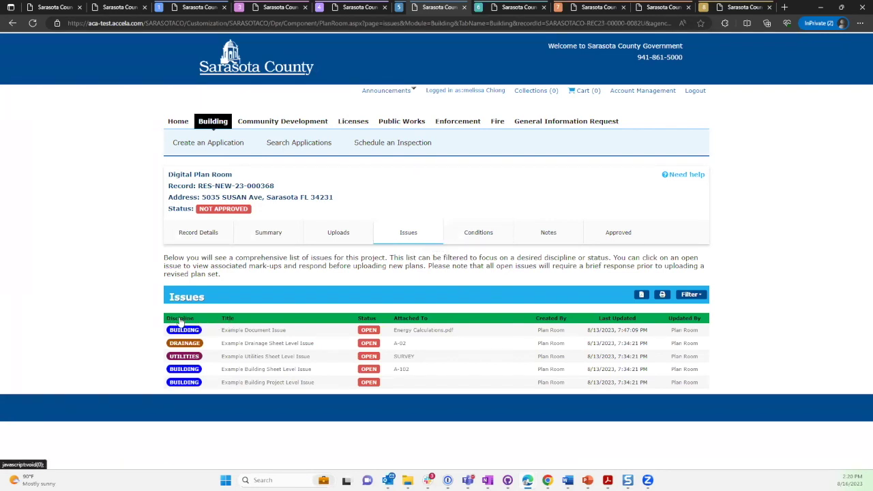
# Sort the Issues table by Discipline in ascending order so the BUILDING rows come first.
pyautogui.click(180, 319)
pyautogui.click(180, 319)
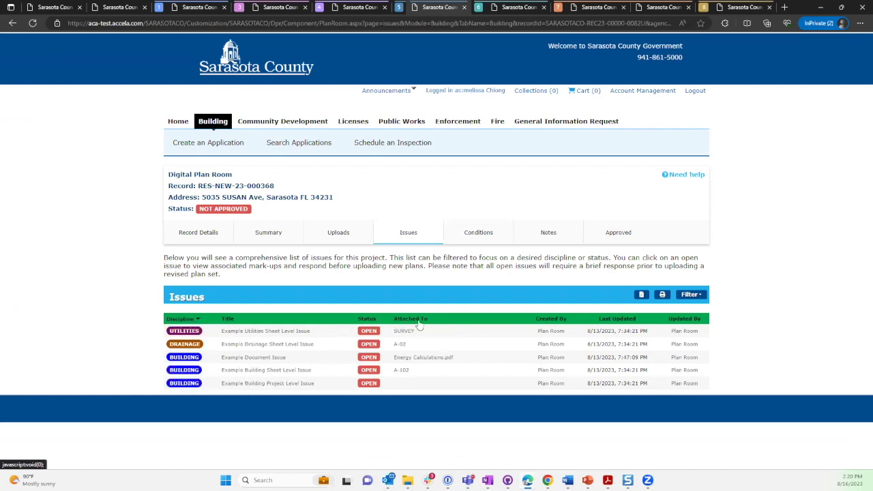
pyautogui.click(367, 320)
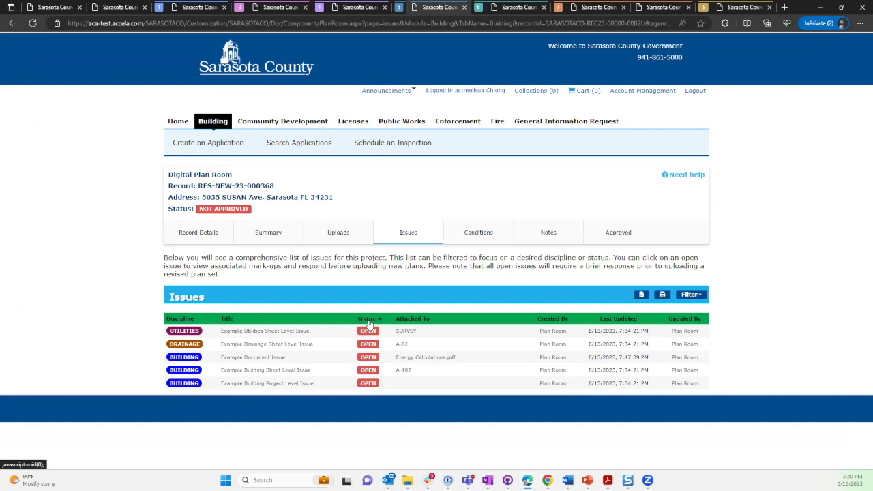
pyautogui.click(184, 319)
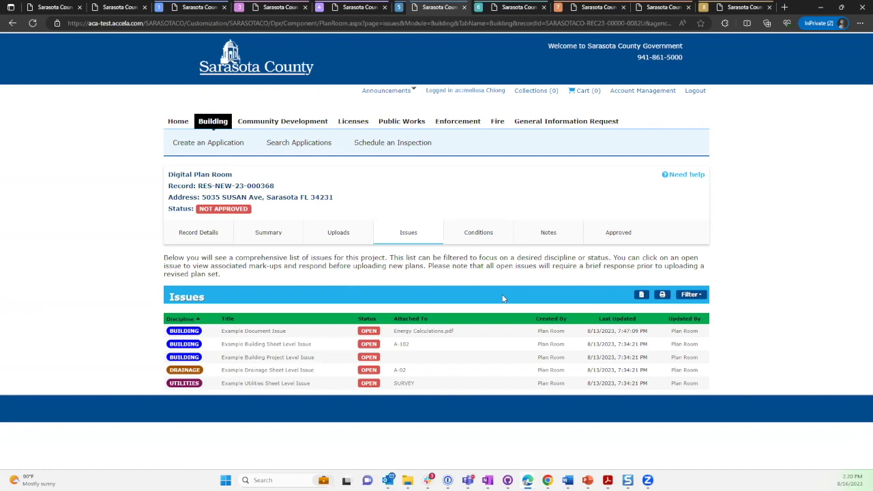
pyautogui.click(697, 298)
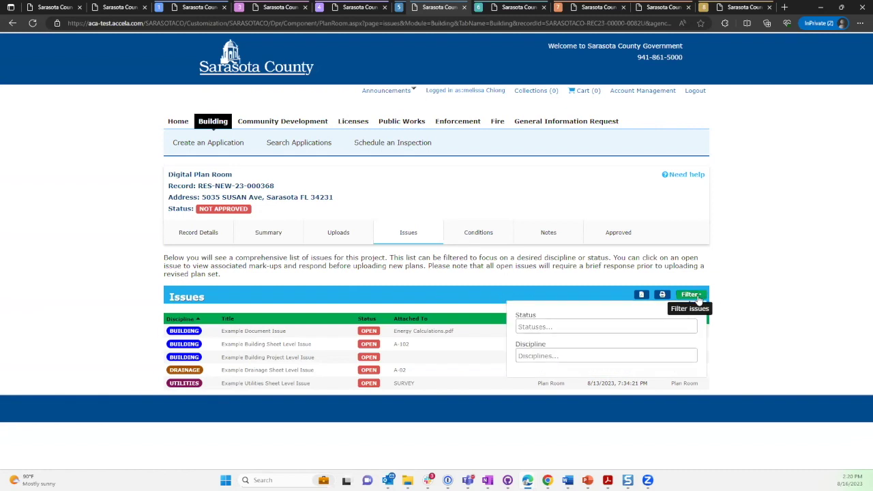
pyautogui.click(582, 356)
pyautogui.write('u')
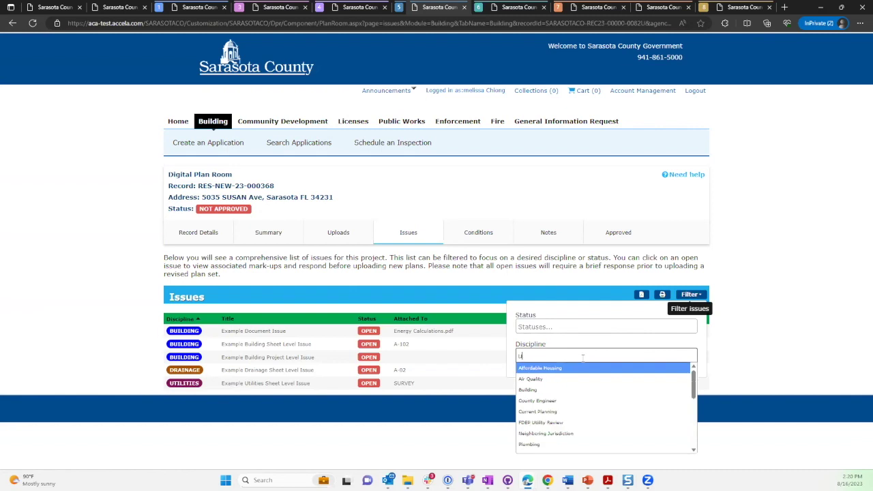
pyautogui.scroll(-3, 573, 385)
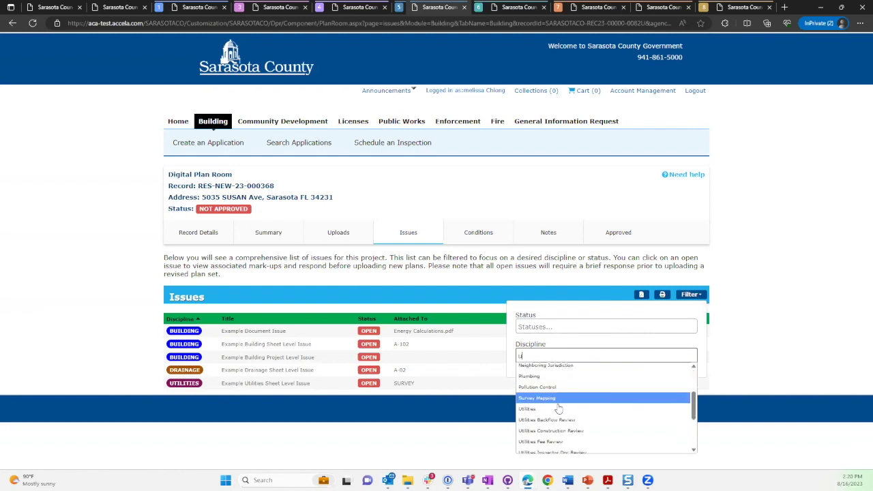
pyautogui.click(557, 409)
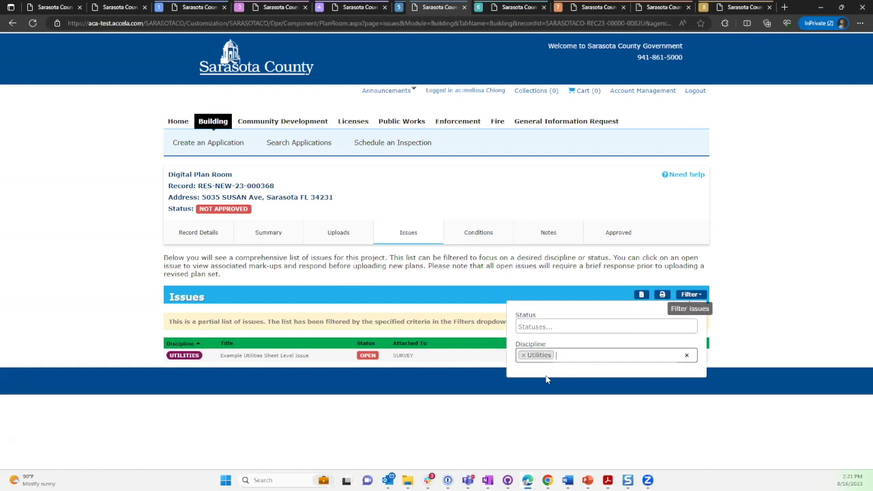
pyautogui.click(524, 355)
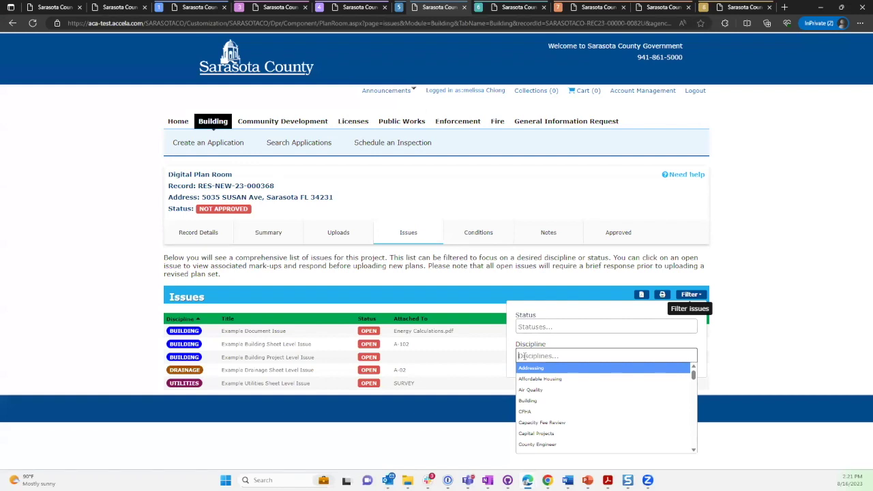
pyautogui.click(552, 326)
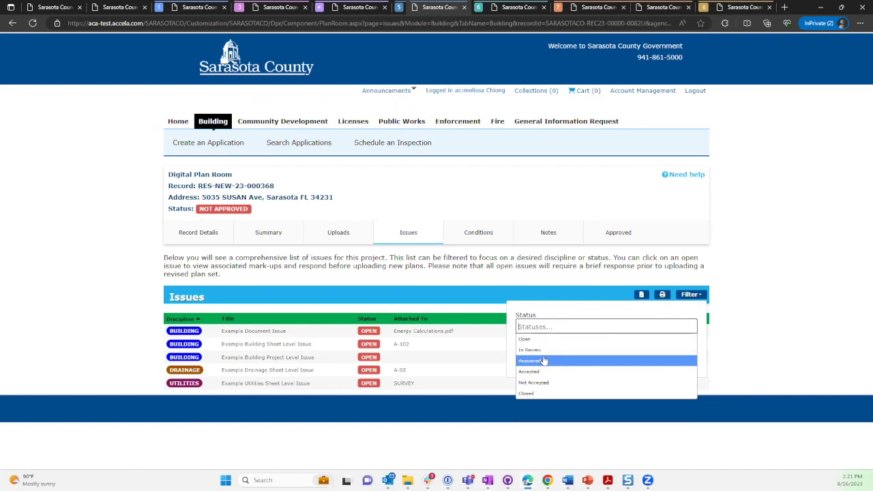
pyautogui.click(540, 315)
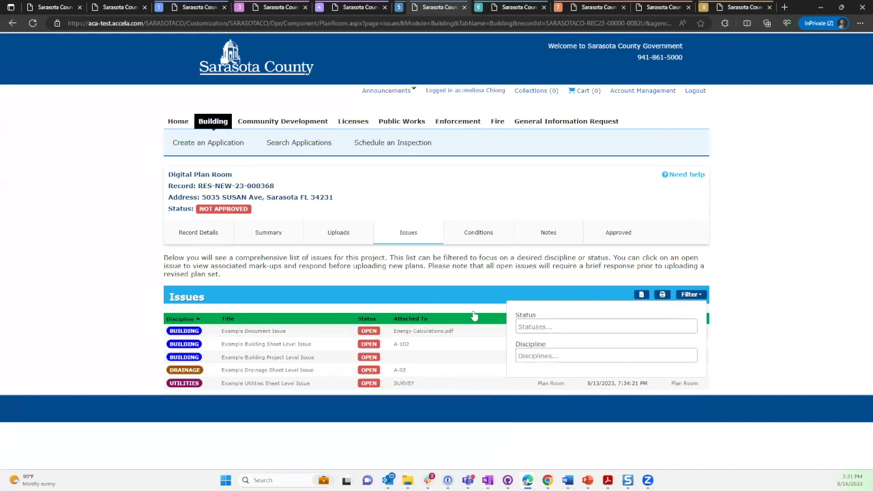
pyautogui.click(792, 269)
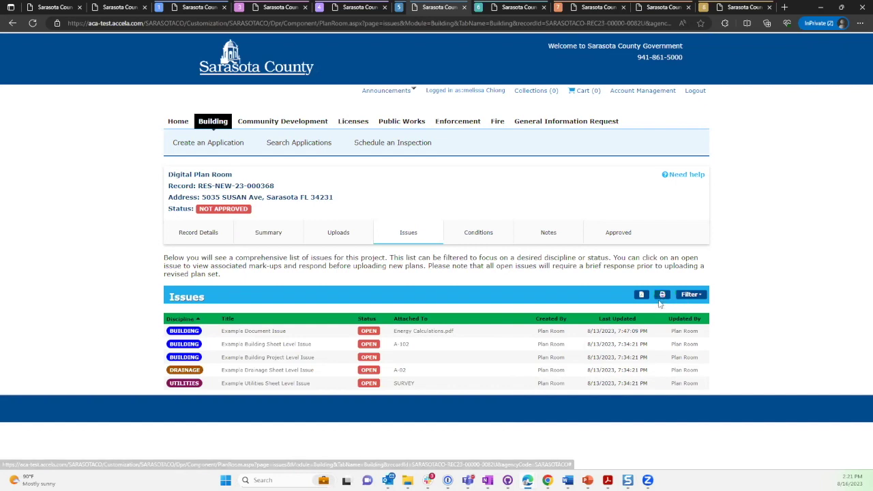
# Print the full issues list, then filter Discipline to Building and print those three issues.
pyautogui.click(662, 296)
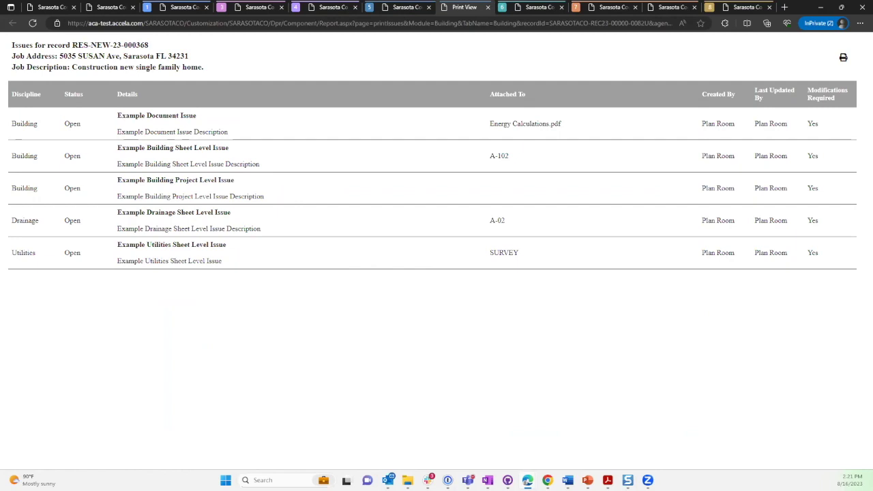
pyautogui.click(397, 10)
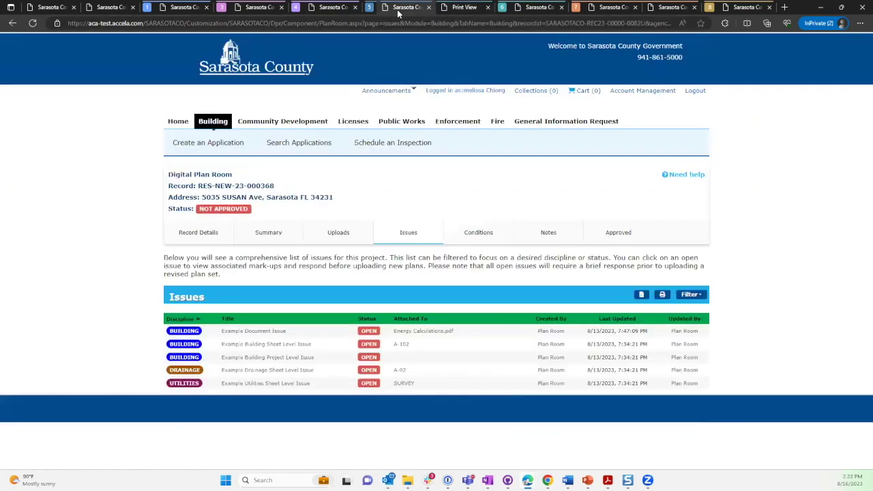
pyautogui.click(689, 298)
pyautogui.click(560, 356)
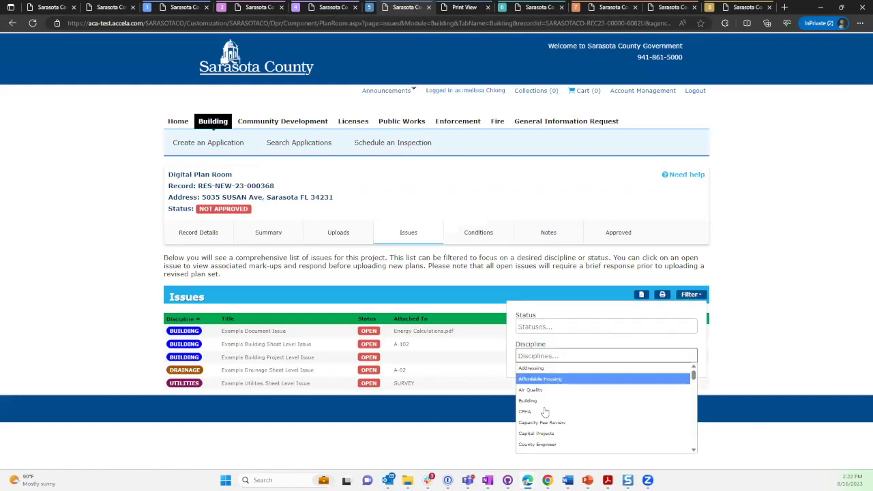
pyautogui.click(546, 400)
pyautogui.click(662, 295)
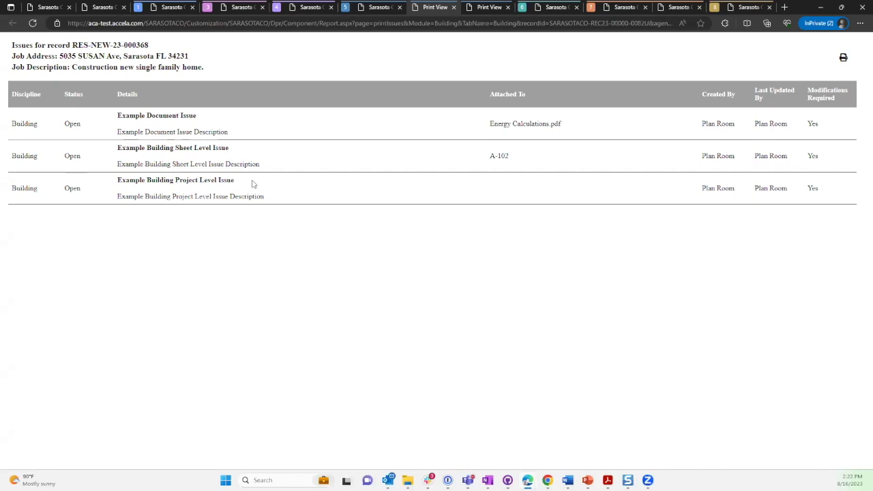
pyautogui.click(368, 8)
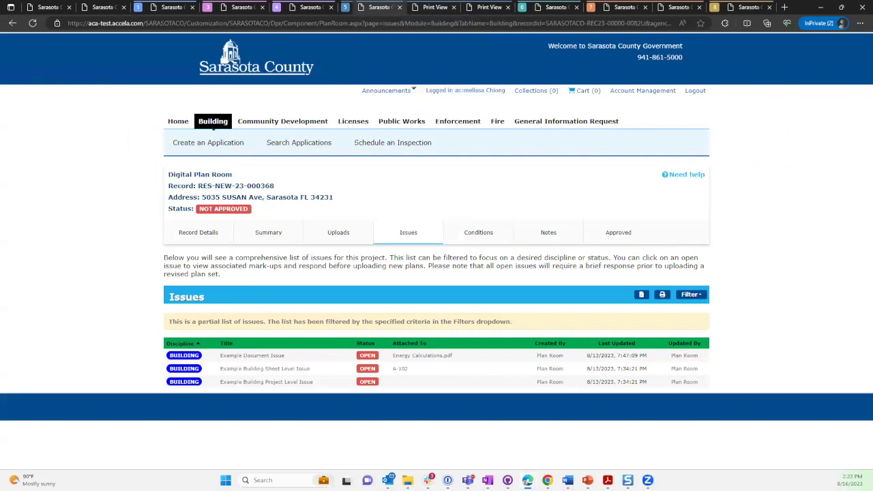
# Create an issue report named 'Building Issues' from the Building-filtered list.
pyautogui.click(641, 296)
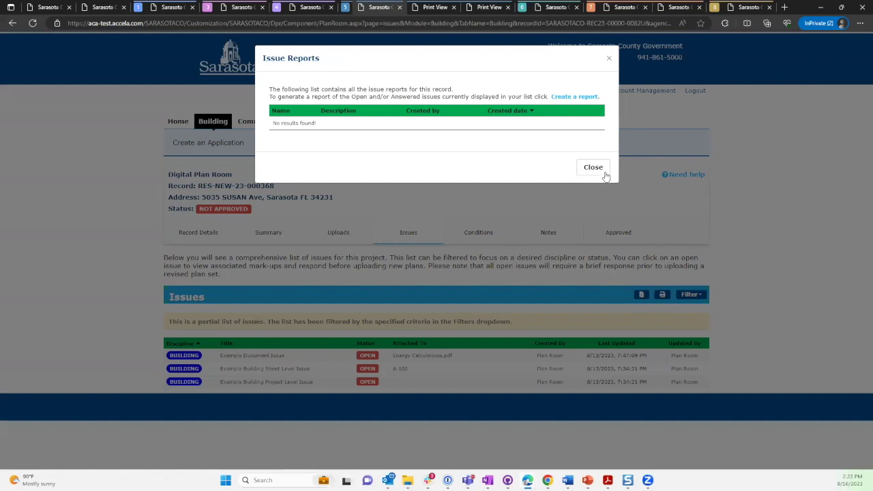
pyautogui.click(569, 98)
pyautogui.click(533, 159)
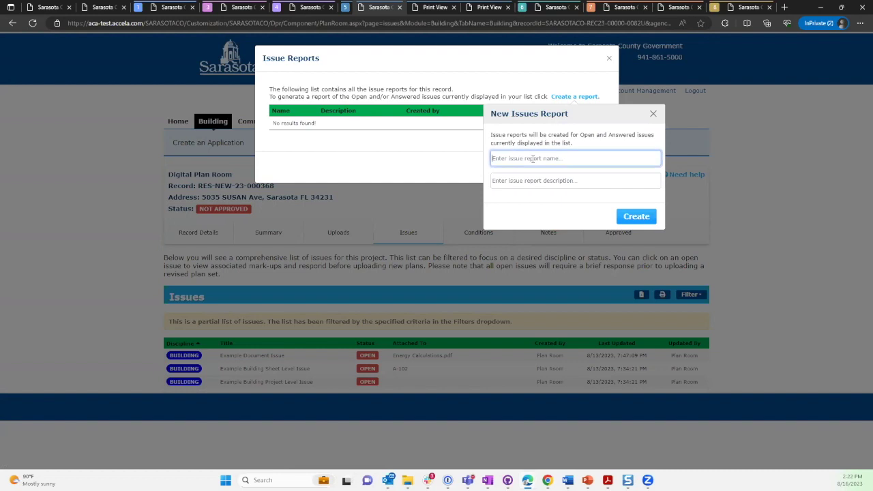
pyautogui.write('A')
pyautogui.press('BackSpace')
pyautogui.write('Building Issues')
pyautogui.click(631, 217)
pyautogui.click(609, 59)
# Remove the Building filter and create a second report named 'All Issues'.
pyautogui.click(690, 294)
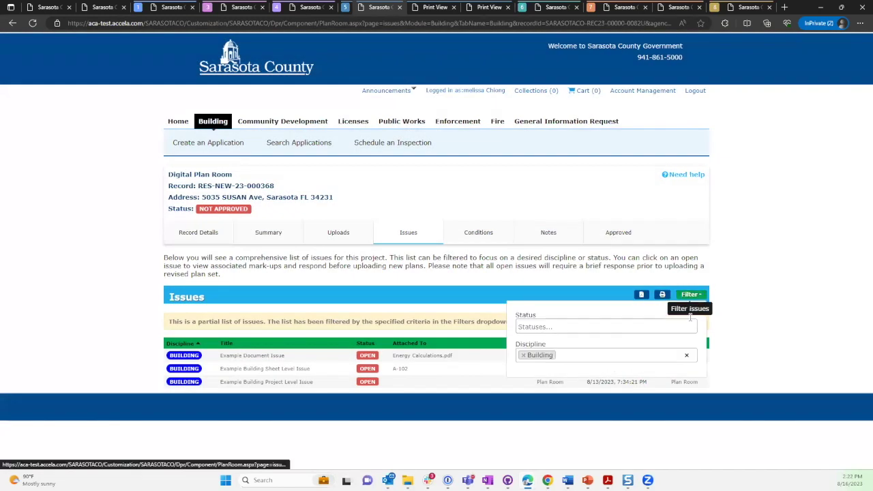
pyautogui.click(686, 356)
pyautogui.click(642, 294)
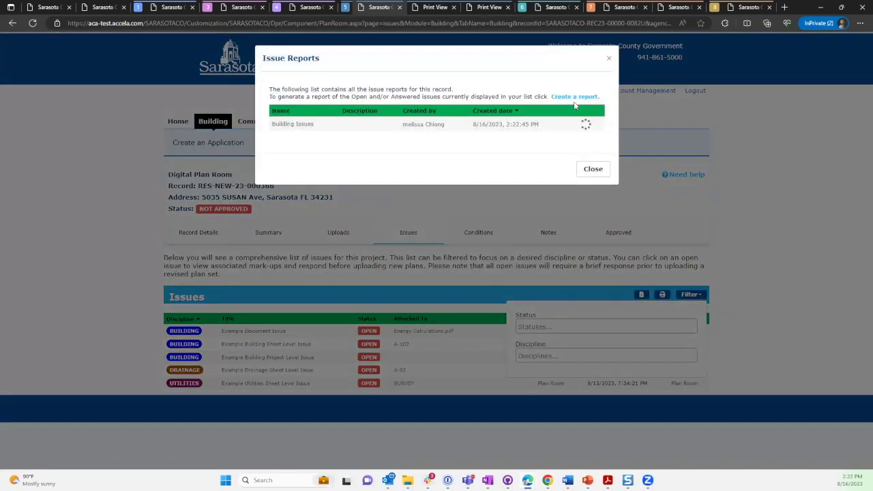
pyautogui.click(575, 98)
pyautogui.click(528, 158)
pyautogui.write('All Issues')
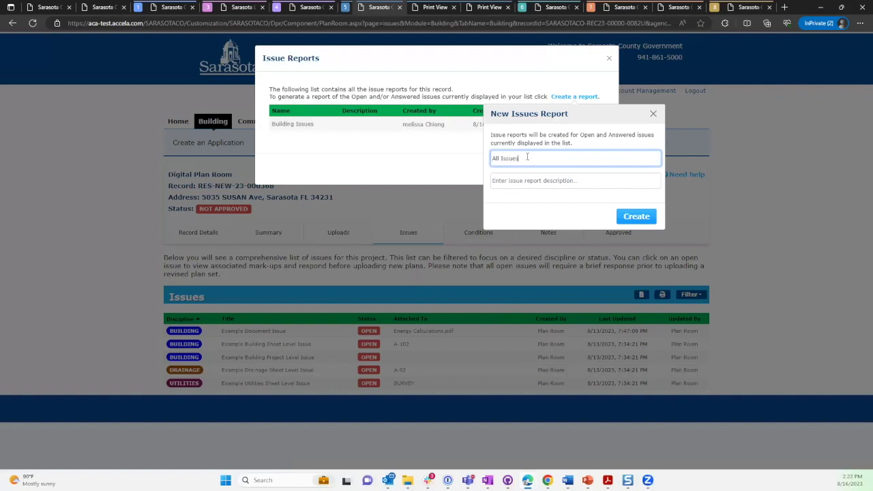
pyautogui.click(628, 216)
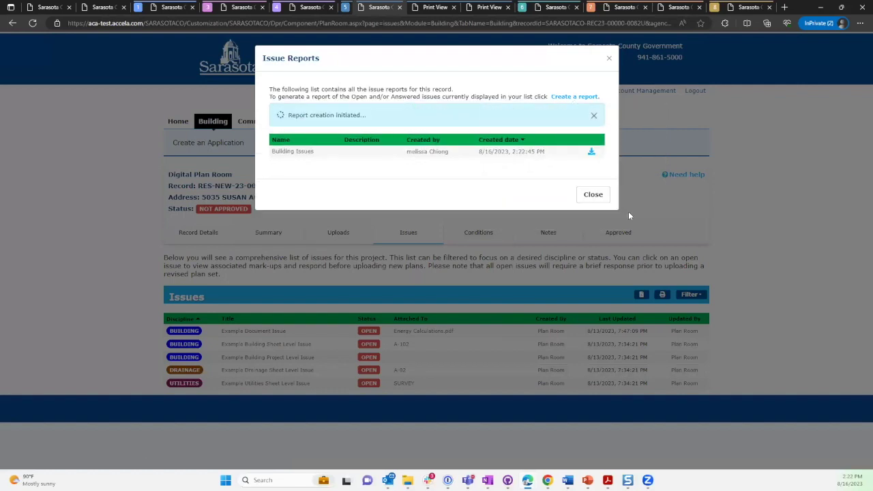
# Download the Building Issues report, clear the browser's download history, then download All Issues.
pyautogui.click(591, 152)
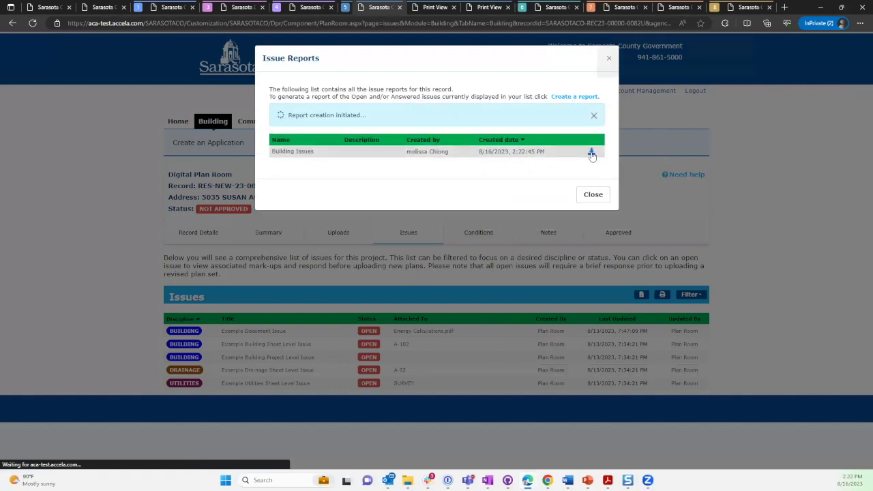
pyautogui.click(749, 39)
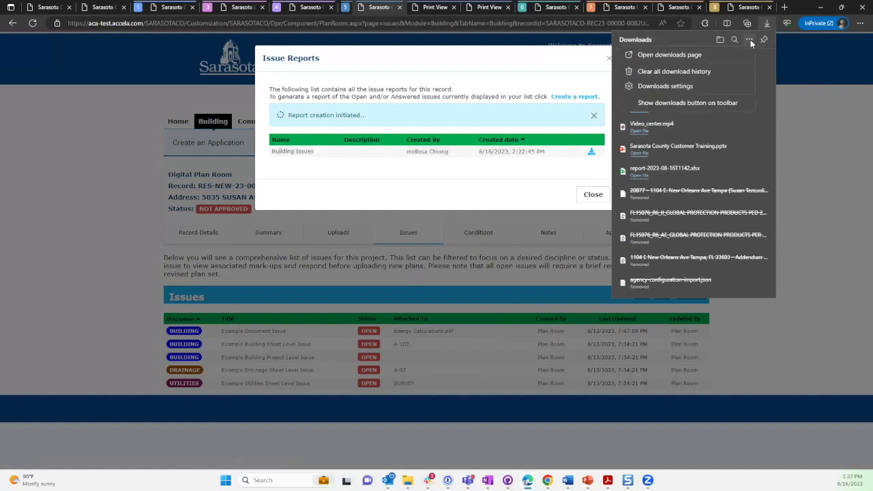
pyautogui.click(706, 73)
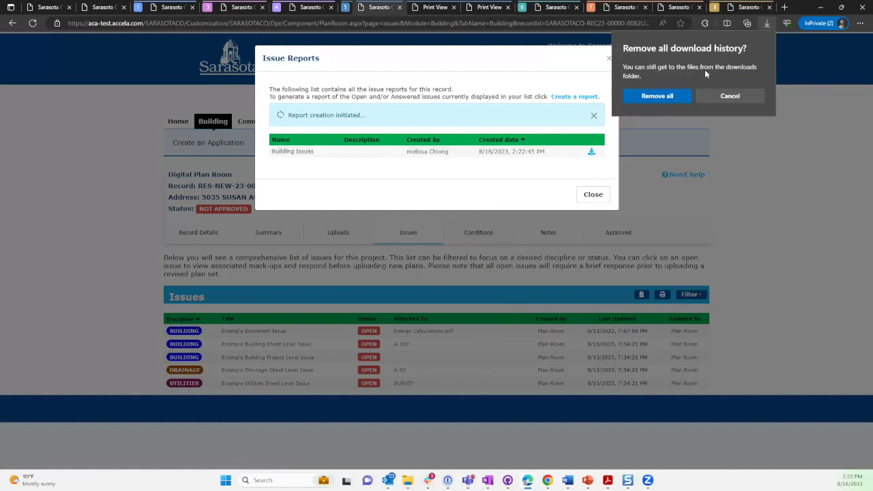
pyautogui.click(673, 95)
pyautogui.click(611, 128)
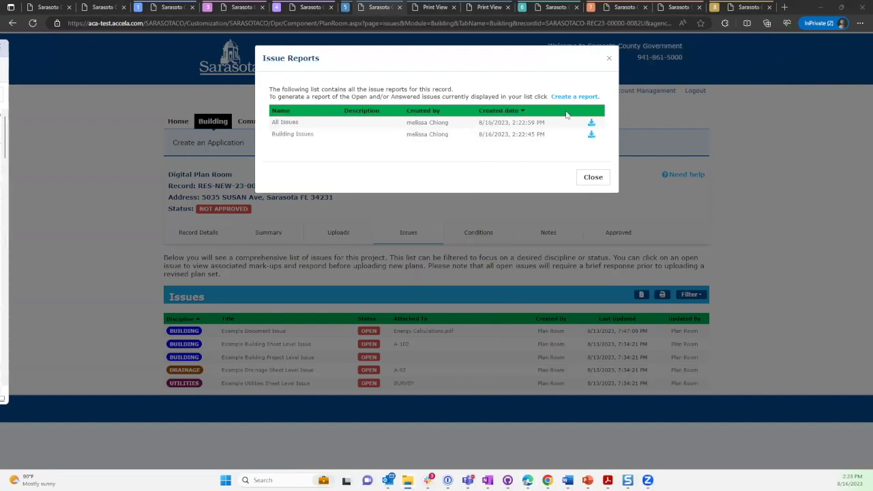
pyautogui.click(593, 123)
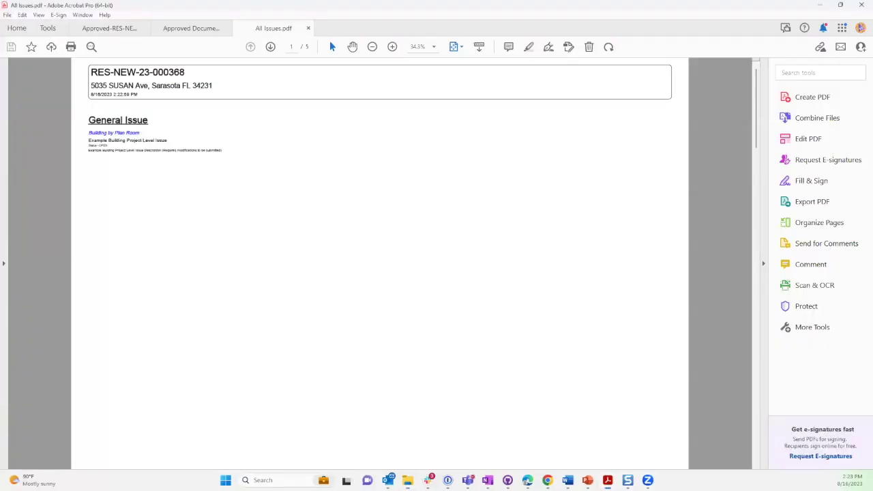
# Zoom into All Issues.pdf, scroll through pages 2 and 3, then switch to Building Issues.pdf.
pyautogui.click(268, 29)
pyautogui.click(393, 47)
pyautogui.click(393, 47)
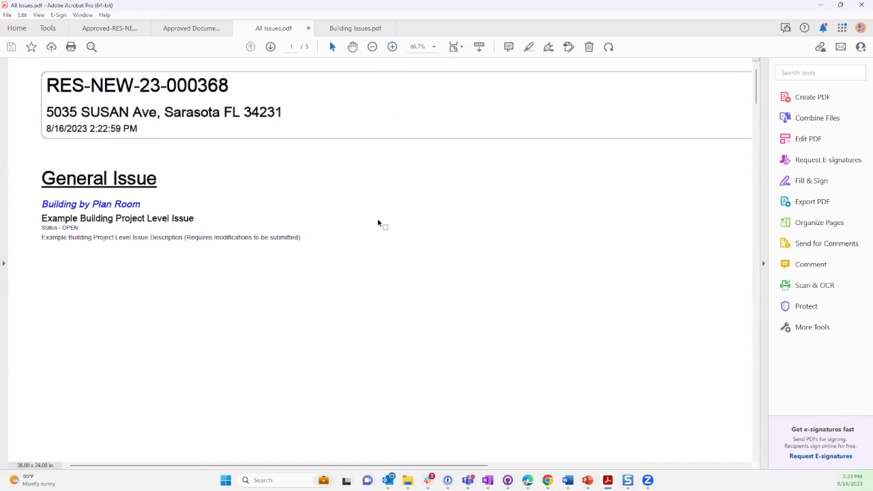
pyautogui.scroll(-5, 378, 224)
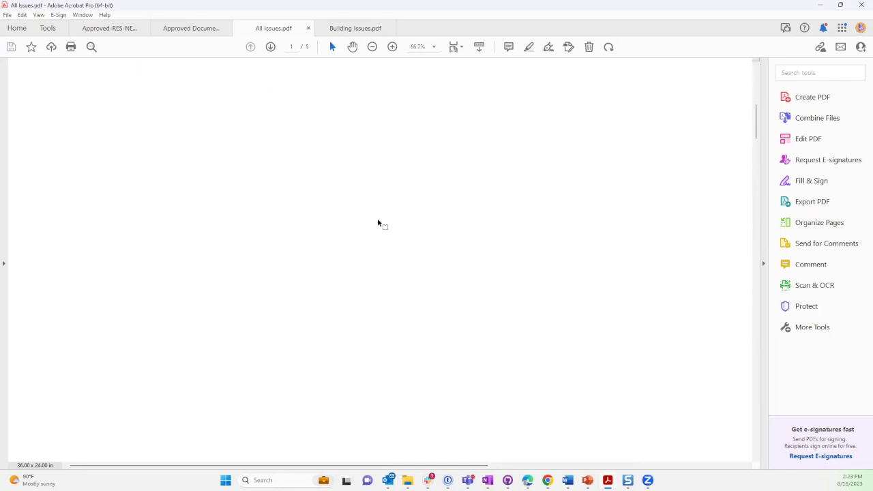
pyautogui.click(372, 46)
pyautogui.scroll(-5, 432, 146)
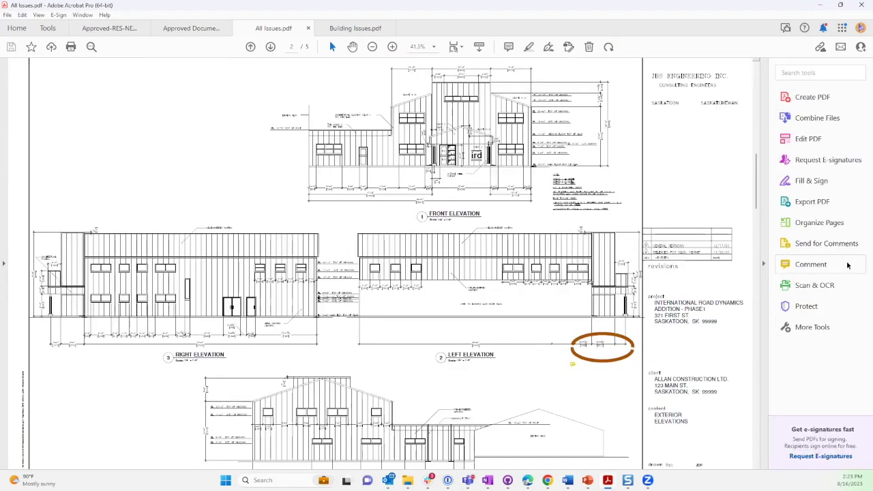
pyautogui.moveTo(572, 367)
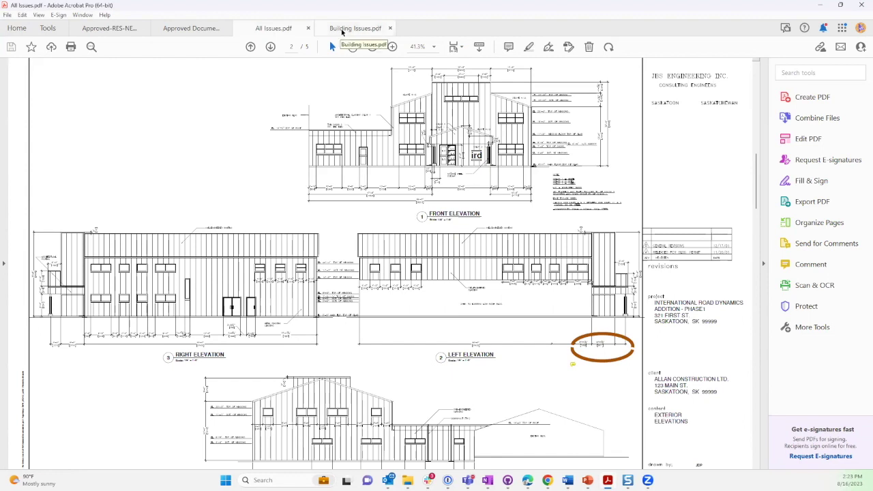
pyautogui.scroll(-2, 468, 304)
pyautogui.scroll(-3, 469, 304)
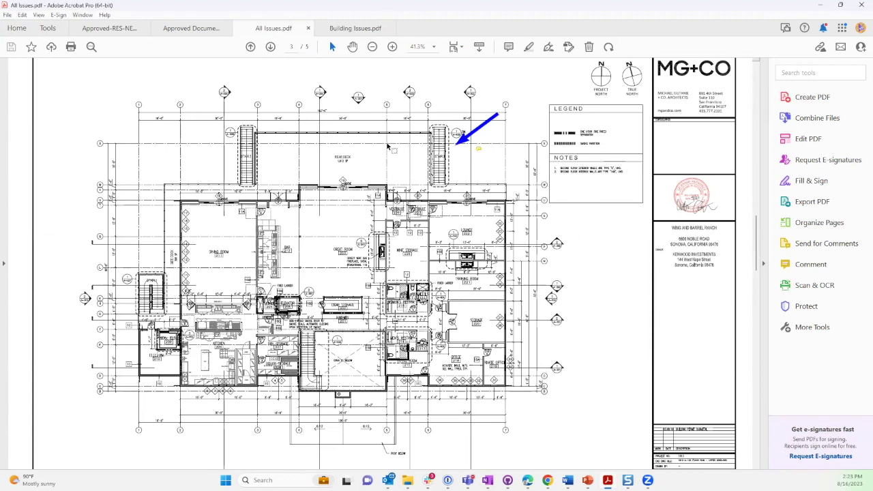
pyautogui.click(339, 30)
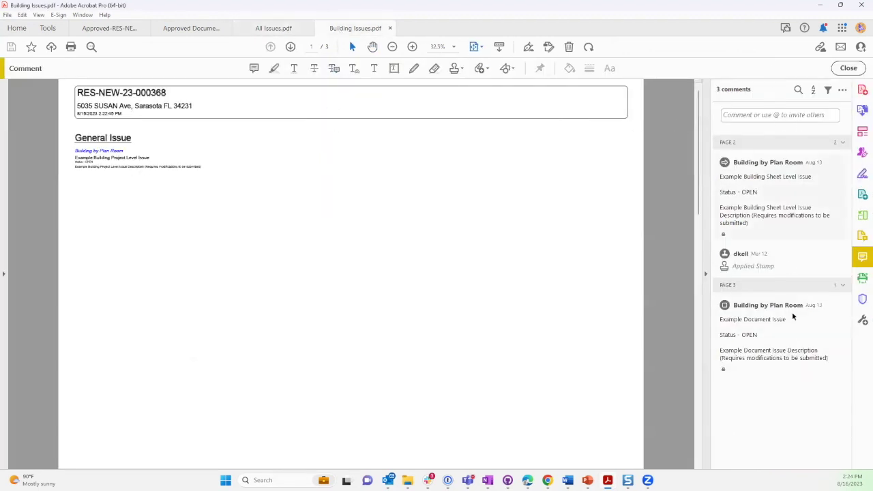
# Scroll through pages 2 and 3 of Building Issues.pdf, then minimize Acrobat.
pyautogui.scroll(-1, 497, 198)
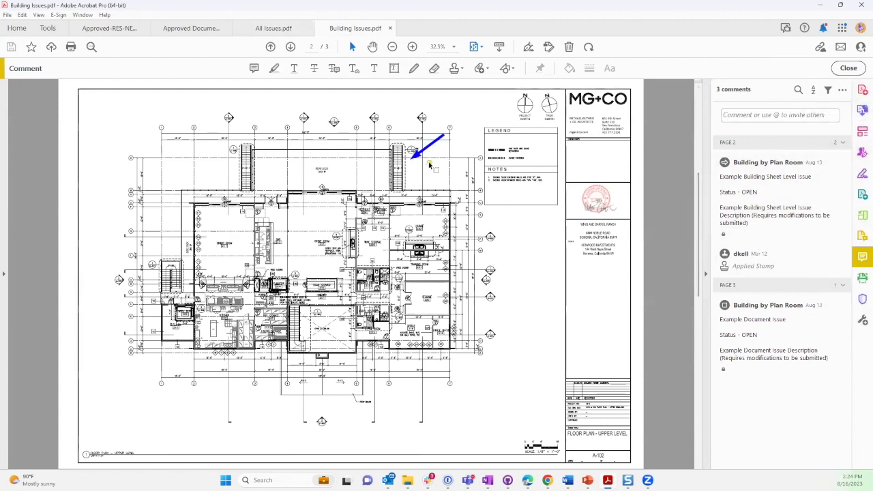
pyautogui.scroll(-2, 469, 198)
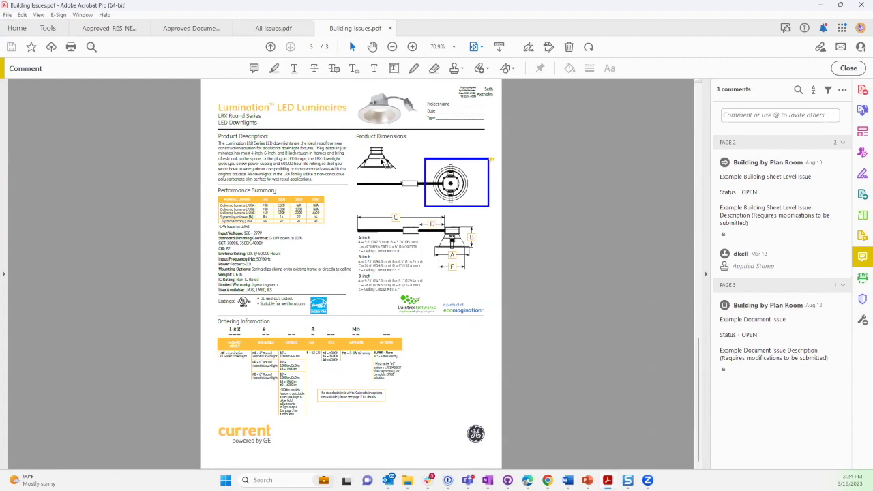
pyautogui.click(824, 8)
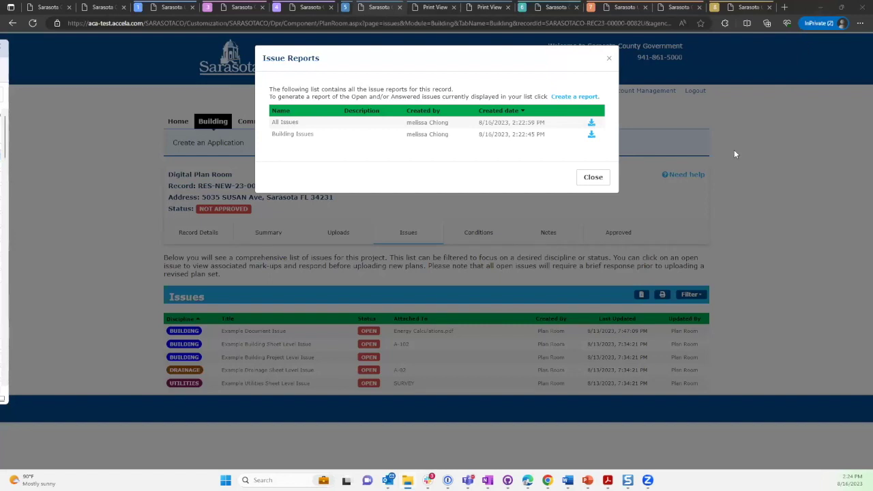
# Close the Issue Reports dialog to show all five open issues.
pyautogui.click(610, 60)
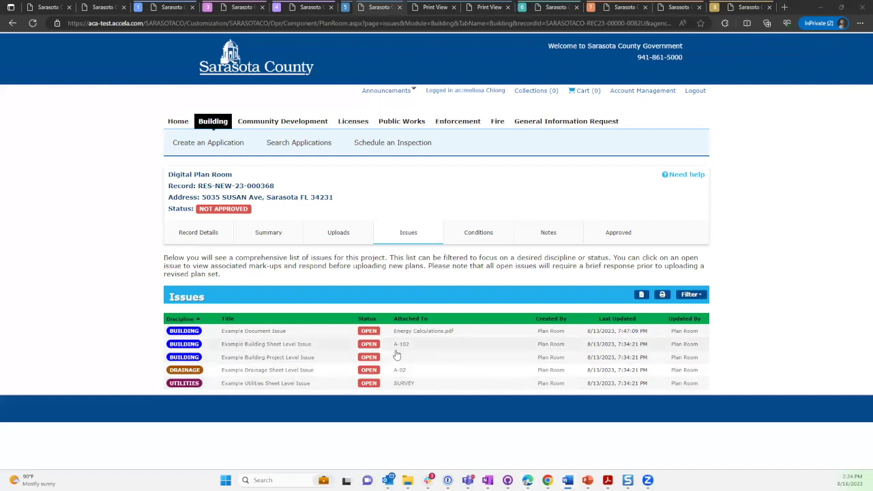
# Open the A-102 Example Building Sheet Level Issue and highlight its description and 'Requires modifications' note.
pyautogui.click(232, 346)
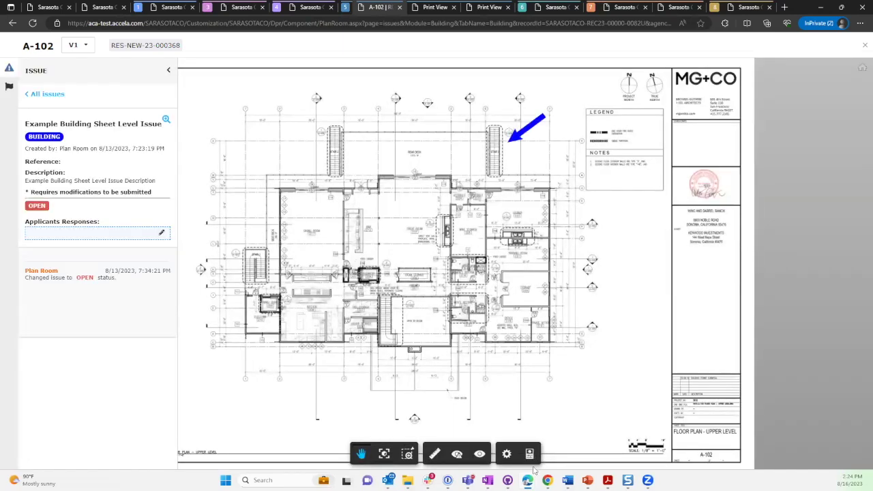
pyautogui.moveTo(528, 481)
pyautogui.moveTo(167, 184); pyautogui.dragTo(27, 186)
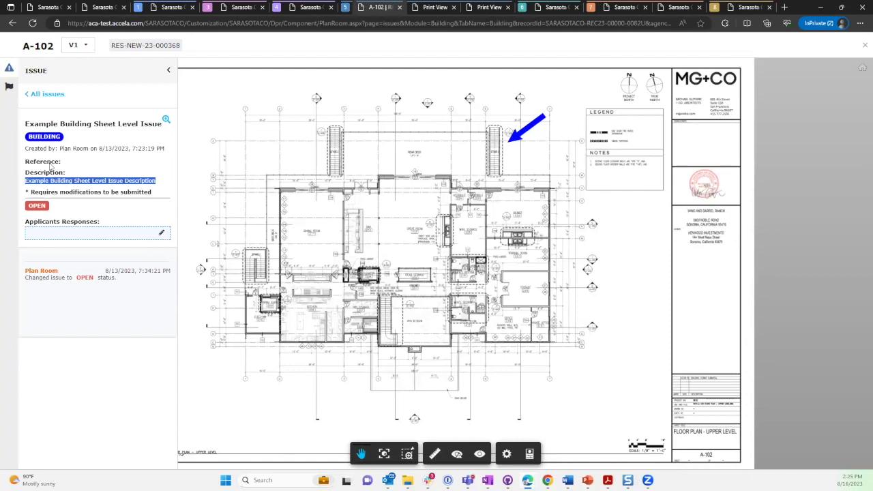
pyautogui.moveTo(30, 193); pyautogui.dragTo(157, 196)
pyautogui.moveTo(28, 193); pyautogui.dragTo(149, 195)
pyautogui.click(148, 206)
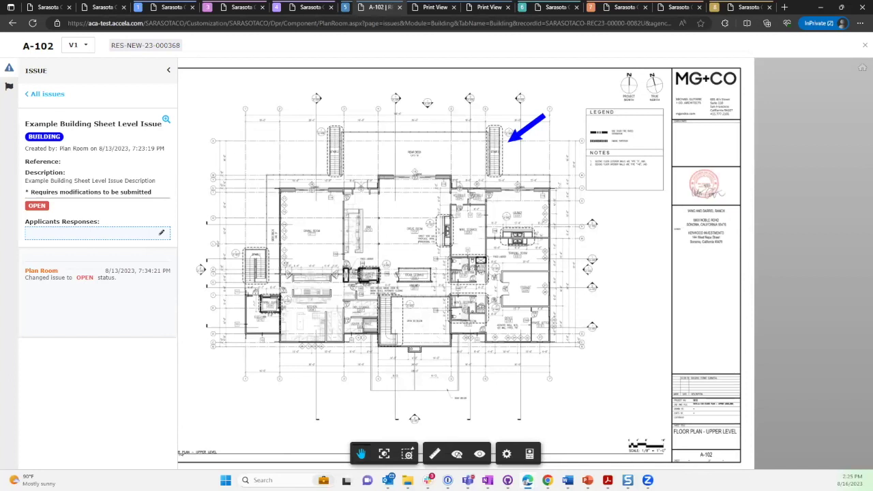
# Paste the narrative response into Applicants Responses, delete the stray leading symbol, and save.
pyautogui.click(164, 234)
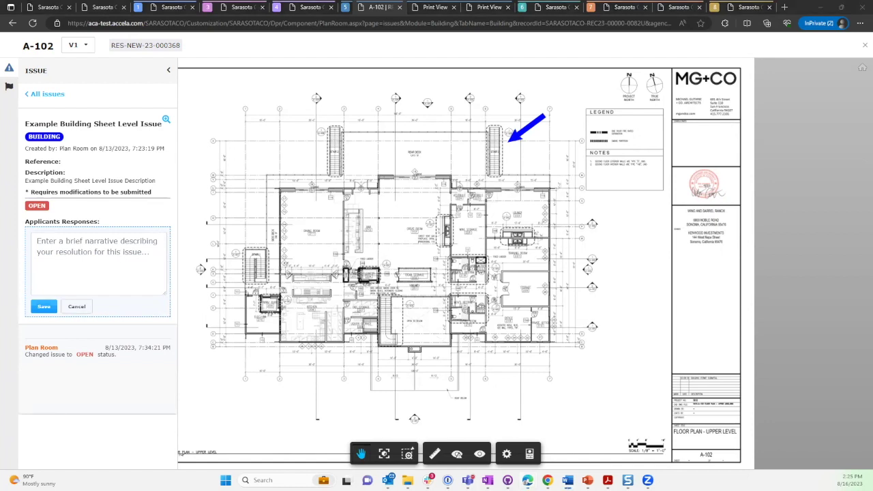
pyautogui.click(52, 241)
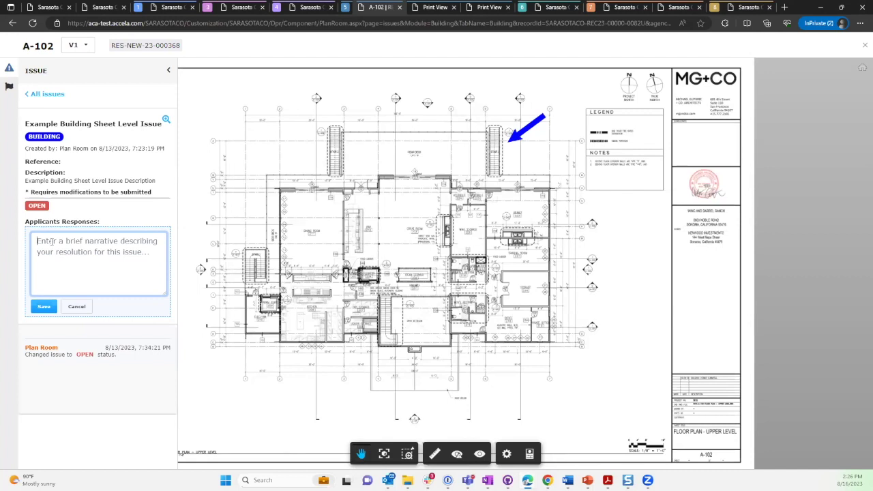
pyautogui.write('This is my narrative response.')
pyautogui.moveTo(60, 242); pyautogui.dragTo(13, 243)
pyautogui.press('BackSpace')
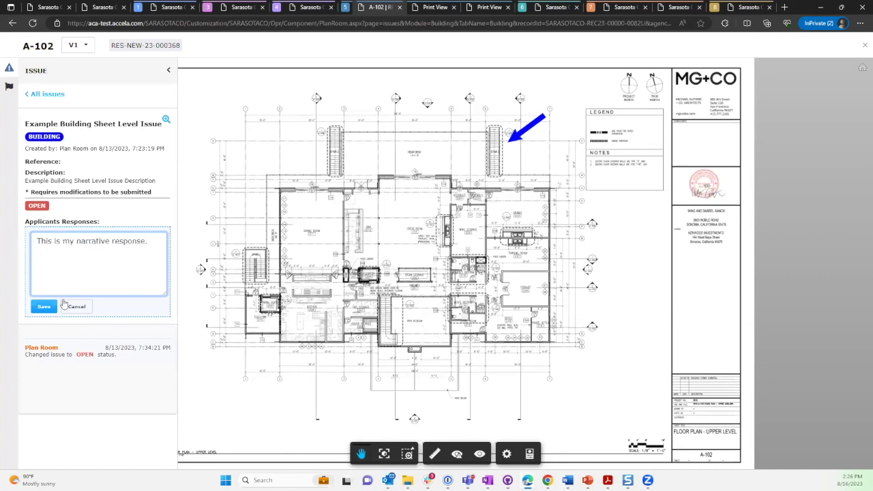
pyautogui.click(45, 307)
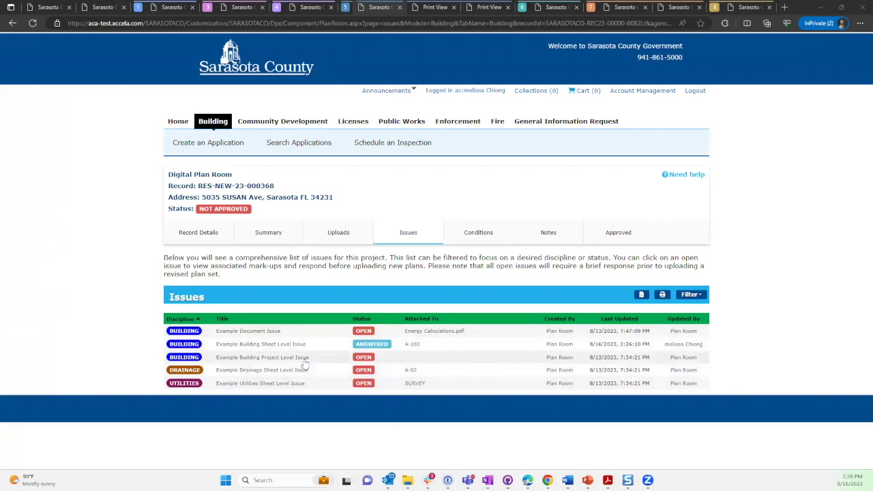
# Save 'narrarive response' on the Project Level Issue, then reopen the A-102 Sheet Level Issue.
pyautogui.click(279, 360)
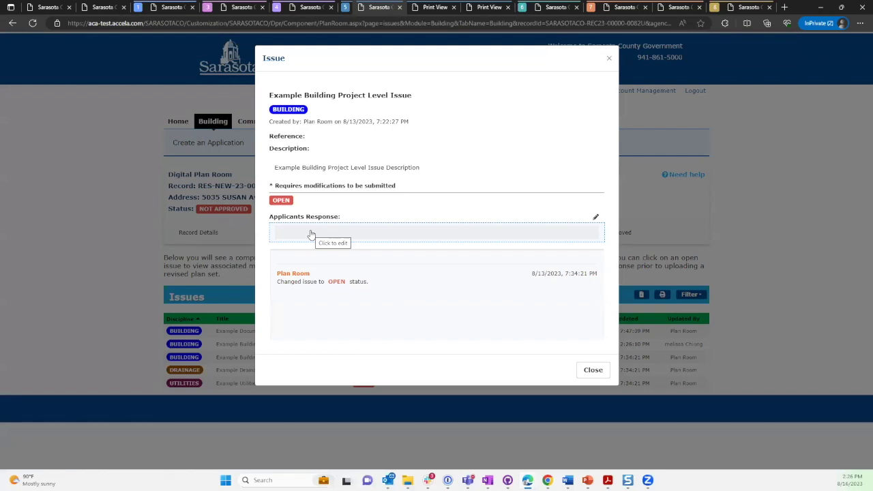
pyautogui.click(372, 239)
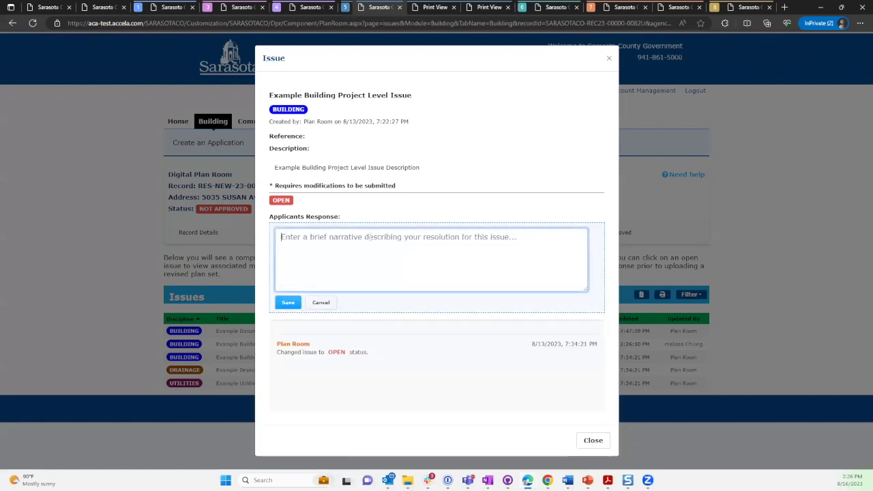
pyautogui.write('narr')
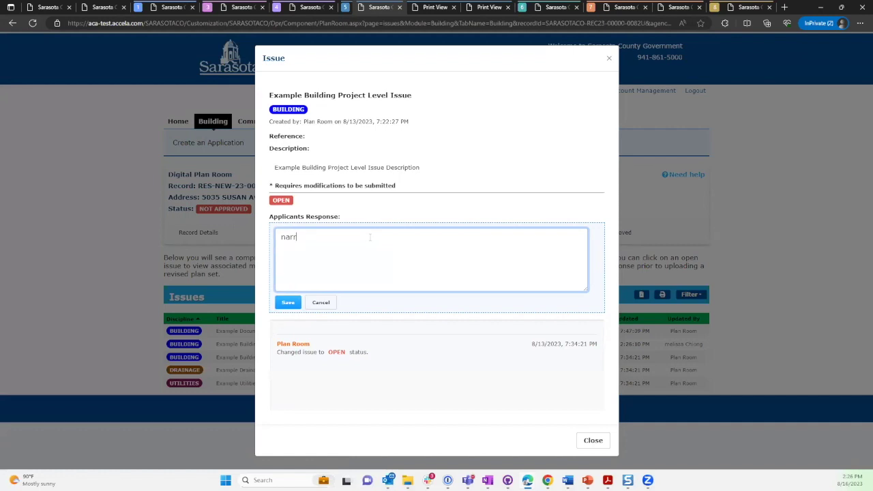
pyautogui.write('arive response')
pyautogui.click(288, 302)
pyautogui.click(609, 60)
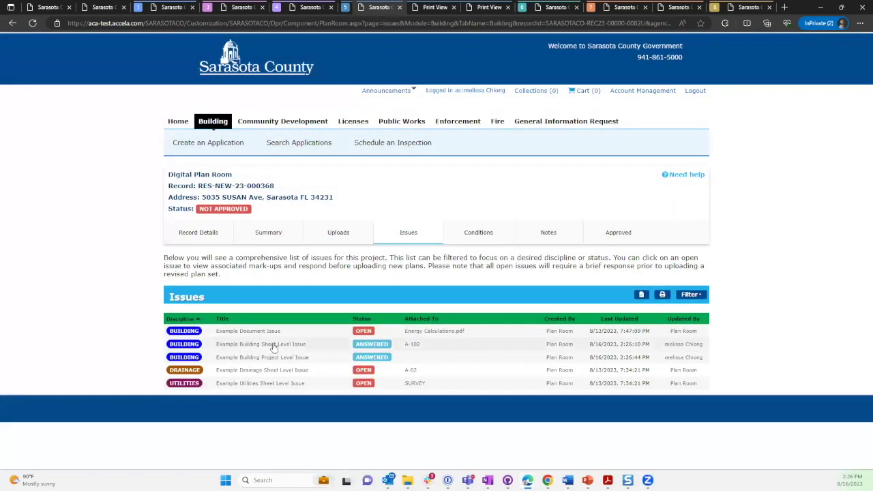
pyautogui.click(273, 347)
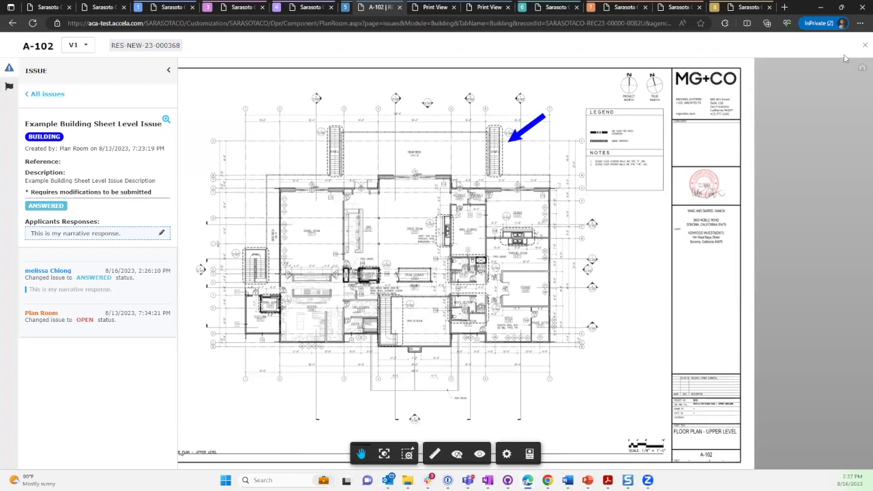
# Close the plan viewer and switch to the RES-NEW-23-000369 record tab.
pyautogui.click(865, 45)
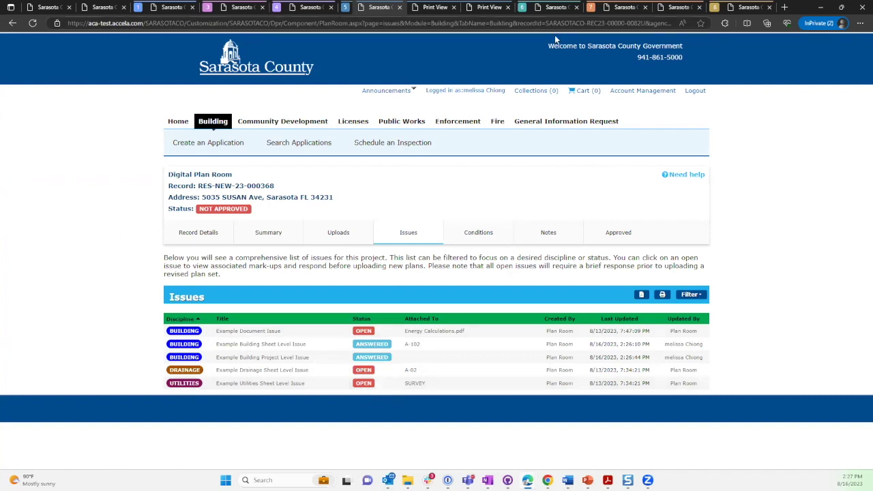
pyautogui.click(537, 10)
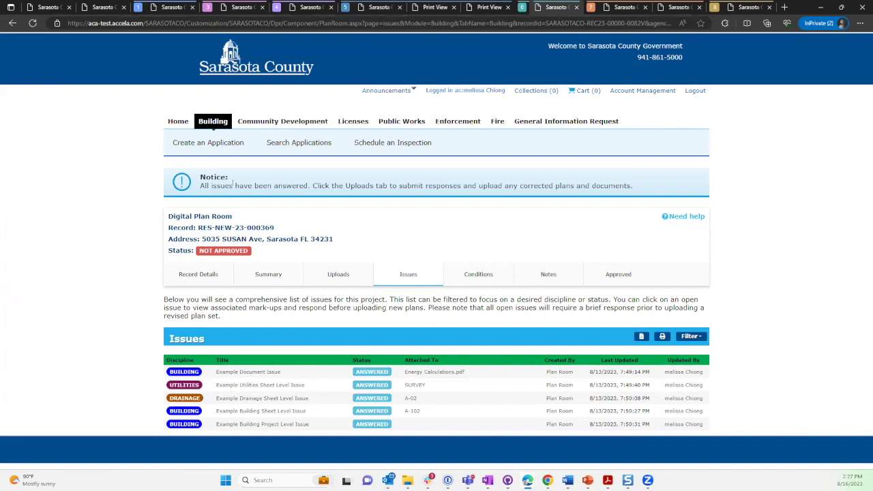
# Highlight the notice's uploads instruction and open the Uploads tab for RES-NEW-23-000369.
pyautogui.moveTo(310, 185); pyautogui.dragTo(639, 194)
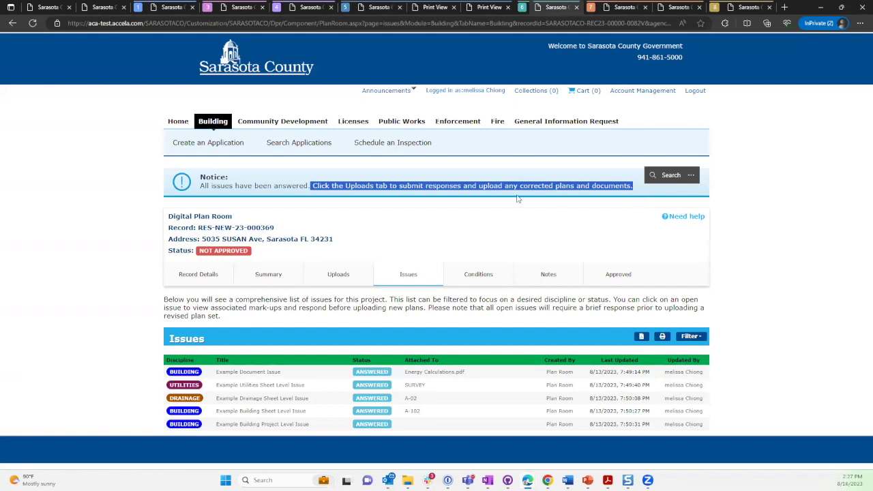
pyautogui.click(339, 281)
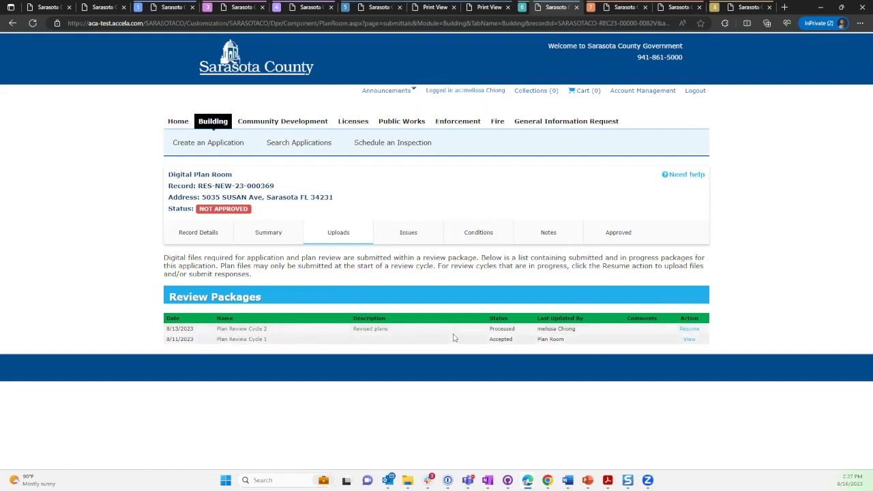
# Resume the Plan Review Cycle 2 package and continue to Step 2, Add & Process Files.
pyautogui.click(690, 330)
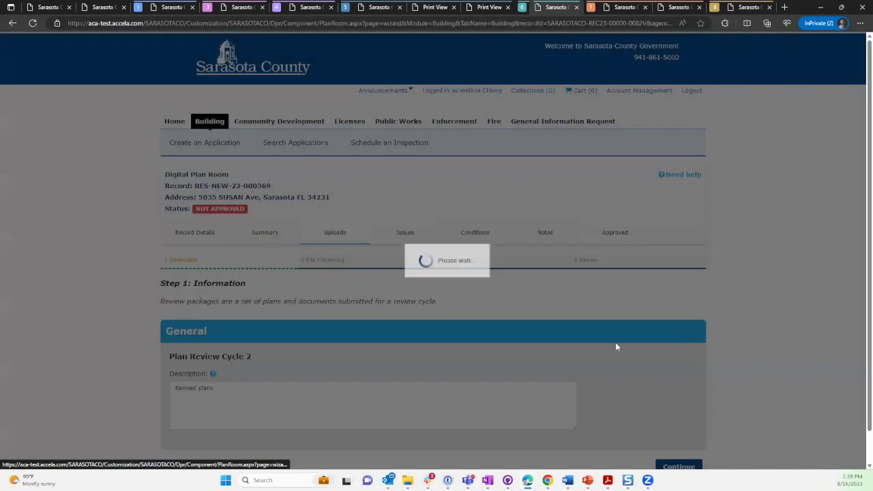
pyautogui.scroll(-1, 327, 345)
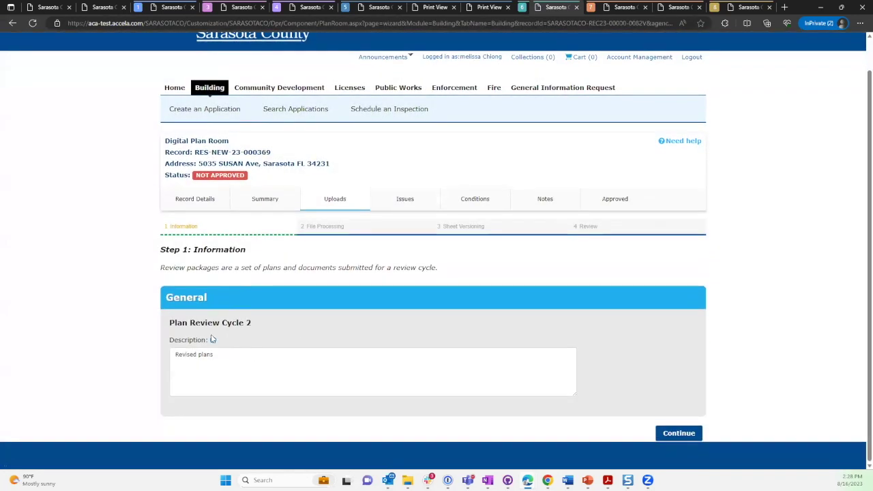
pyautogui.click(688, 433)
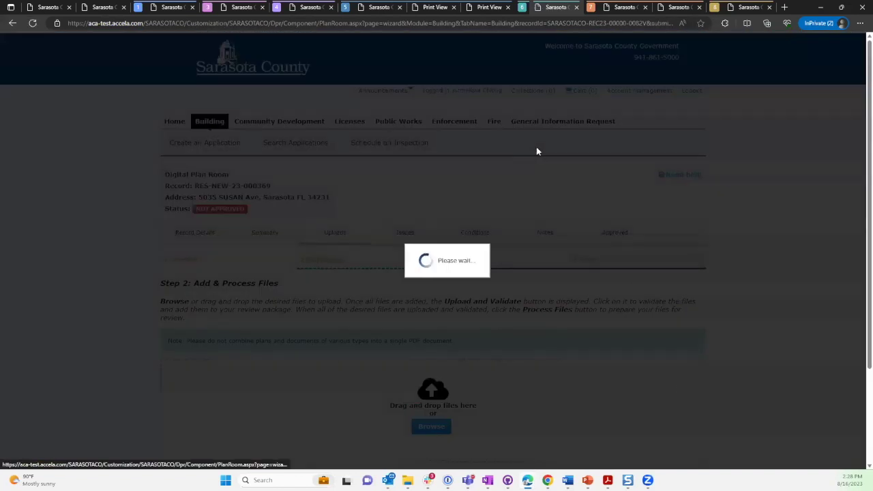
pyautogui.scroll(-5, 582, 161)
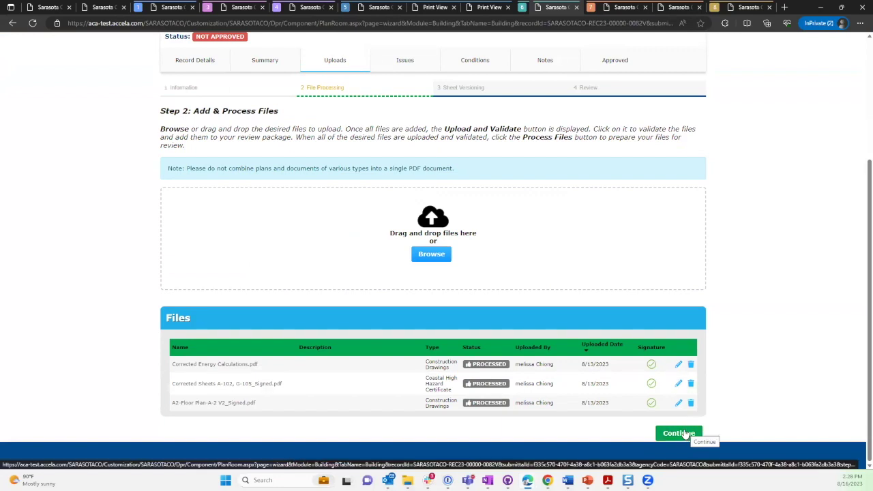
# Continue to Step 3, Version Plan Sheets, and scroll through all 11 extracted sheets.
pyautogui.click(680, 433)
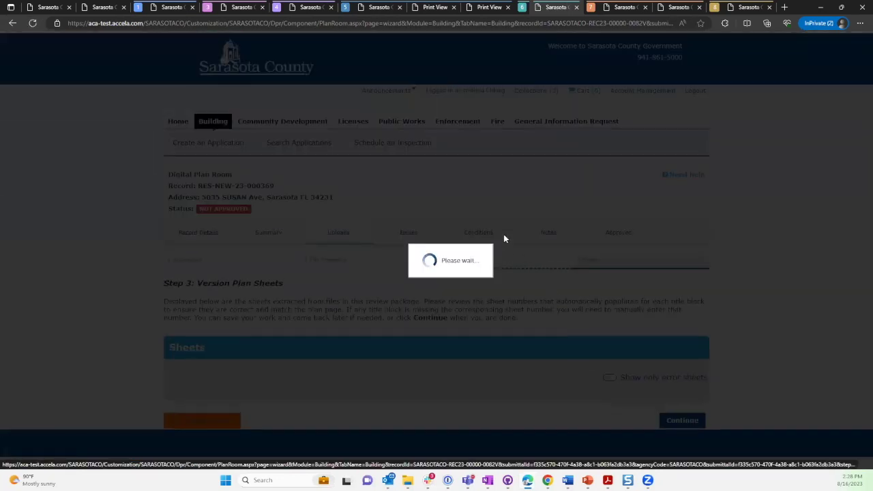
pyautogui.scroll(-4, 505, 238)
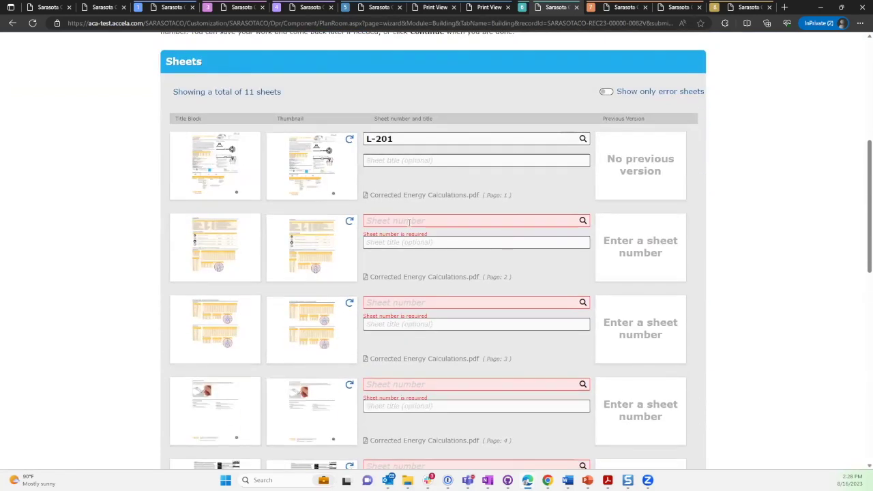
pyautogui.scroll(-4, 415, 256)
pyautogui.scroll(-1, 423, 275)
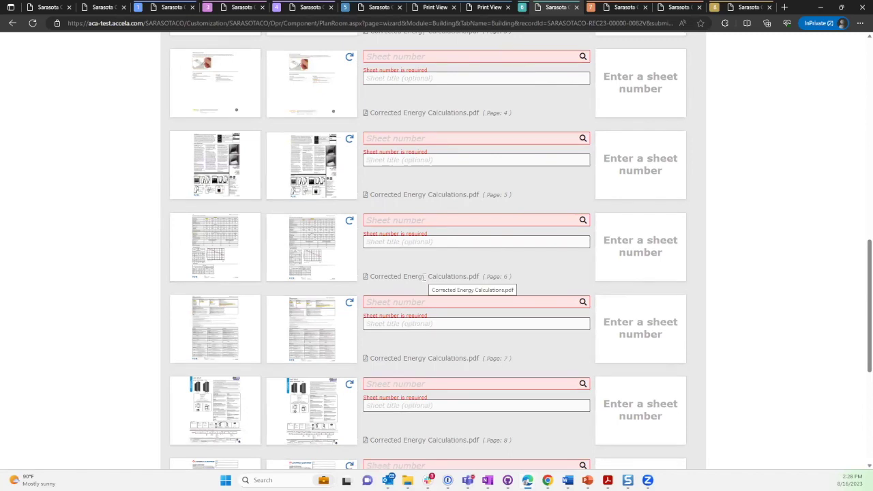
pyautogui.scroll(-3, 426, 276)
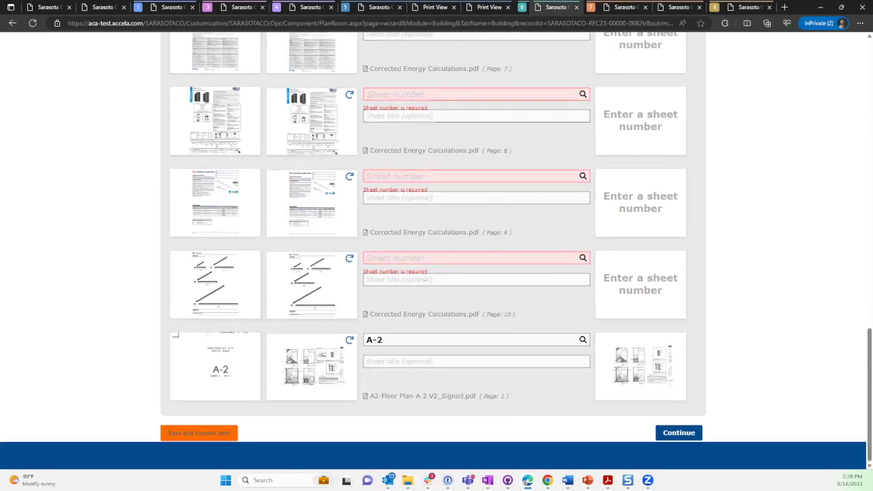
pyautogui.scroll(7, 425, 272)
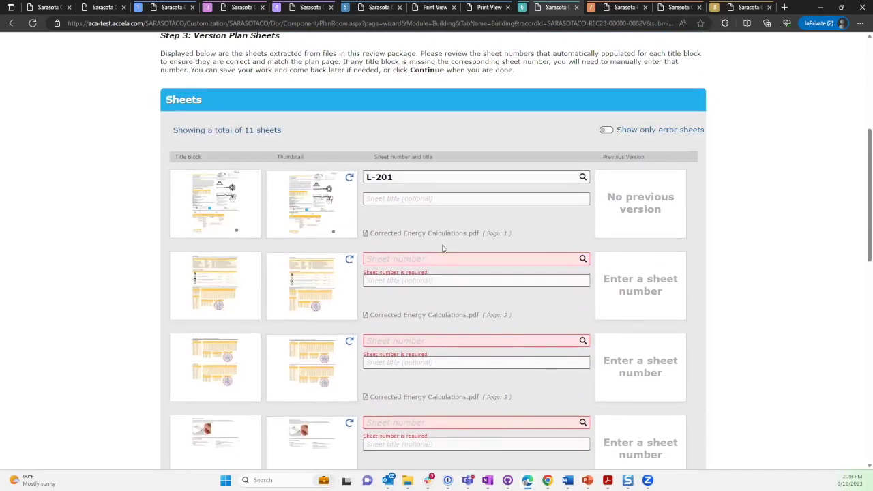
pyautogui.scroll(5, 443, 248)
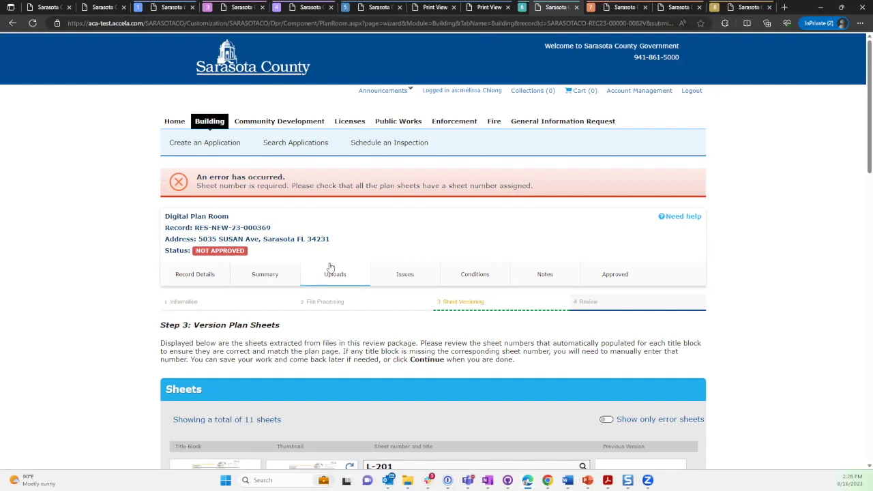
# Enter sheet numbers 1 through 4 for pages 2 to 5.
pyautogui.scroll(-4, 416, 285)
pyautogui.click(416, 286)
pyautogui.write('1')
pyautogui.click(381, 368)
pyautogui.write('2')
pyautogui.scroll(-2, 416, 346)
pyautogui.scroll(-1, 415, 346)
pyautogui.press('Tab')
pyautogui.write('3')
pyautogui.click(374, 338)
pyautogui.write('4')
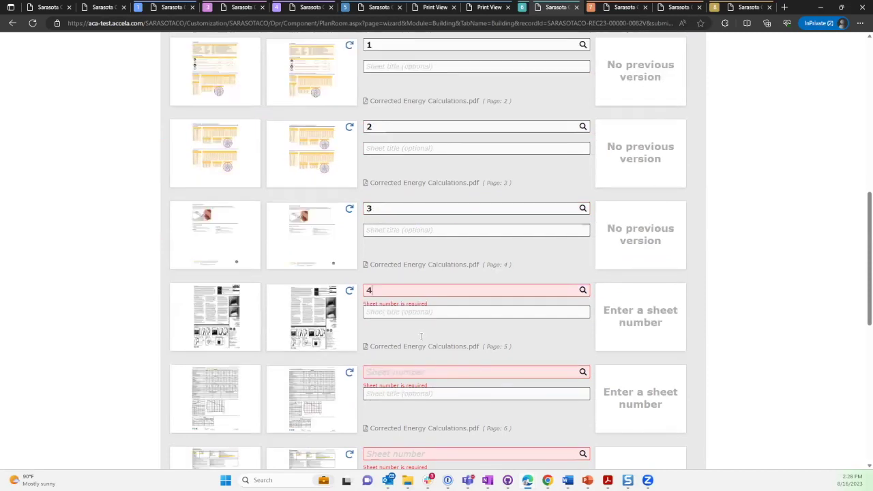
# Enter sheet numbers 5 through 9 for pages 6 to 10 and submit the package.
pyautogui.scroll(-5, 374, 338)
pyautogui.click(379, 90)
pyautogui.write('5')
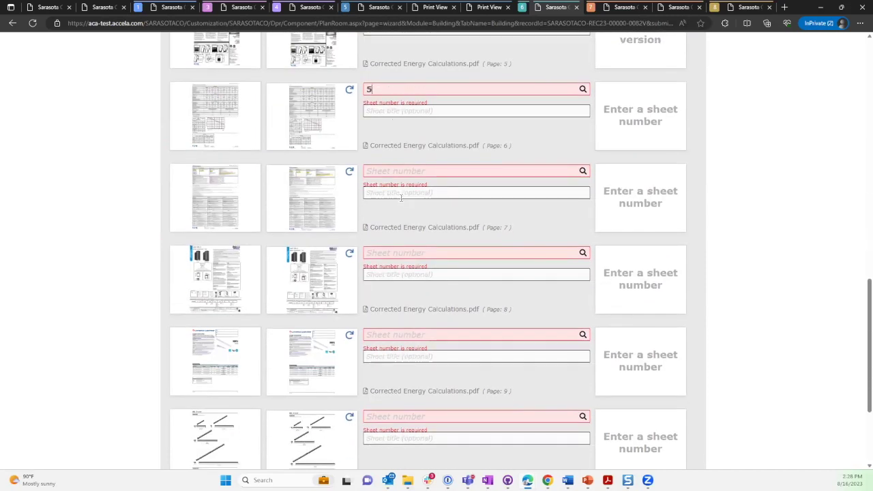
pyautogui.click(385, 170)
pyautogui.write('6')
pyautogui.click(392, 253)
pyautogui.write('7')
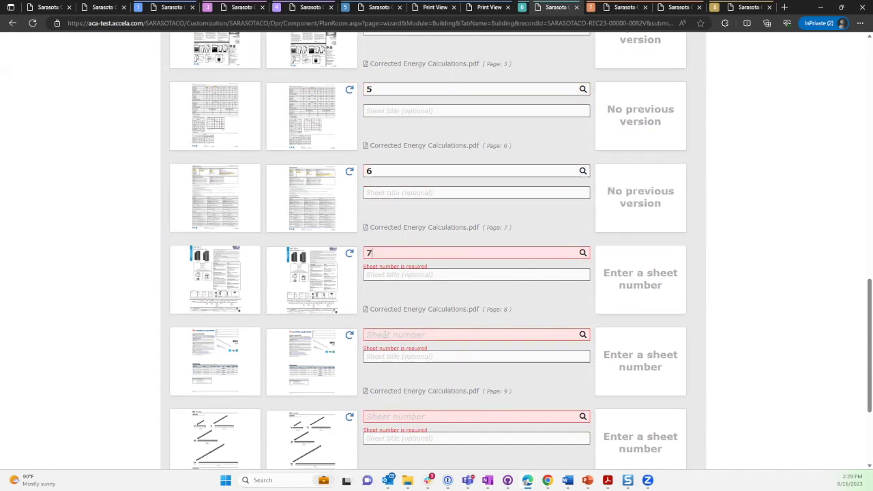
pyautogui.click(392, 334)
pyautogui.write('8')
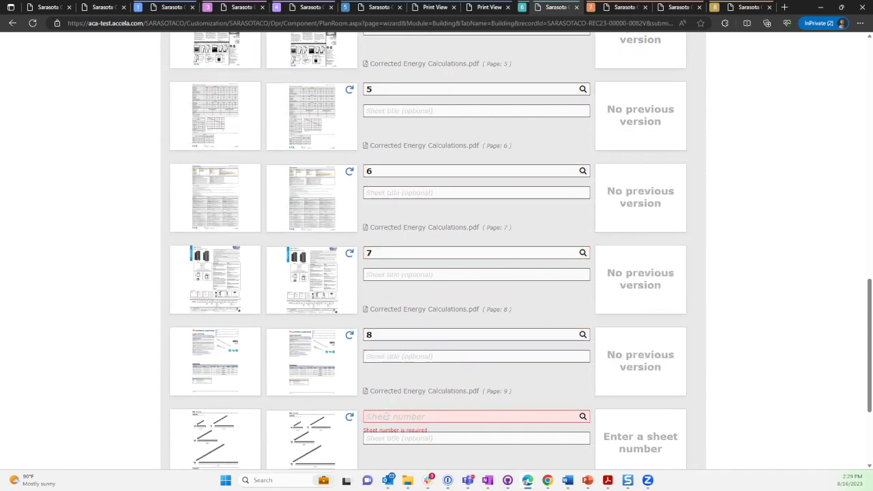
pyautogui.click(386, 415)
pyautogui.write('9')
pyautogui.scroll(-3, 672, 415)
pyautogui.click(675, 433)
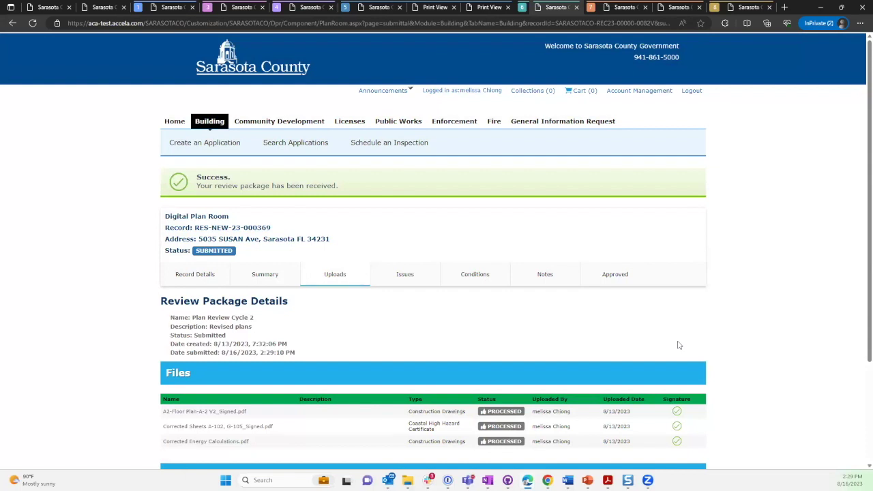
# Show the Issues tab with all five issues for RES-NEW-23-000369 marked IN REVIEW.
pyautogui.click(406, 275)
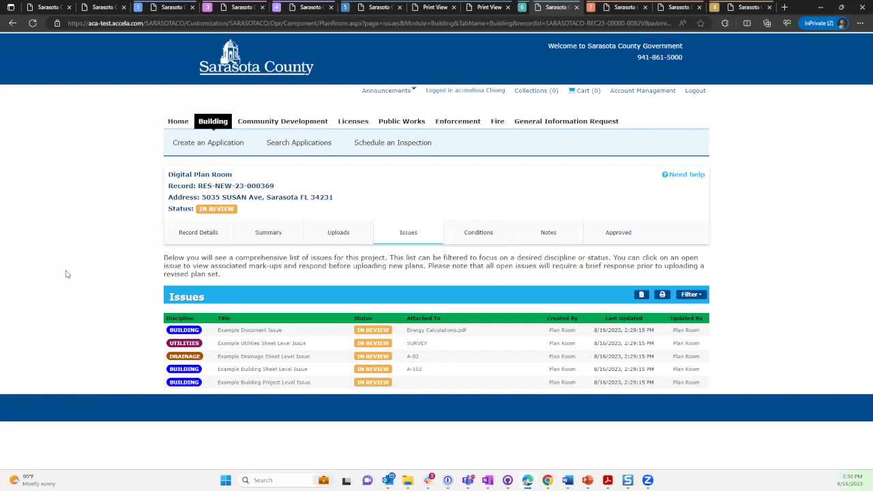
# Review the plan review summary for record RES-NEW-23-000369.
pyautogui.click(259, 236)
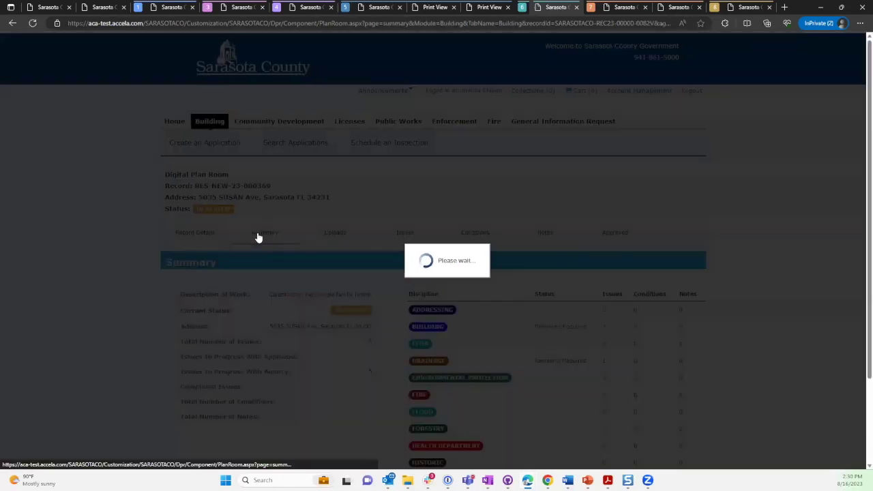
pyautogui.scroll(-1, 264, 238)
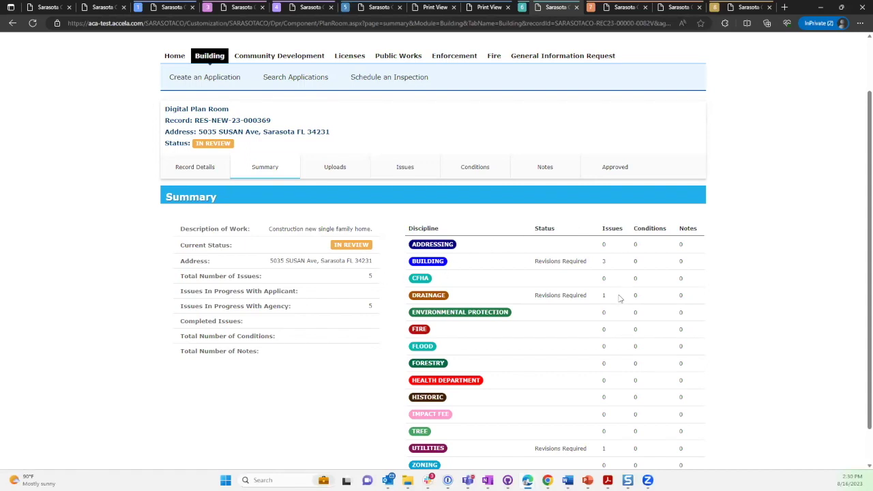
pyautogui.scroll(-1, 620, 298)
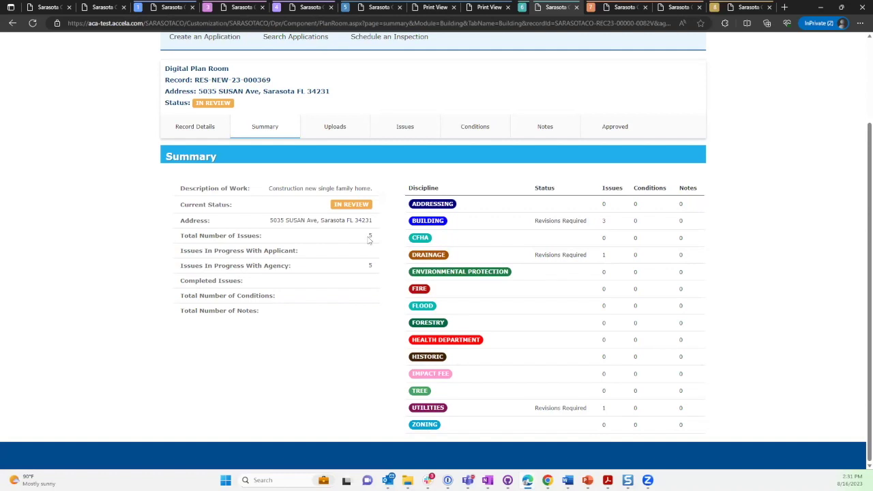
# Check its review packages and issues, then switch to record RES-NEW-23-000370.
pyautogui.click(331, 131)
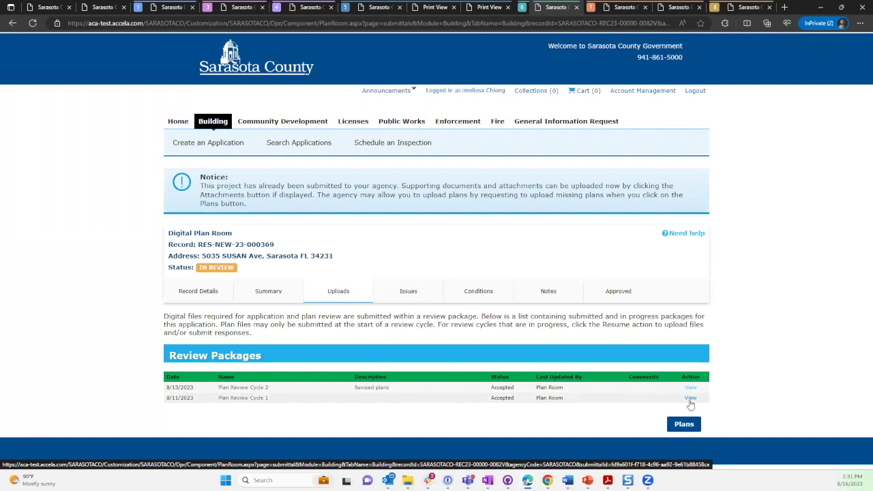
pyautogui.click(410, 292)
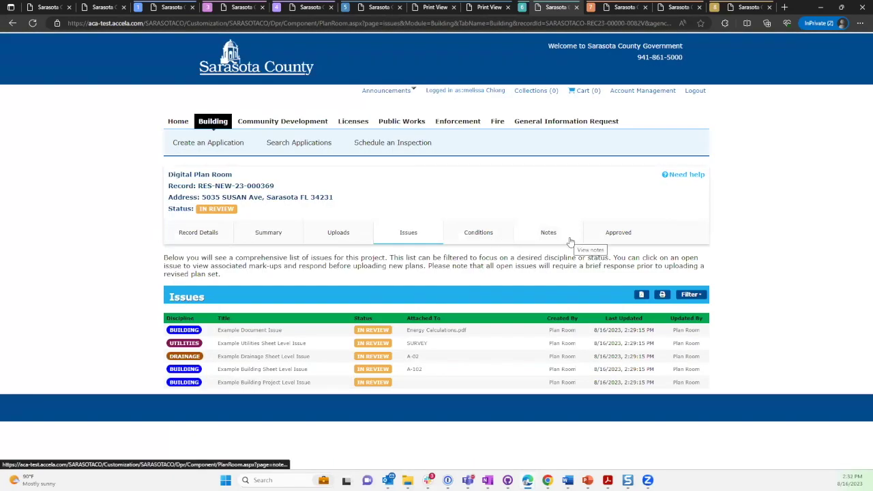
pyautogui.click(616, 8)
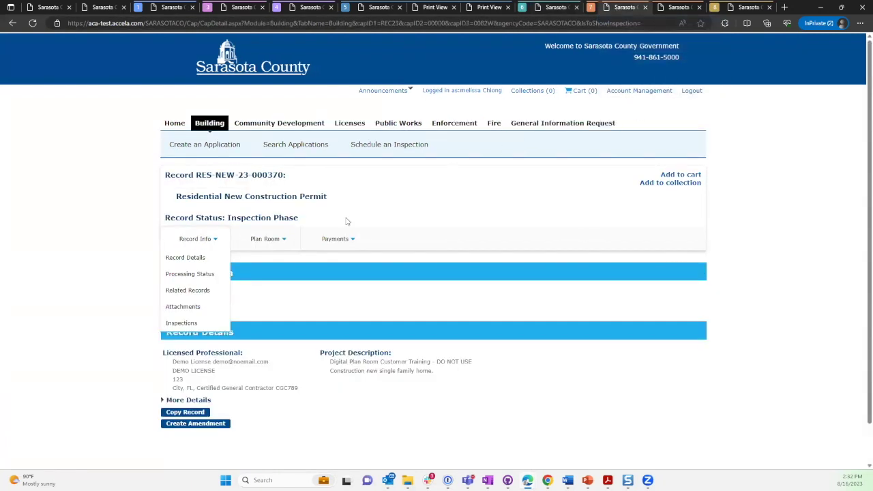
# Open Conditions from the Plan Room menu, then bring the Outlook approval e-mail forward.
pyautogui.click(270, 243)
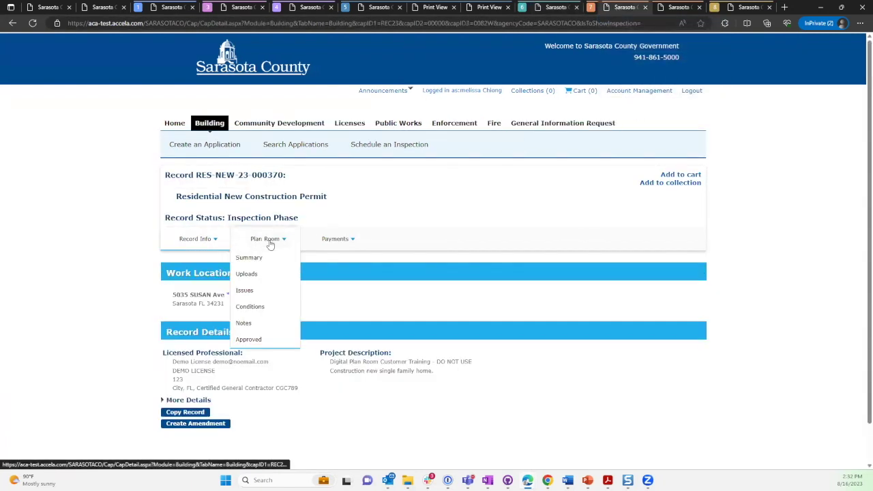
pyautogui.click(257, 311)
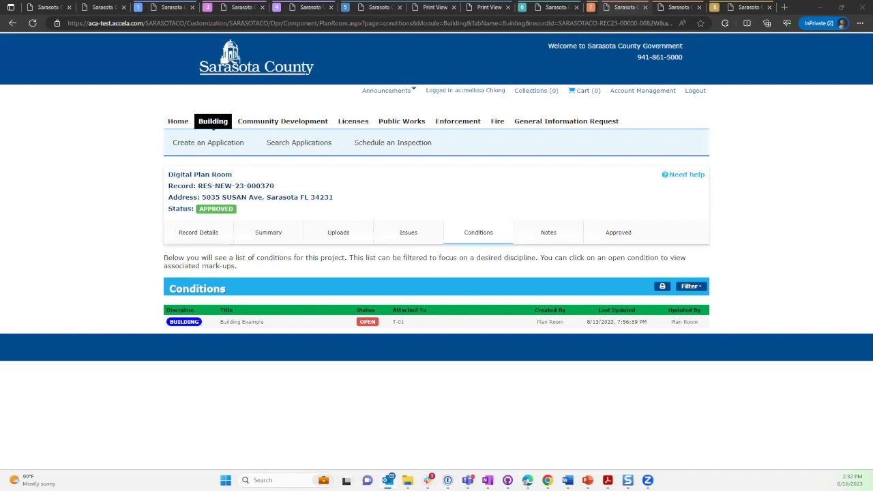
pyautogui.hotkey('alt', 'Tab')
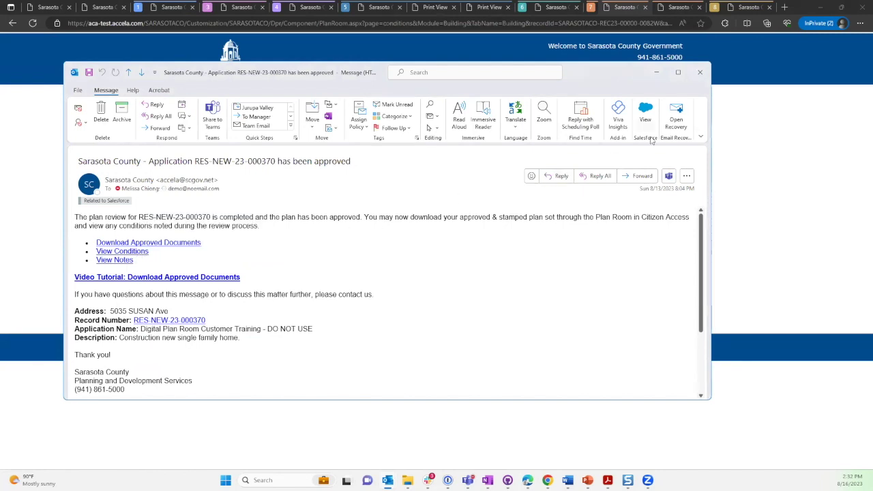
# Close the Outlook approval e-mail to reveal the one OPEN Building condition.
pyautogui.click(701, 73)
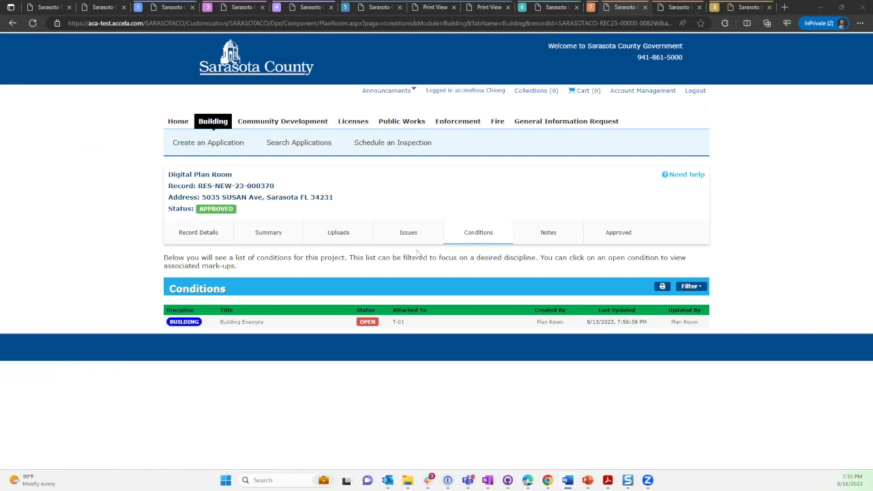
pyautogui.click(311, 325)
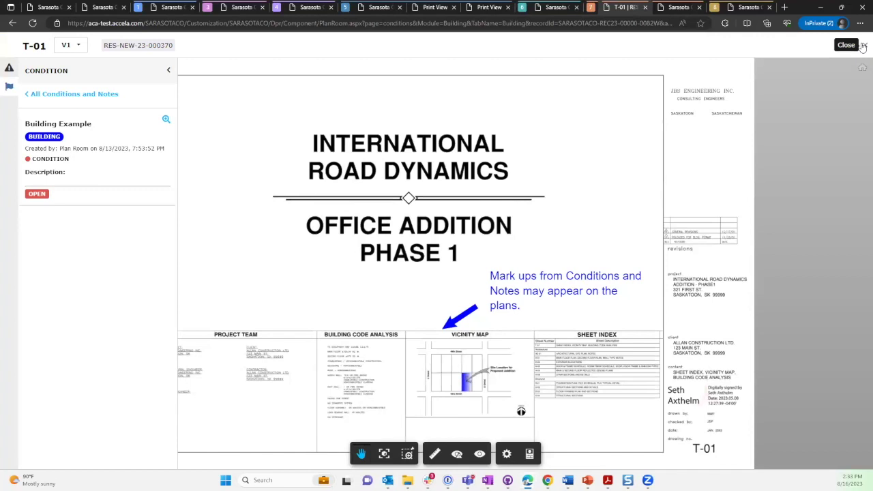
pyautogui.click(862, 46)
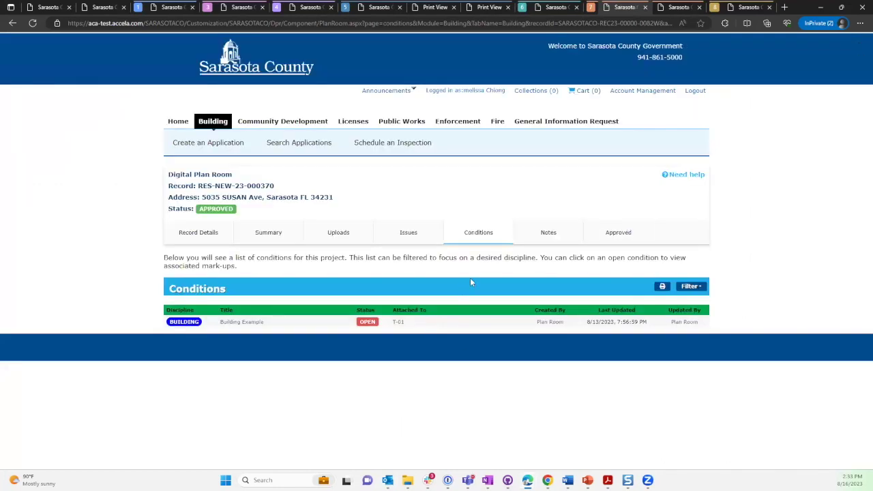
# Check the empty Notes list and two Approved files, then return to Record Details.
pyautogui.click(542, 236)
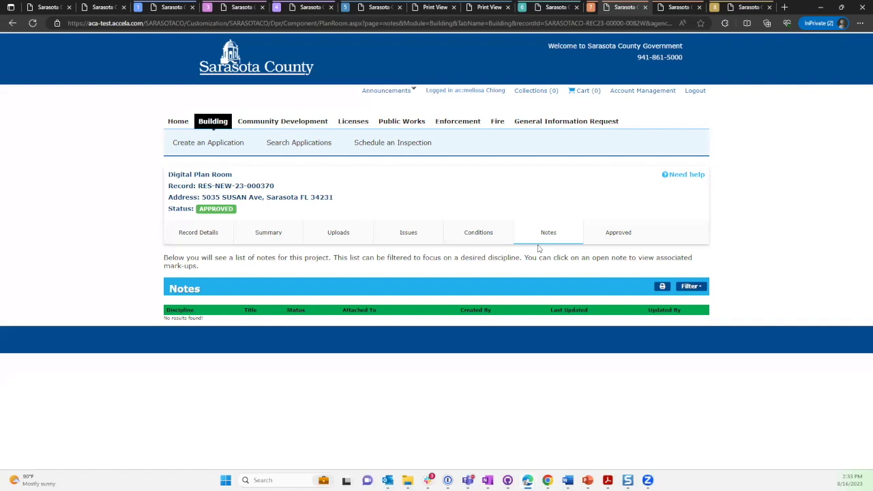
pyautogui.click(623, 241)
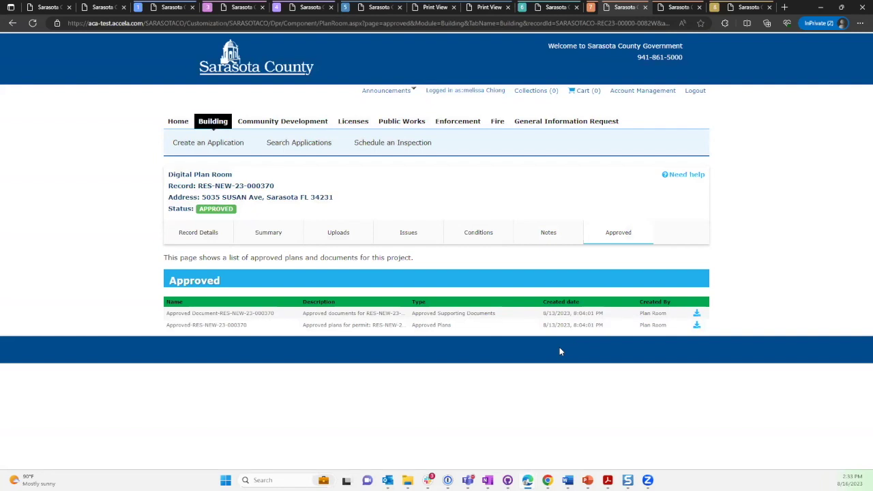
pyautogui.click(202, 236)
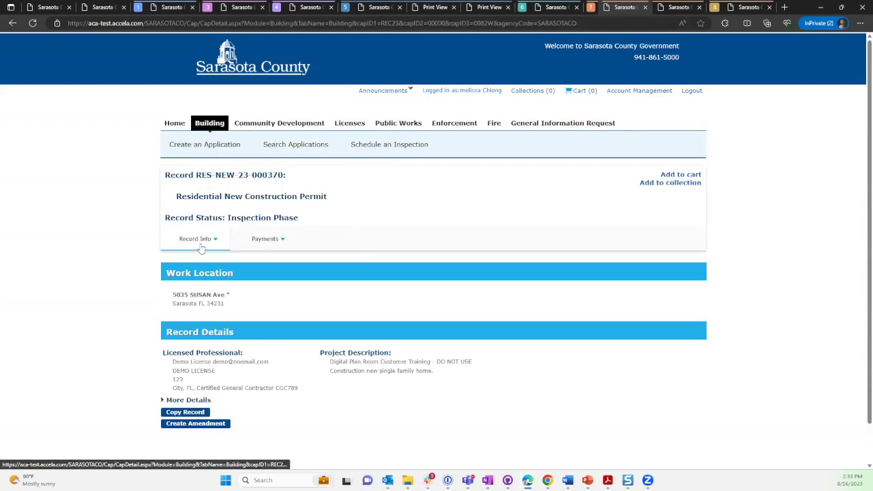
# Show the record's Attachments list from Record Info and sort it by name.
pyautogui.moveTo(201, 245)
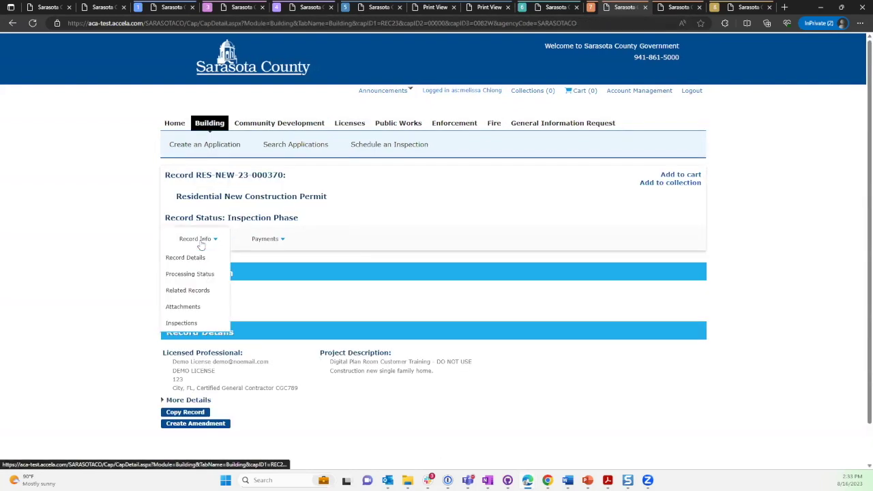
pyautogui.click(183, 307)
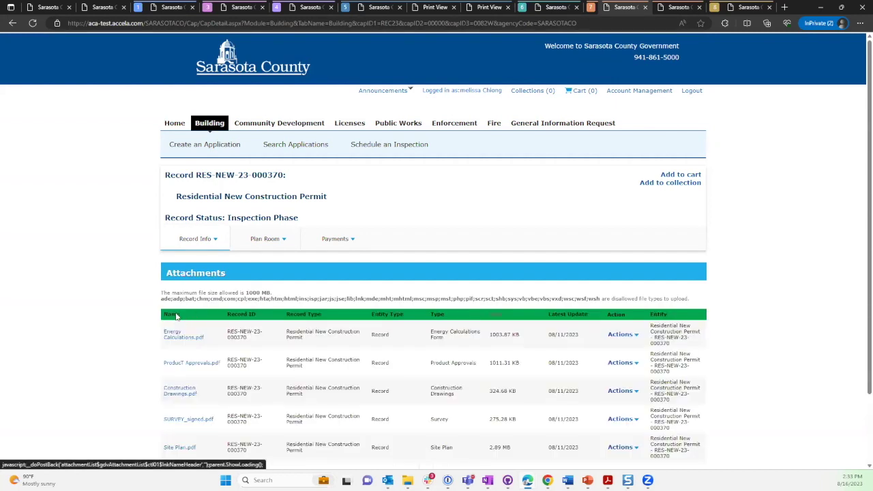
pyautogui.click(175, 315)
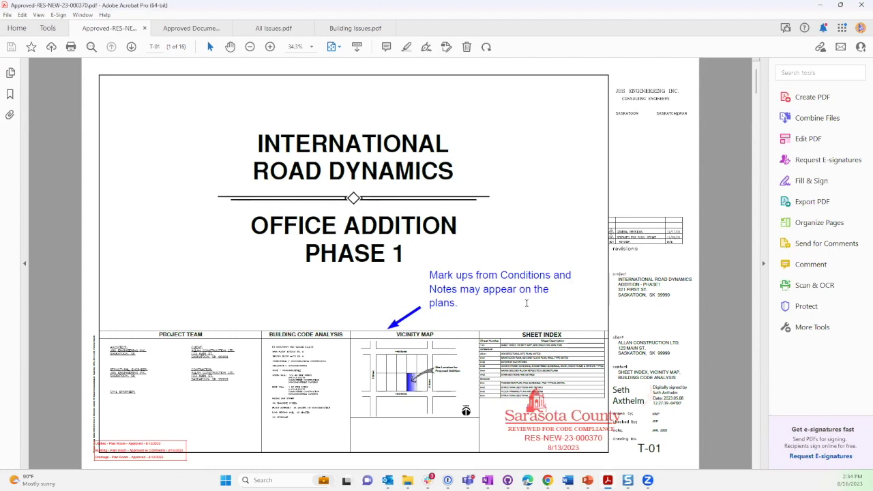
# Zoom in twice on the plan sheet and select the Building approval wording in the red stamp.
pyautogui.moveTo(328, 383)
pyautogui.click(270, 46)
pyautogui.click(270, 47)
pyautogui.scroll(-2, 257, 157)
pyautogui.scroll(-3, 258, 162)
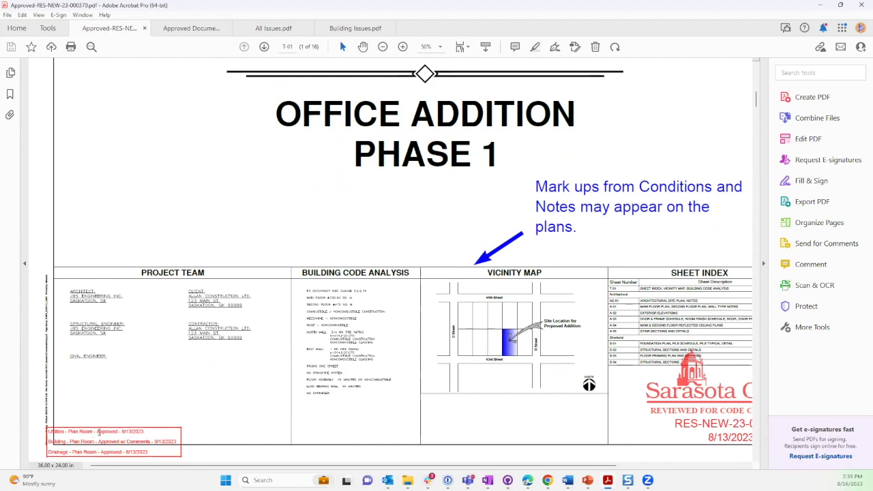
pyautogui.moveTo(99, 442); pyautogui.dragTo(145, 445)
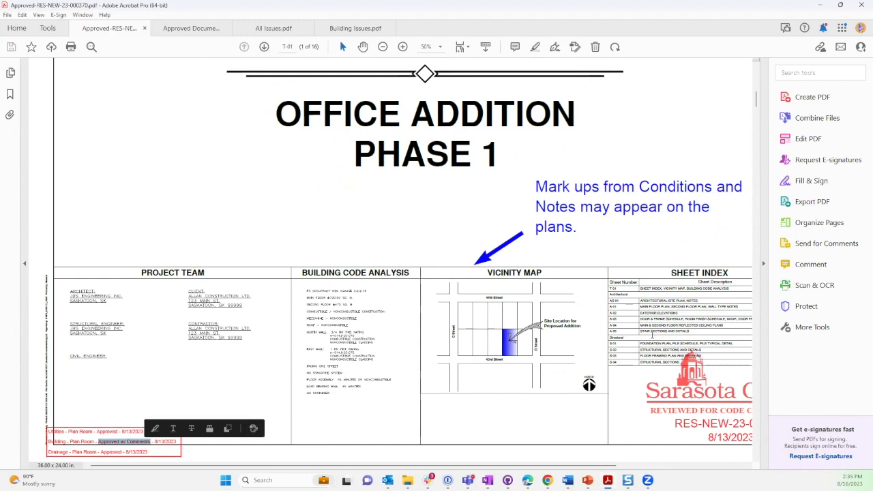
pyautogui.moveTo(276, 466); pyautogui.dragTo(372, 468)
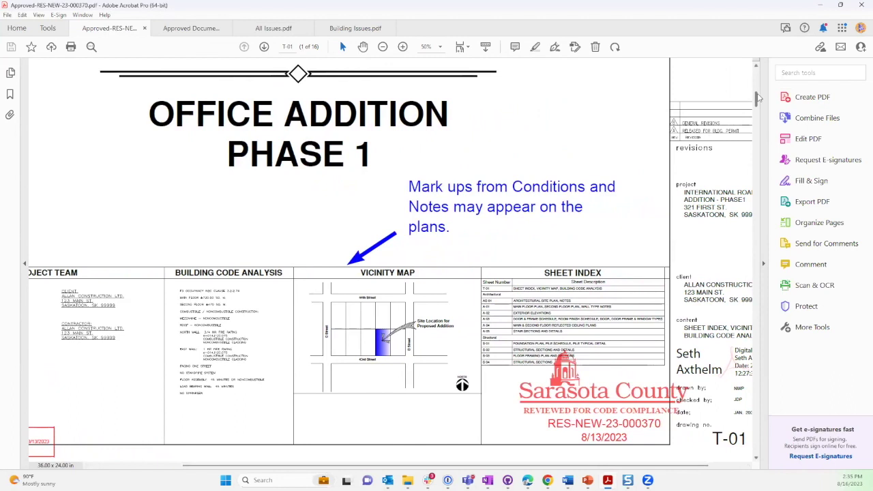
# Fit the page to view, scroll sheets T-01 through A-02, then switch to the Approved Document PDF.
pyautogui.moveTo(758, 101); pyautogui.dragTo(757, 105)
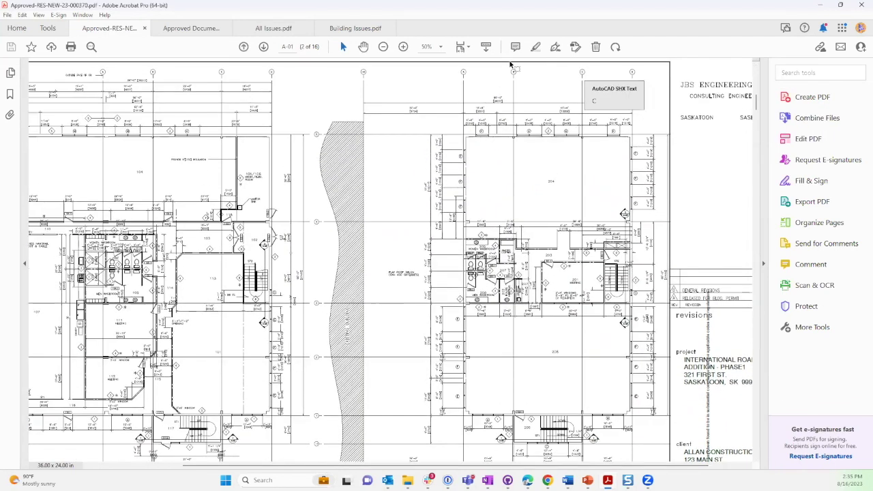
pyautogui.click(383, 47)
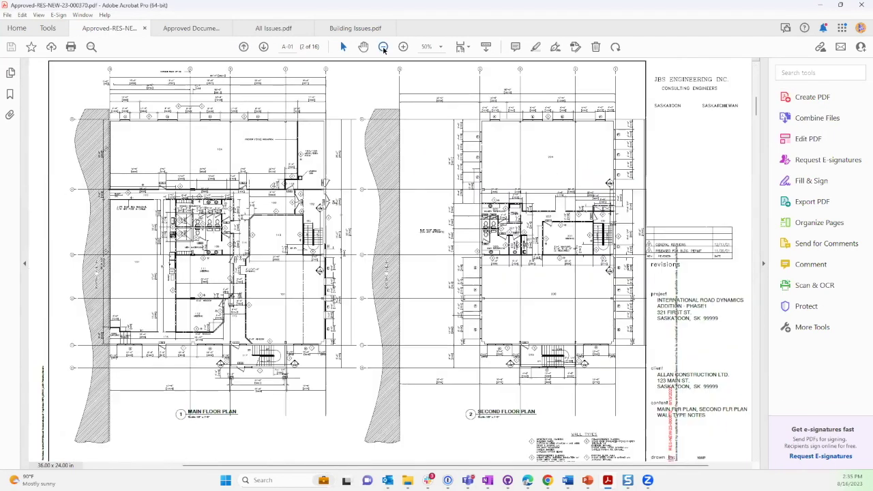
pyautogui.click(462, 46)
pyautogui.scroll(-3, 579, 179)
pyautogui.scroll(5, 578, 179)
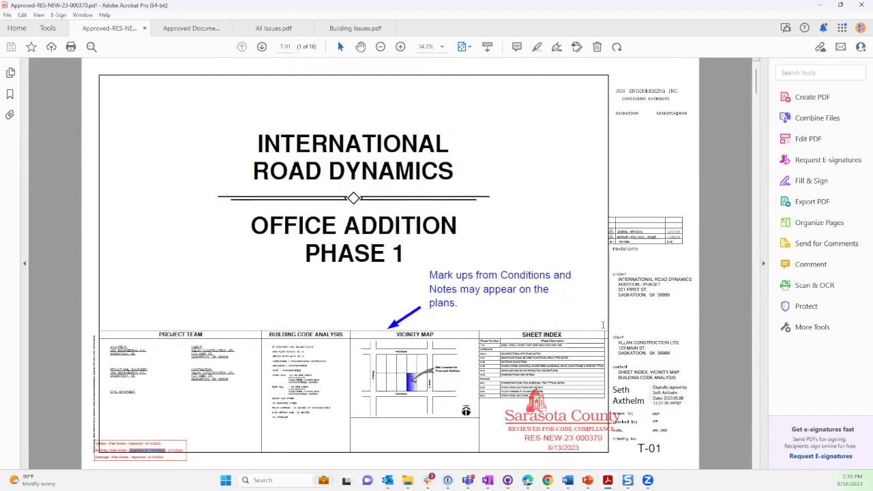
pyautogui.moveTo(759, 88); pyautogui.dragTo(756, 113)
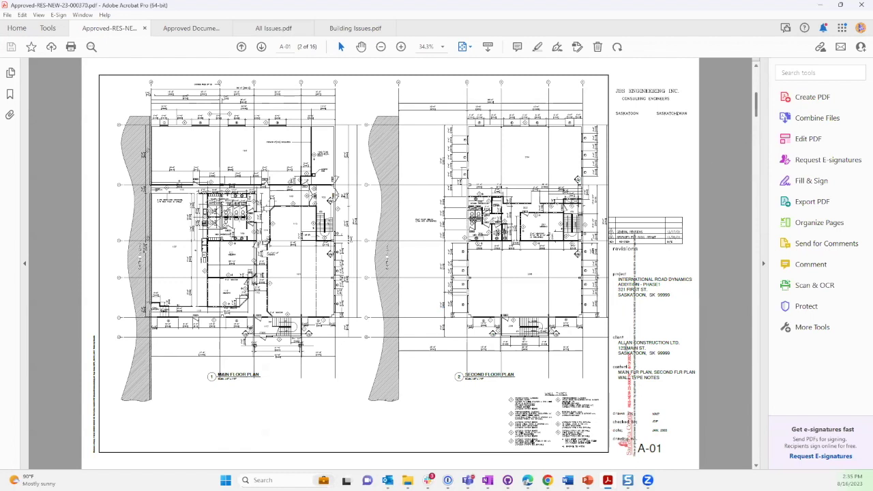
pyautogui.click(401, 47)
pyautogui.moveTo(756, 101); pyautogui.dragTo(756, 164)
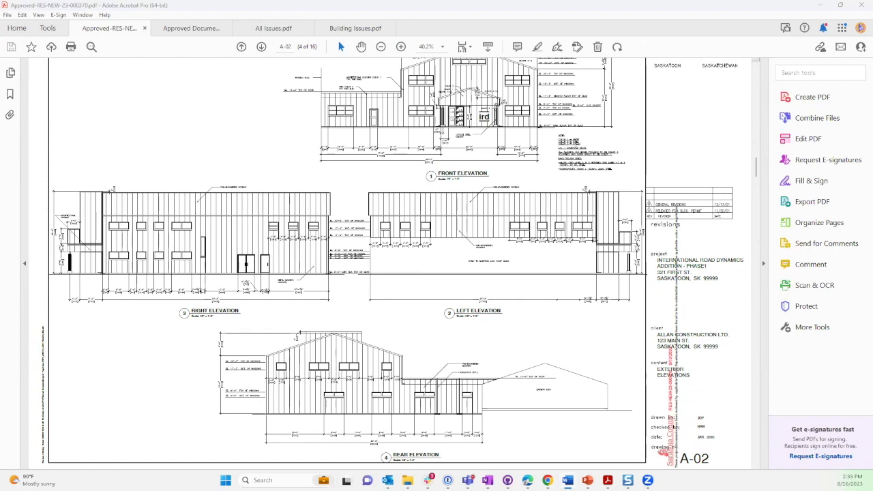
pyautogui.click(170, 29)
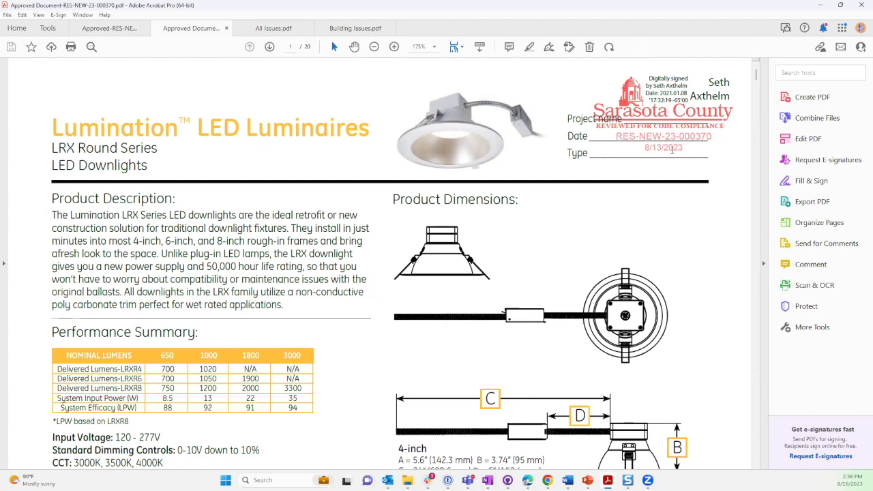
# Scroll the LED luminaire PDF to the stamped photometric charts on page 2, then minimize Acrobat.
pyautogui.click(756, 184)
pyautogui.click(756, 184)
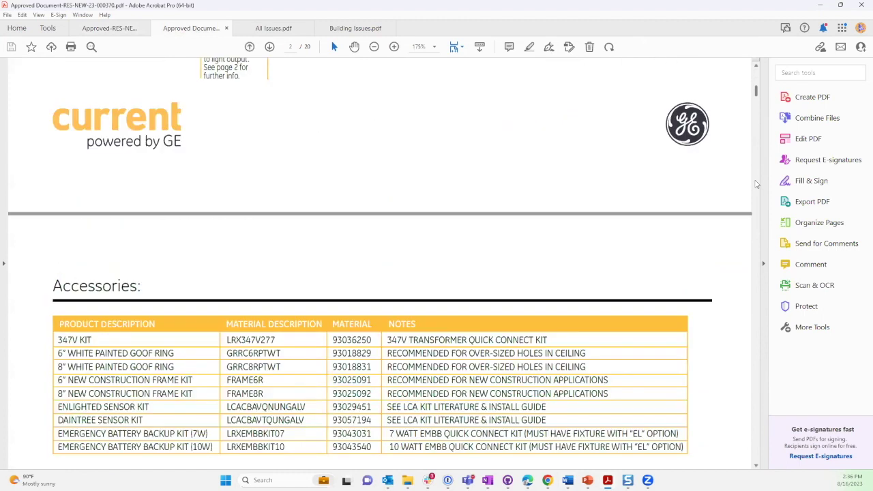
pyautogui.moveTo(756, 103)
pyautogui.mouseDown()
pyautogui.moveTo(755, 116)
pyautogui.moveTo(755, 105)
pyautogui.mouseUp()
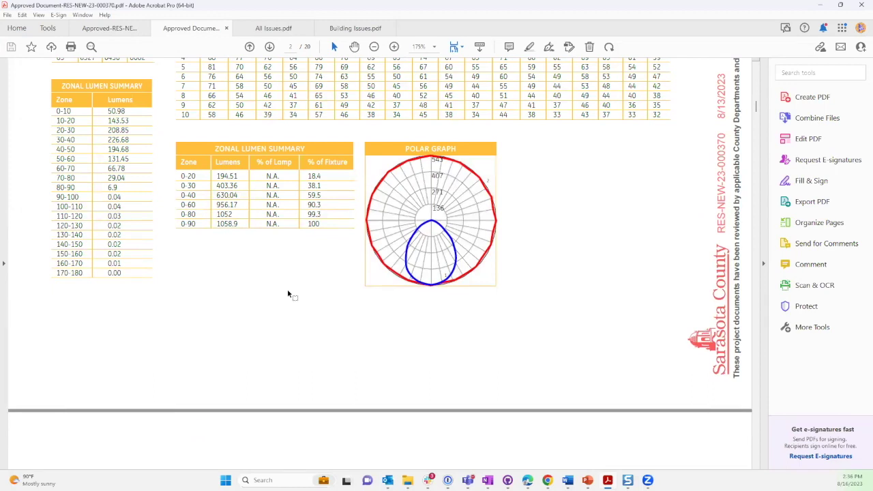
pyautogui.click(821, 5)
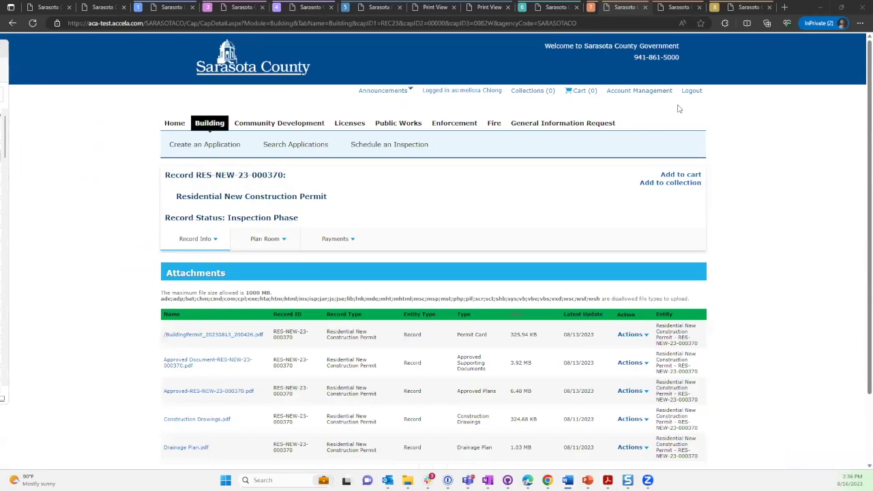
# In the Records results, confirm RES-NEW-23-000370 is in Inspection Phase and use its Amendment link.
pyautogui.click(729, 9)
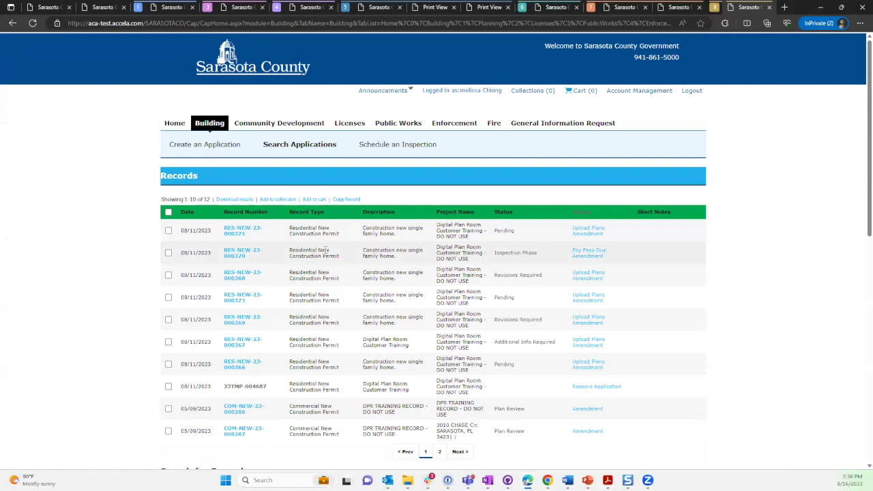
pyautogui.moveTo(494, 253); pyautogui.dragTo(542, 254)
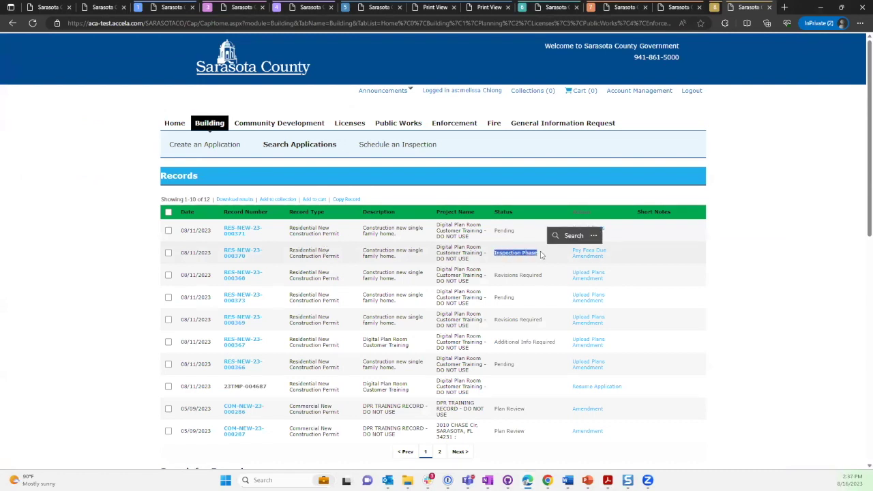
pyautogui.click(780, 262)
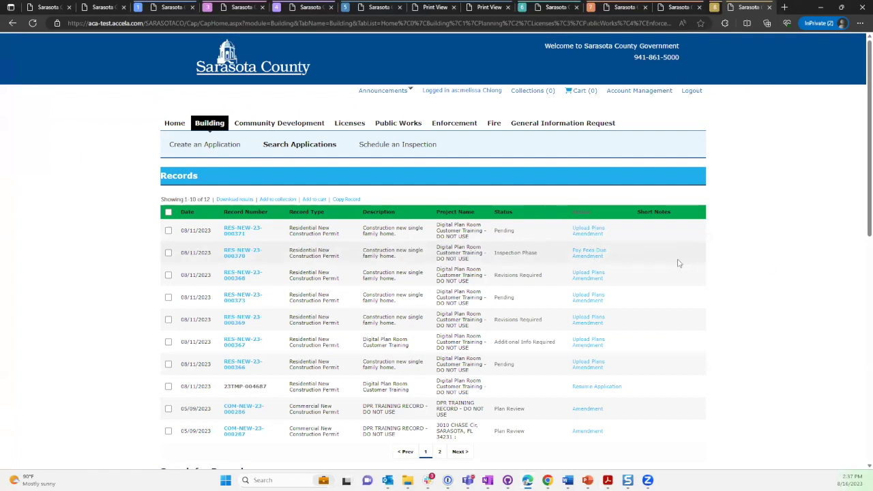
pyautogui.click(590, 257)
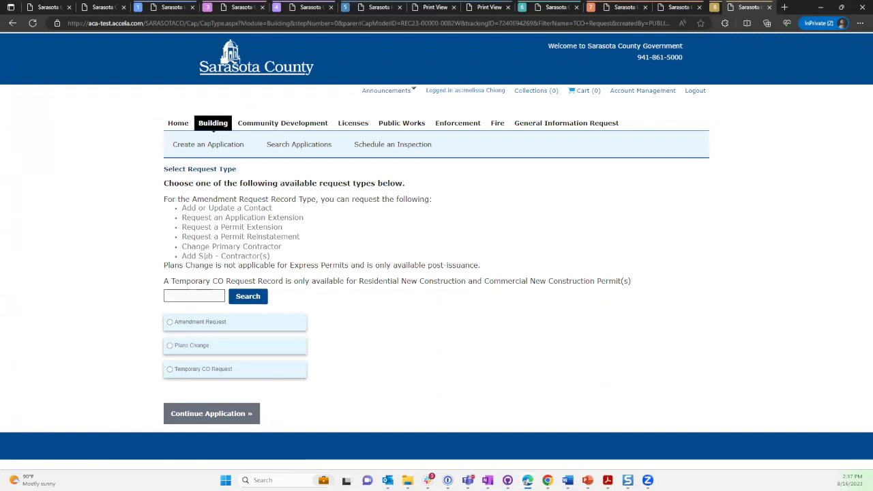
# Choose Plans Change, continue to Contact Information, then leave it for Search Applications.
pyautogui.click(177, 348)
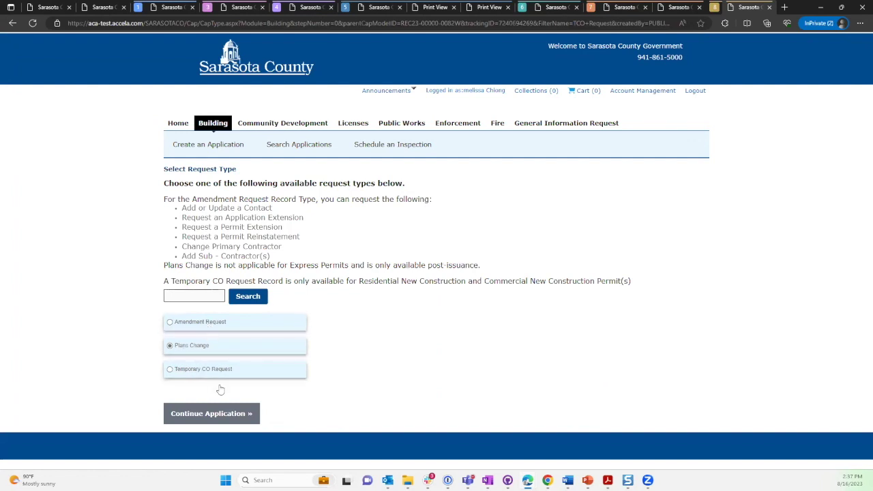
pyautogui.click(214, 414)
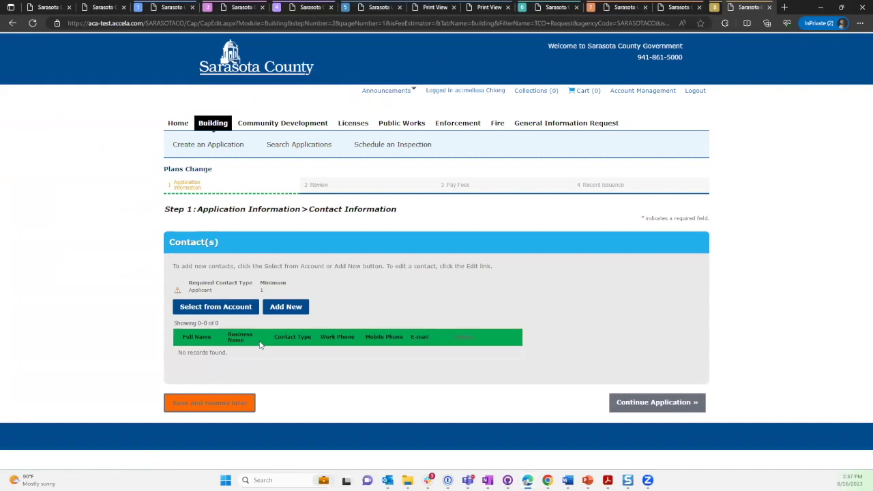
pyautogui.click(299, 150)
pyautogui.click(477, 75)
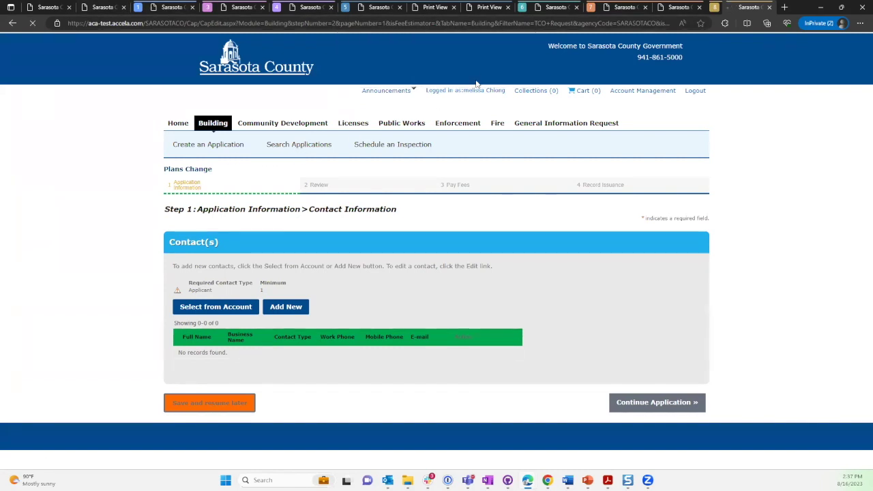
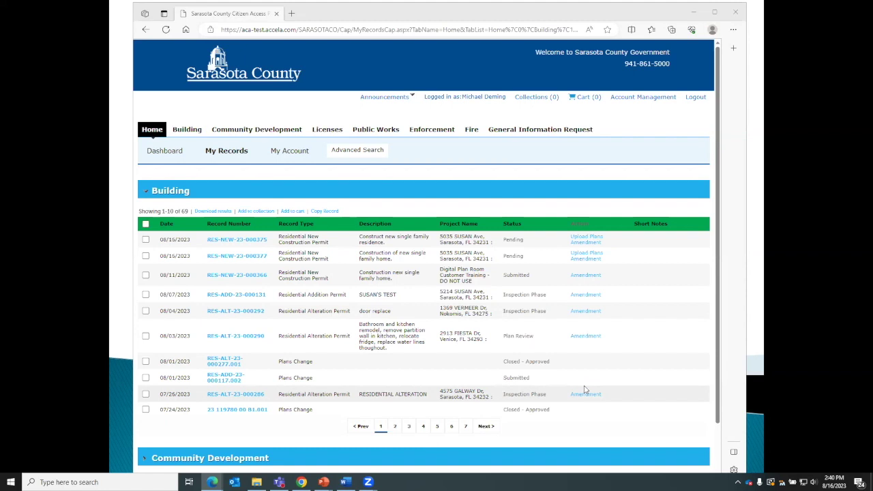
pyautogui.click(466, 427)
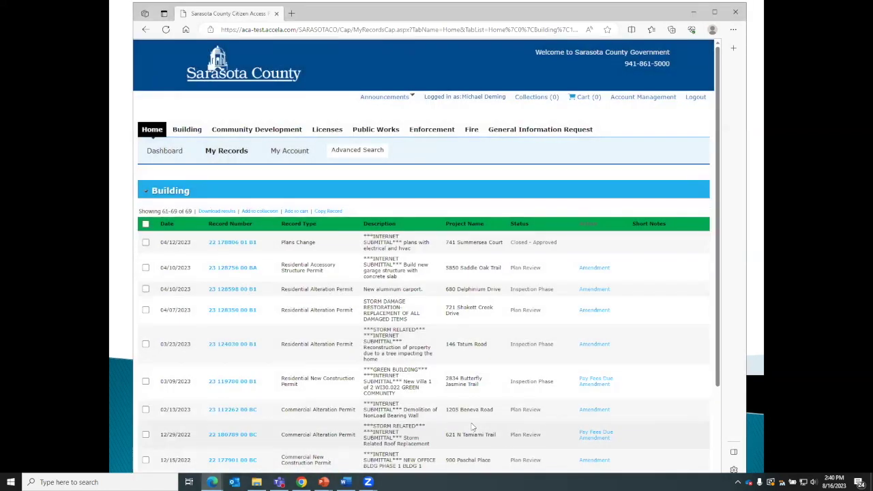
pyautogui.scroll(-1, 446, 326)
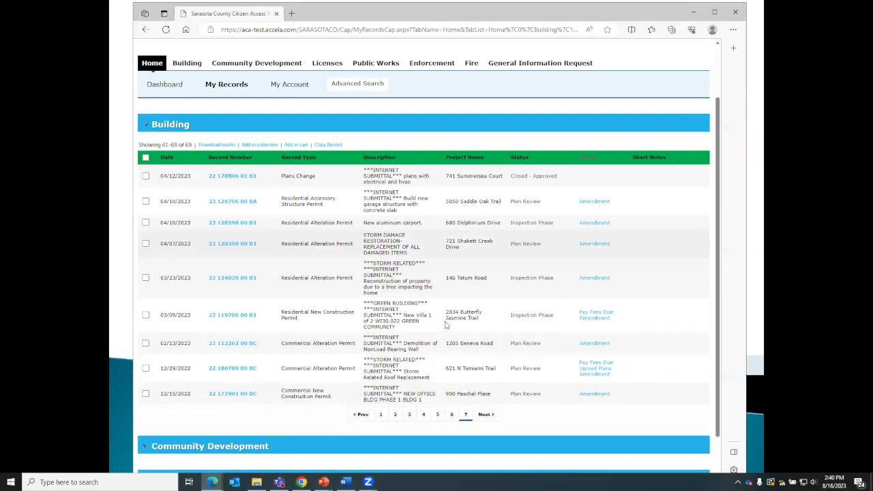
pyautogui.scroll(1, 445, 325)
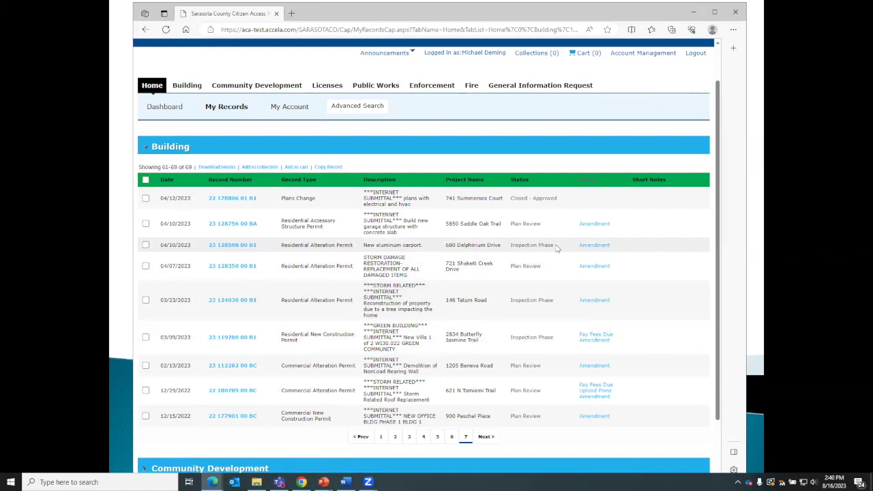
pyautogui.click(234, 246)
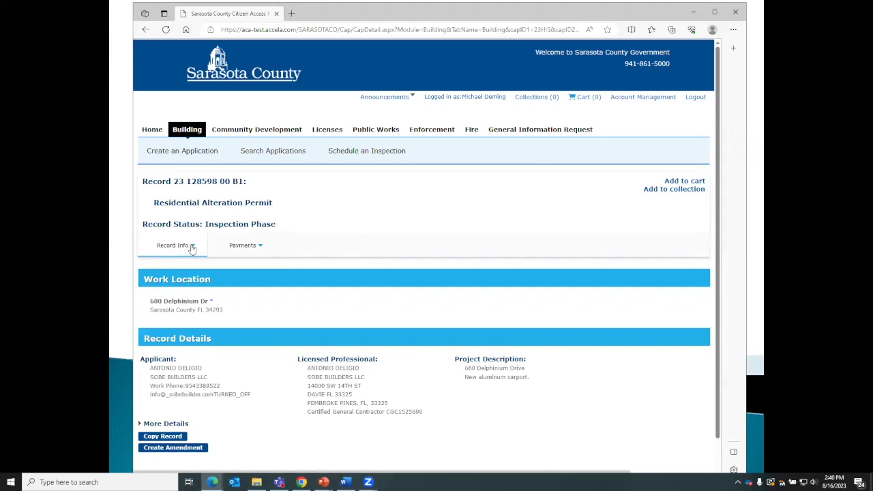
# Show the record's Inspections, with Building Final and Footer pending, and open the Footer Inspection's Actions menu.
pyautogui.click(192, 249)
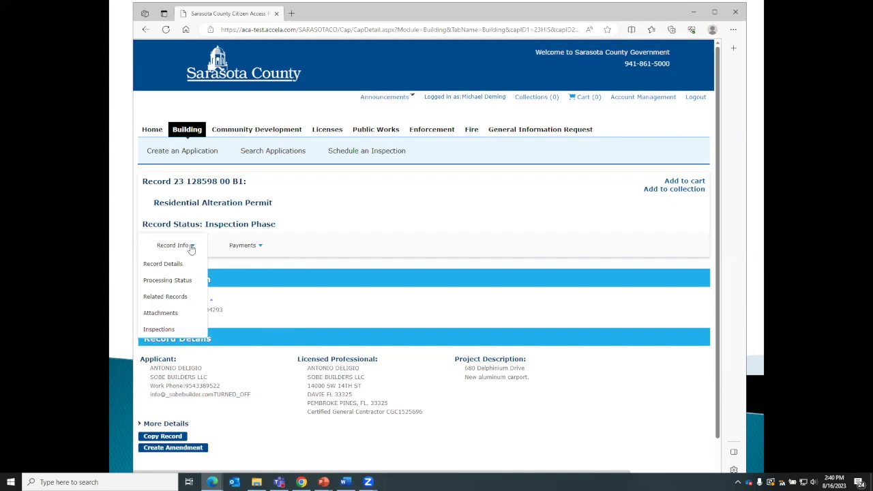
pyautogui.click(159, 329)
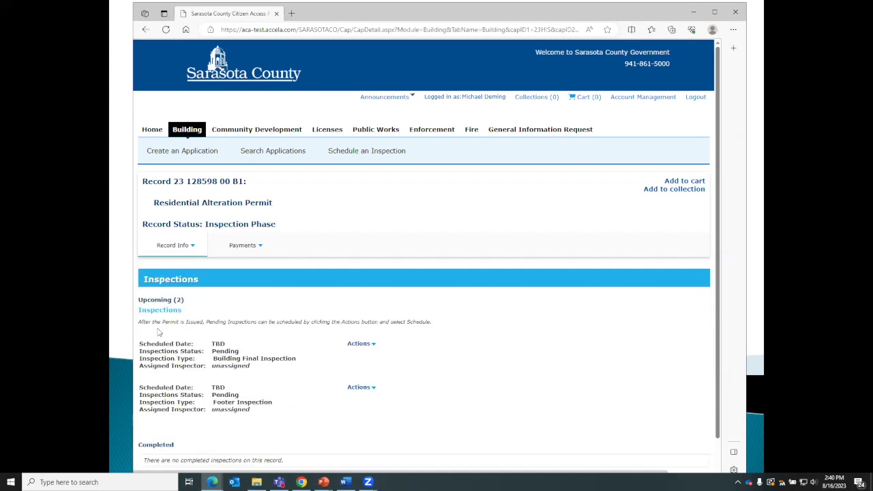
pyautogui.scroll(-1, 500, 246)
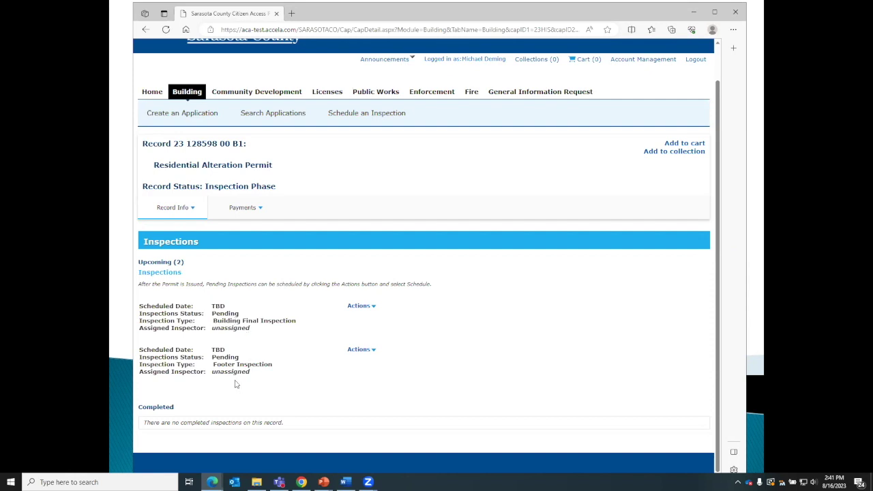
pyautogui.click(361, 350)
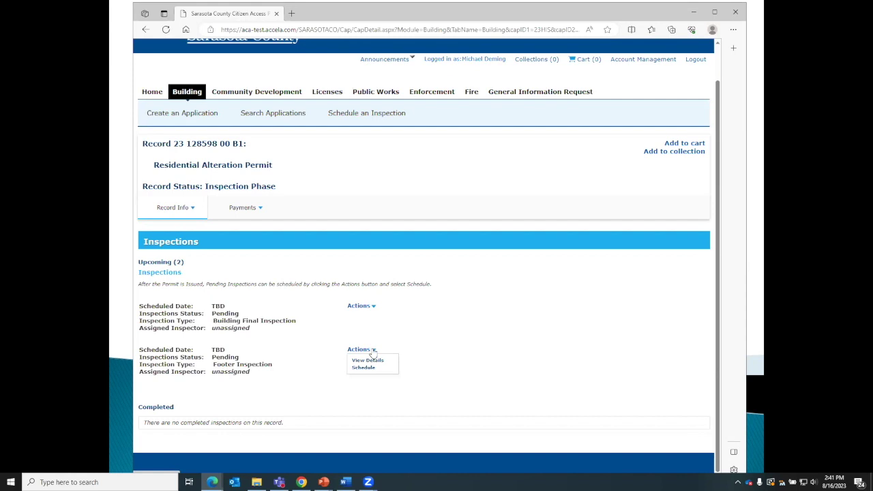
pyautogui.click(374, 350)
pyautogui.click(370, 353)
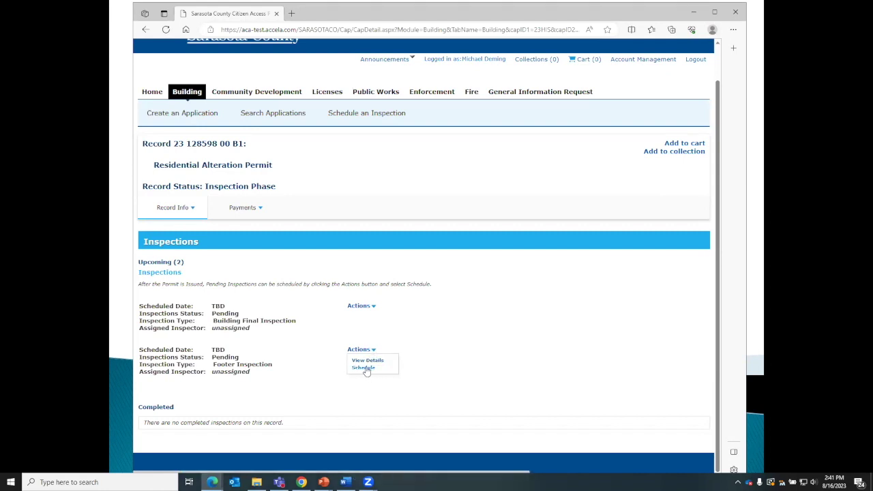
# Schedule the Footer Inspection for August 22 in the 07:00 AM - 12:00 PM slot and continue.
pyautogui.click(366, 368)
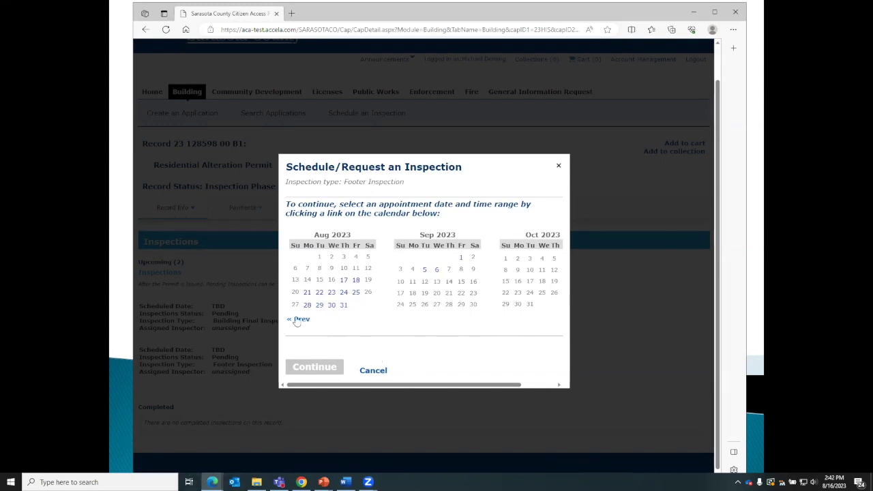
pyautogui.click(320, 294)
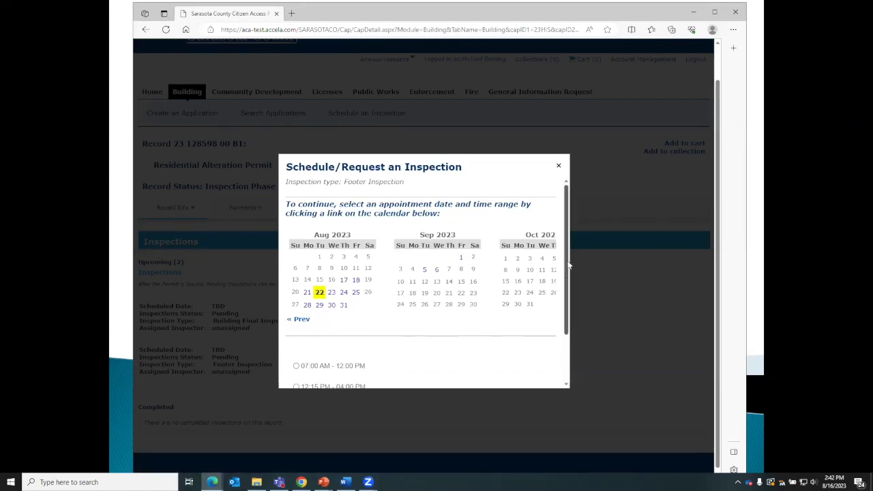
pyautogui.moveTo(567, 265); pyautogui.dragTo(569, 294)
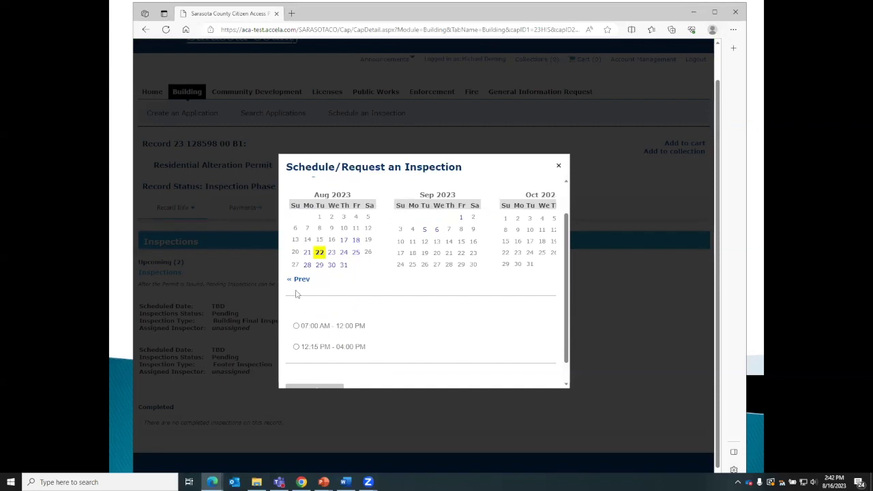
pyautogui.click(296, 326)
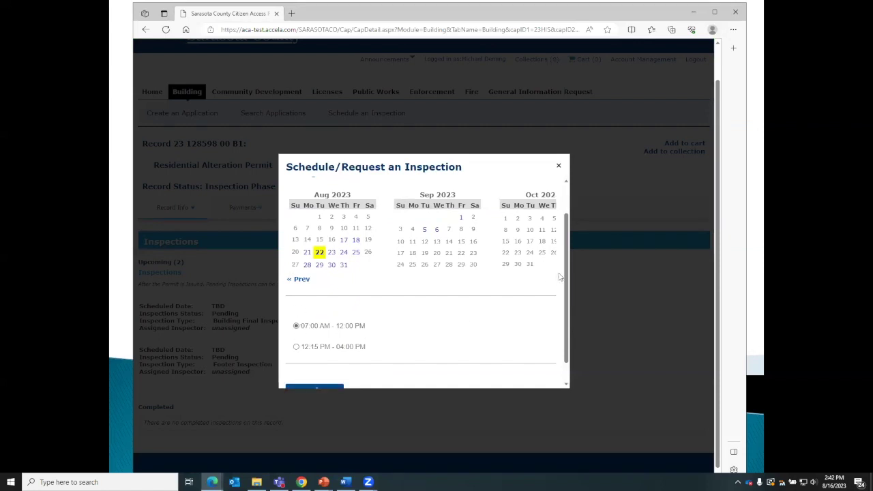
pyautogui.scroll(-2, 566, 264)
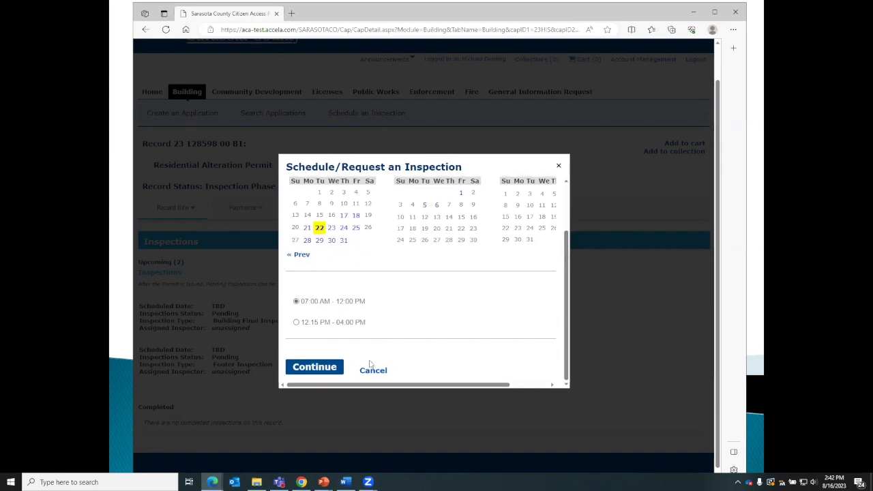
pyautogui.click(327, 368)
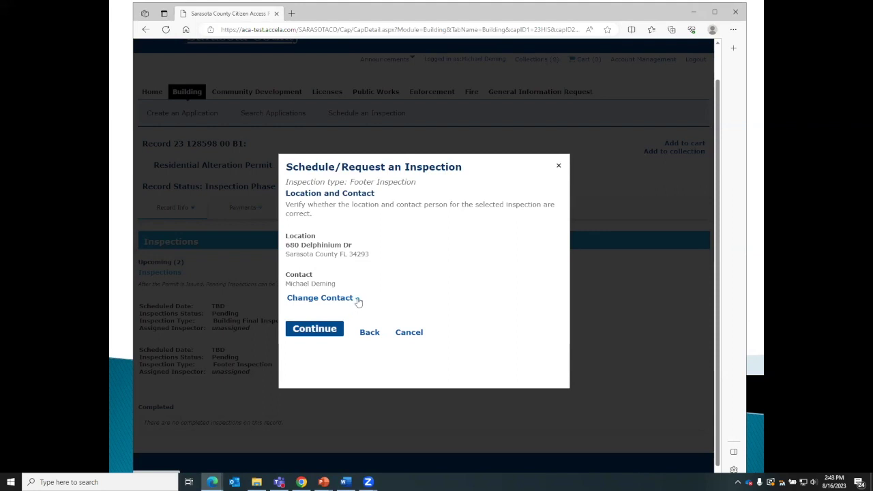
# Review the contact change options without changing the contact, then confirm the Footer Inspection for 08/22/2023.
pyautogui.click(356, 298)
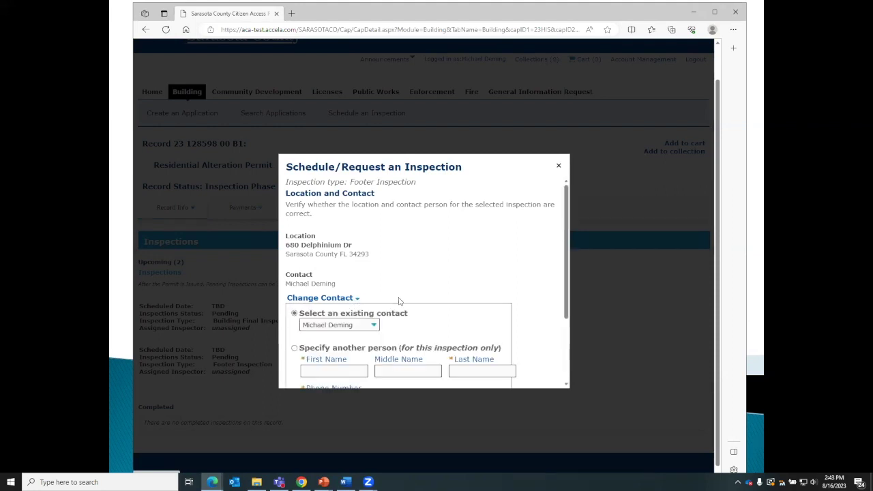
pyautogui.scroll(-1, 504, 297)
pyautogui.scroll(-2, 505, 297)
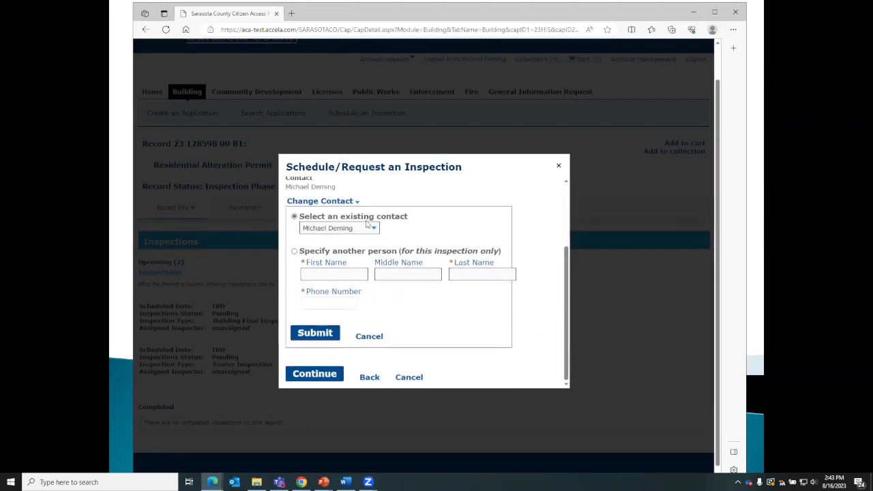
pyautogui.click(295, 253)
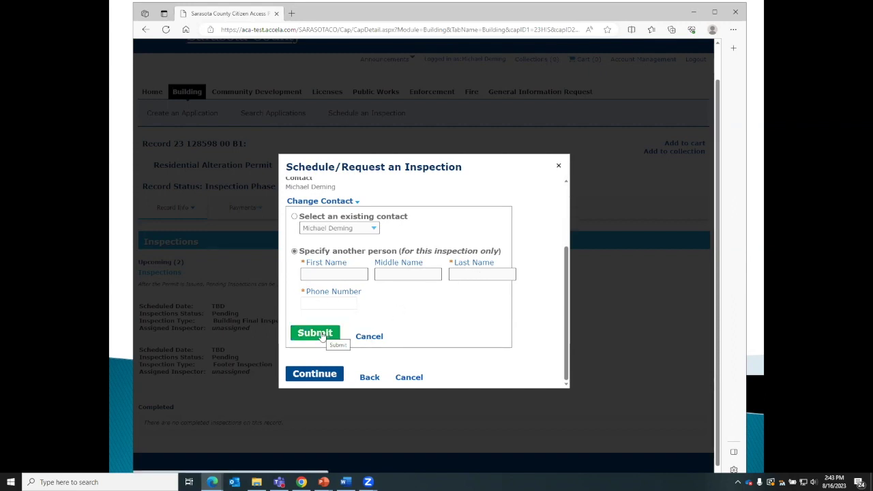
pyautogui.click(369, 337)
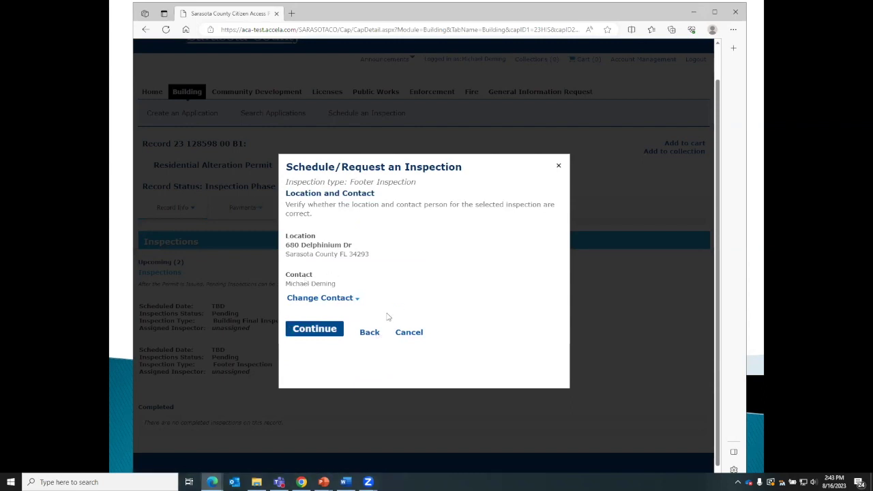
pyautogui.click(321, 330)
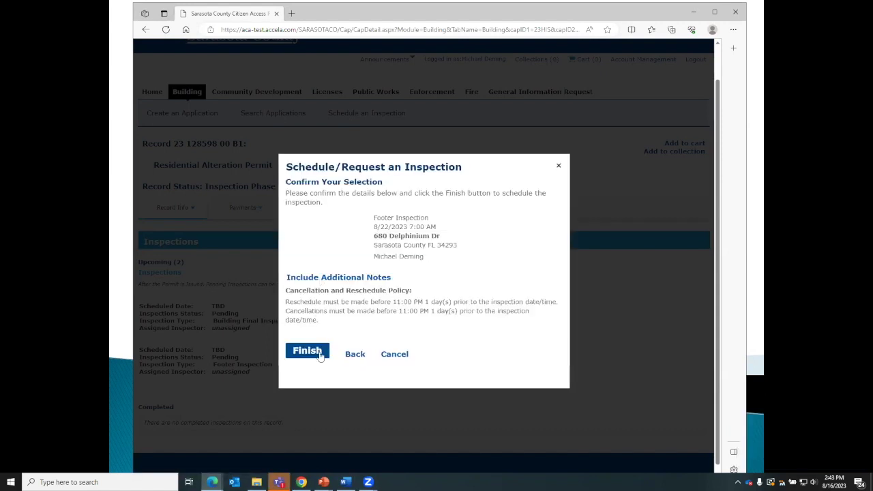
pyautogui.click(315, 356)
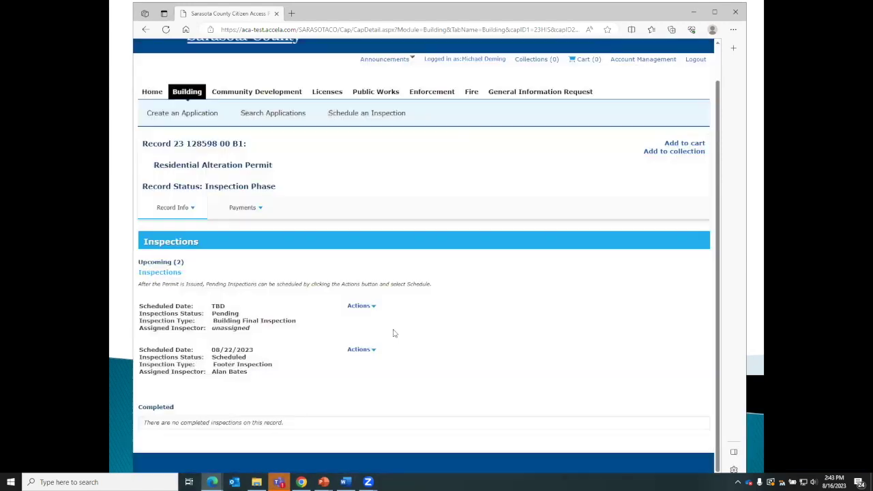